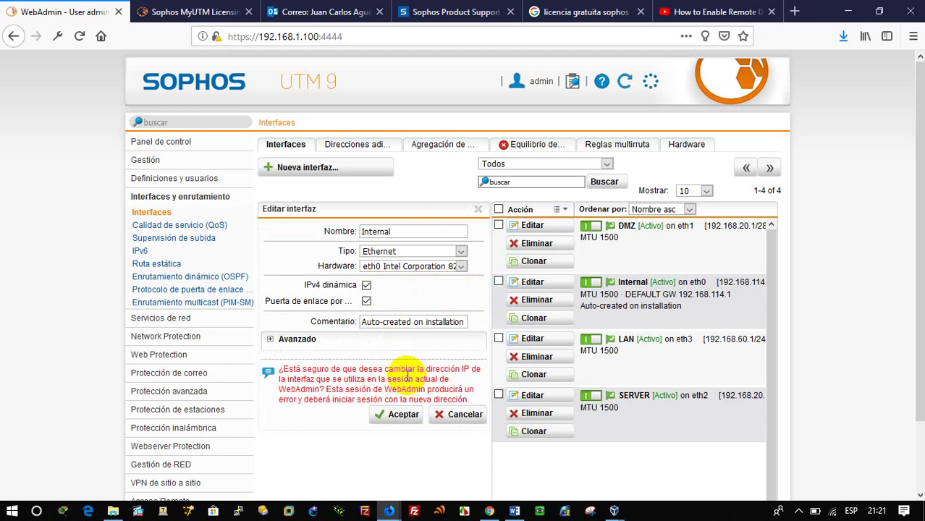
# Step: Accept the warning to apply the Internal interface's new IP settings
pyautogui.click(403, 416)
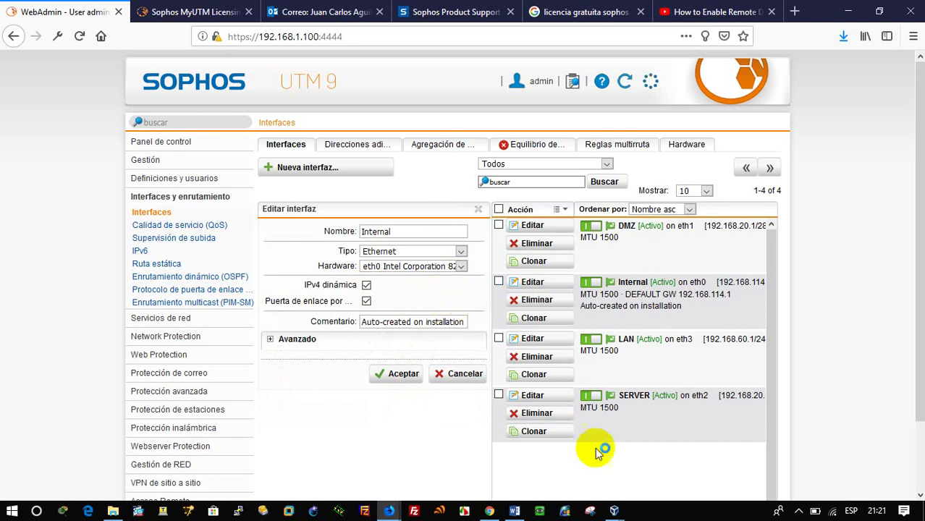
# Step: Reboot the Firewall VM from its root console with the reboot command
pyautogui.moveTo(613, 510)
pyautogui.click(722, 460)
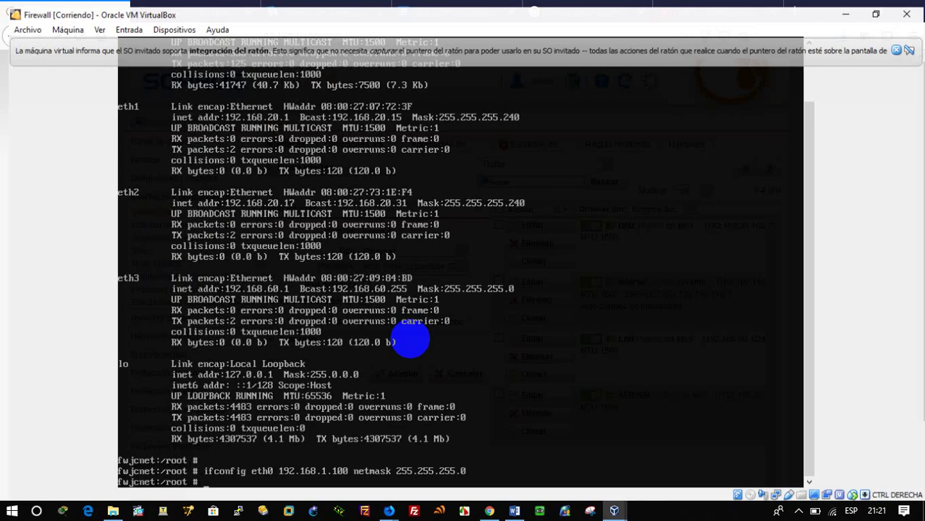
pyautogui.write('dhcl')
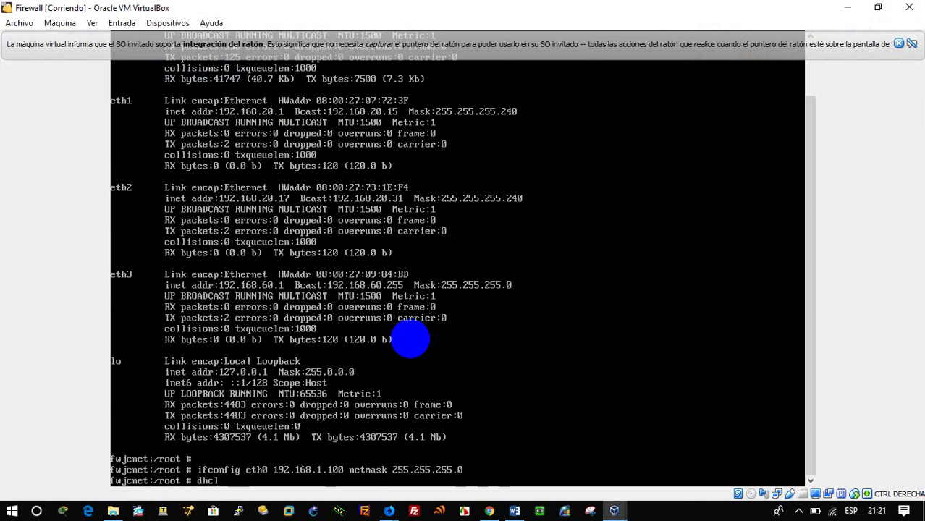
pyautogui.press('BackSpace')
pyautogui.write('client')
pyautogui.press('BackSpace')
pyautogui.press('BackSpace')
pyautogui.press('BackSpace')
pyautogui.press('BackSpace')
pyautogui.press('BackSpace')
pyautogui.press('BackSpace')
pyautogui.press('BackSpace')
pyautogui.press('BackSpace')
pyautogui.write('reboot')
pyautogui.press('Return')
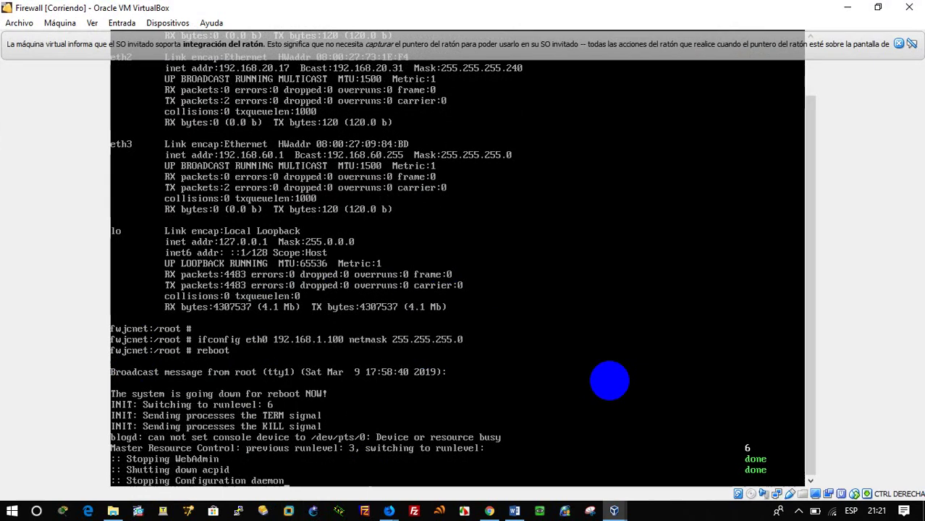
pyautogui.moveTo(395, 499)
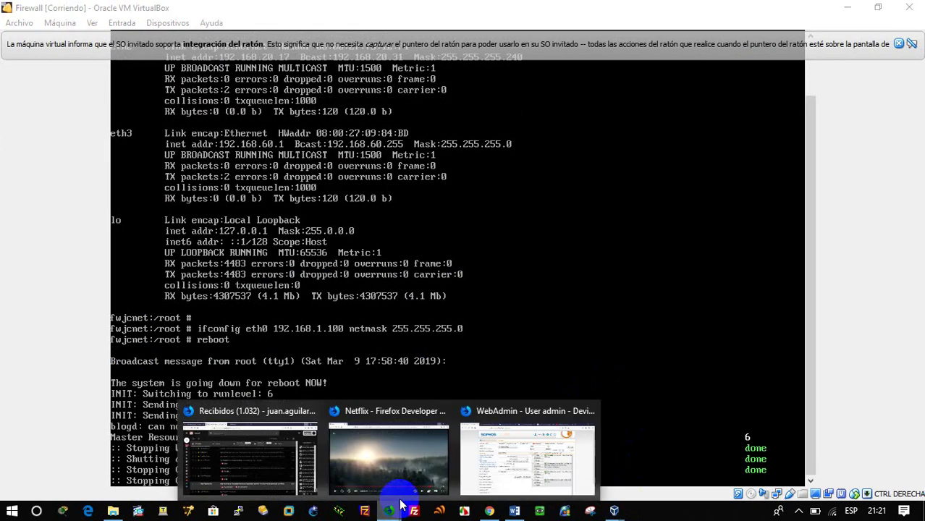
pyautogui.click(501, 459)
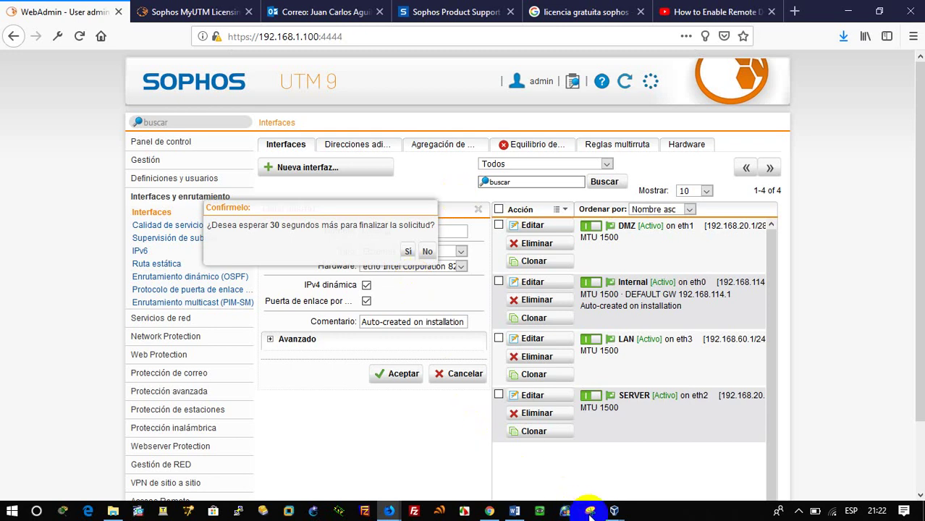
# Step: Show the Firewall VM's detailed boot messages with F2 and dismiss the mouse-integration notice
pyautogui.moveTo(612, 507)
pyautogui.click(660, 464)
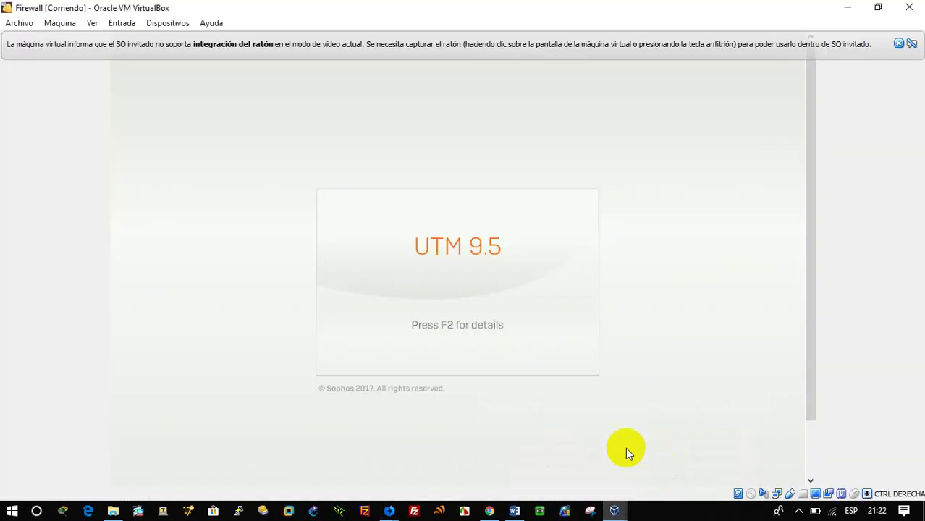
pyautogui.click(539, 304)
pyautogui.press('F2')
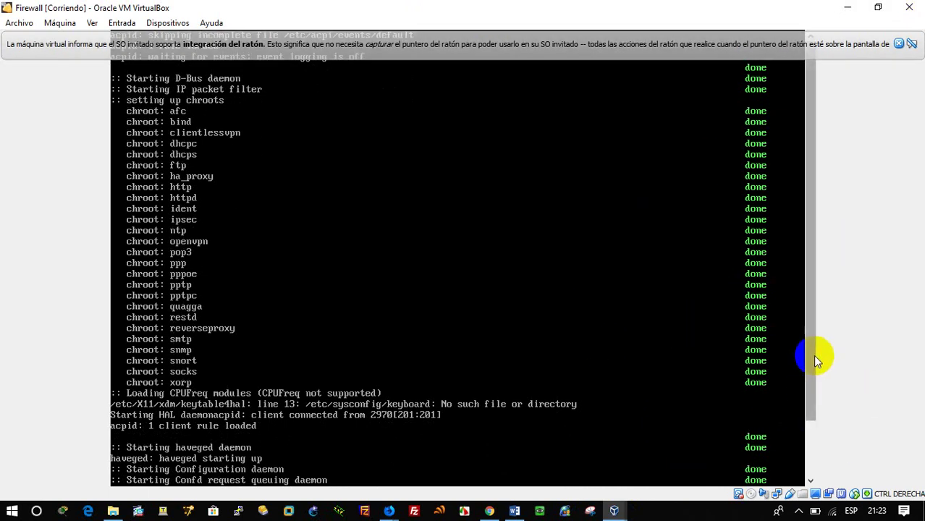
pyautogui.click(818, 429)
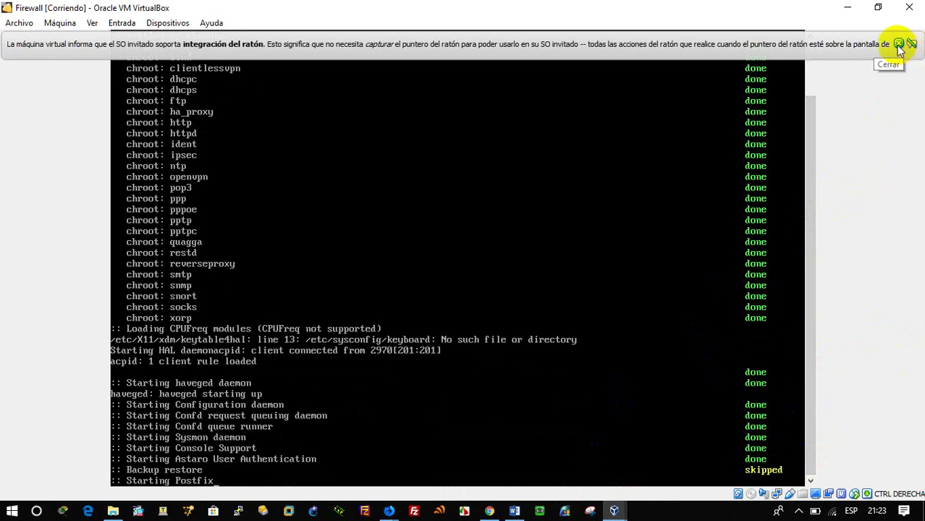
pyautogui.click(898, 45)
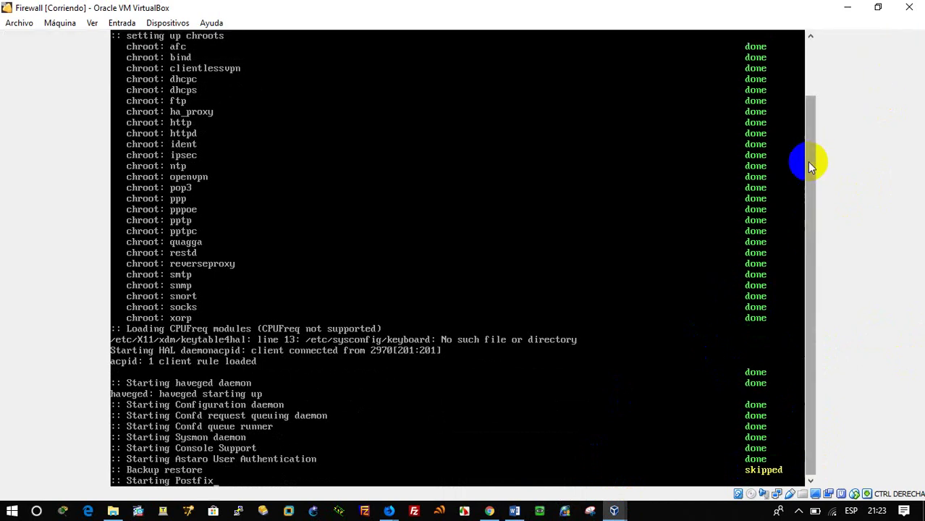
pyautogui.moveTo(805, 159); pyautogui.dragTo(793, 259)
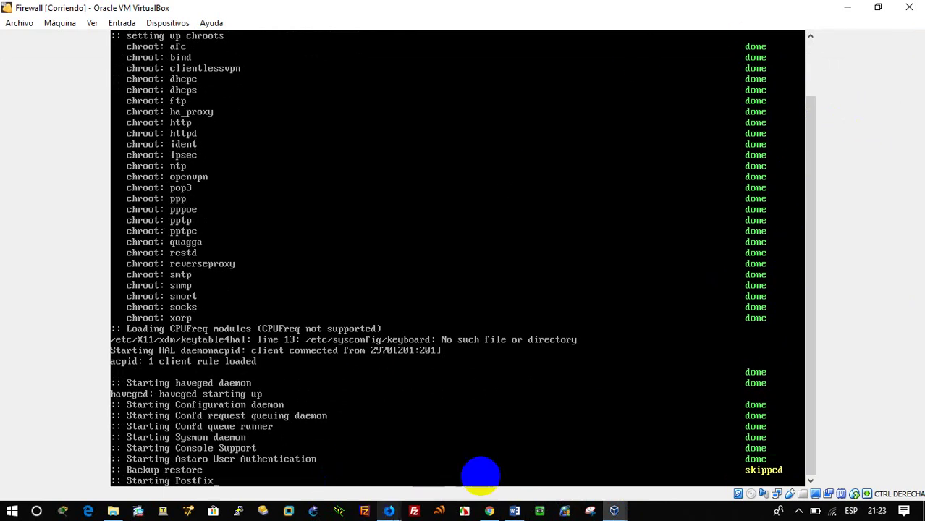
# Step: Read the FTP server test step in the Word lab guide, then minimize the guide
pyautogui.click(514, 511)
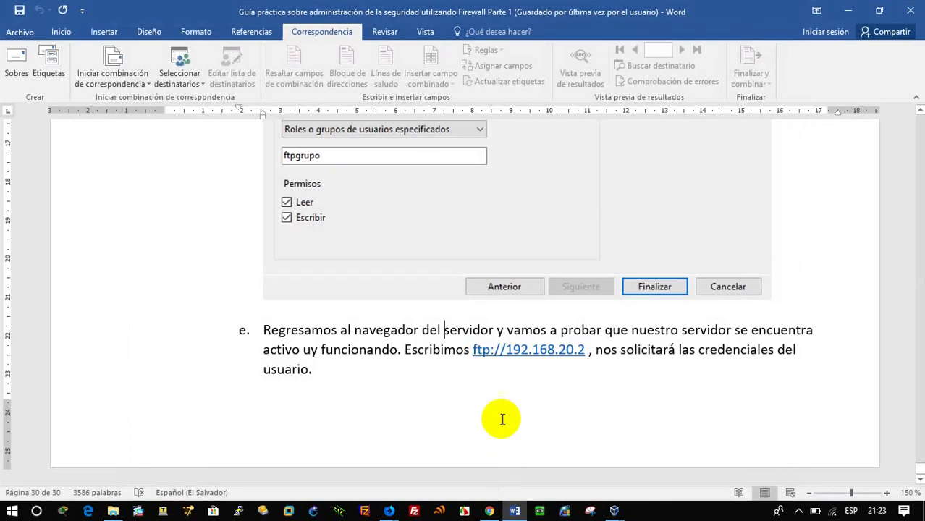
pyautogui.click(428, 392)
pyautogui.scroll(3, 427, 391)
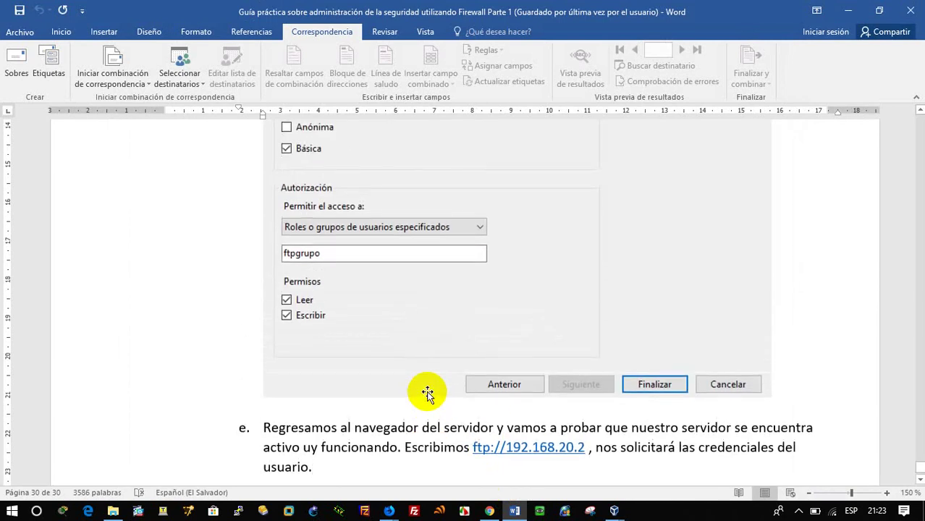
pyautogui.scroll(-3, 427, 391)
pyautogui.scroll(7, 427, 392)
pyautogui.click(847, 11)
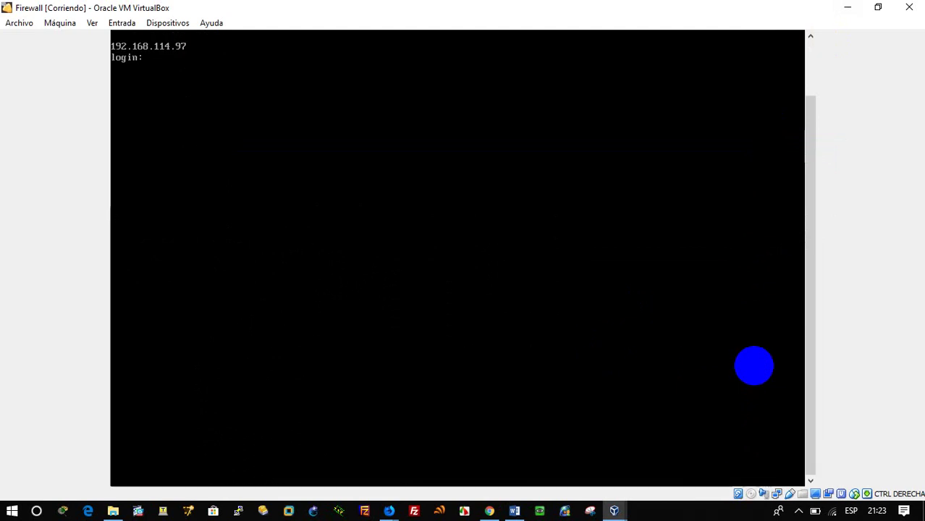
# Step: Log in to the firewall console as root and list all interfaces with ifconfig -a
pyautogui.write('root')
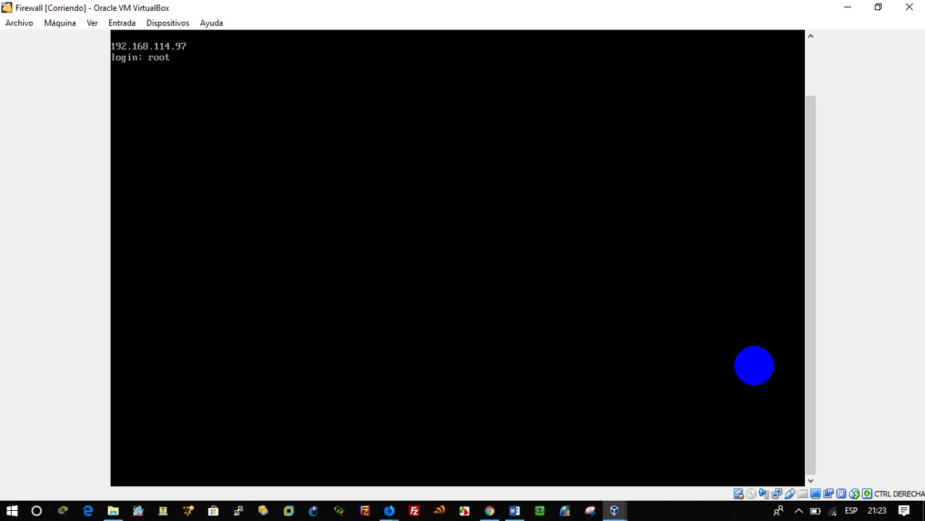
pyautogui.press('Return')
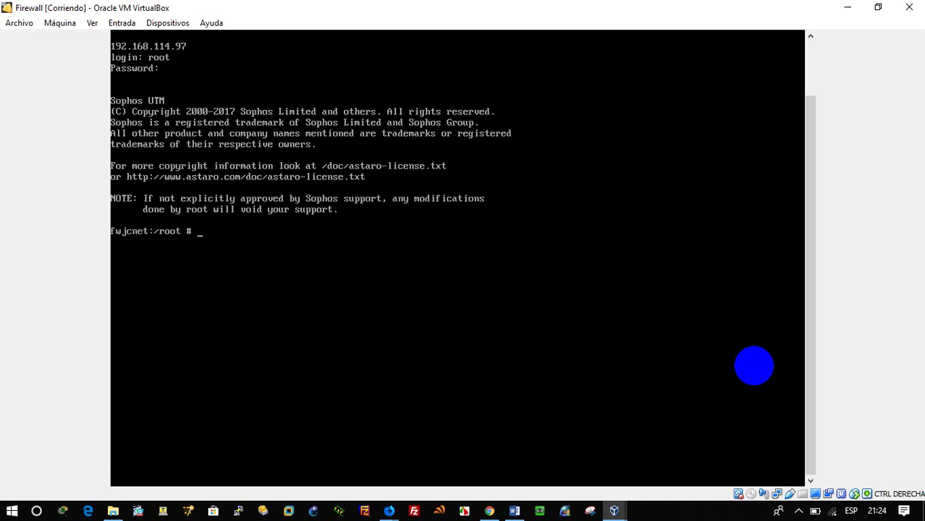
pyautogui.write('ifconfig /a')
pyautogui.press('Return')
pyautogui.press('Up')
pyautogui.press('BackSpace')
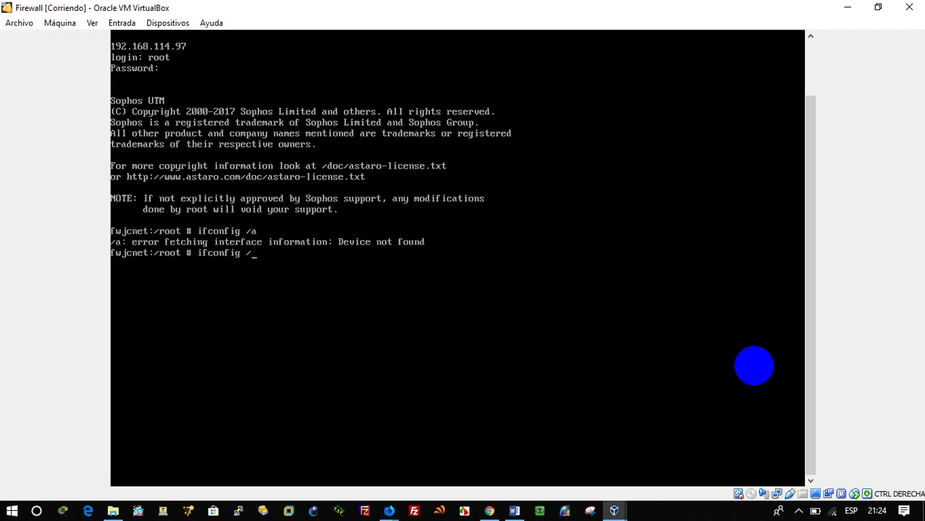
pyautogui.write('-a')
pyautogui.press('Return')
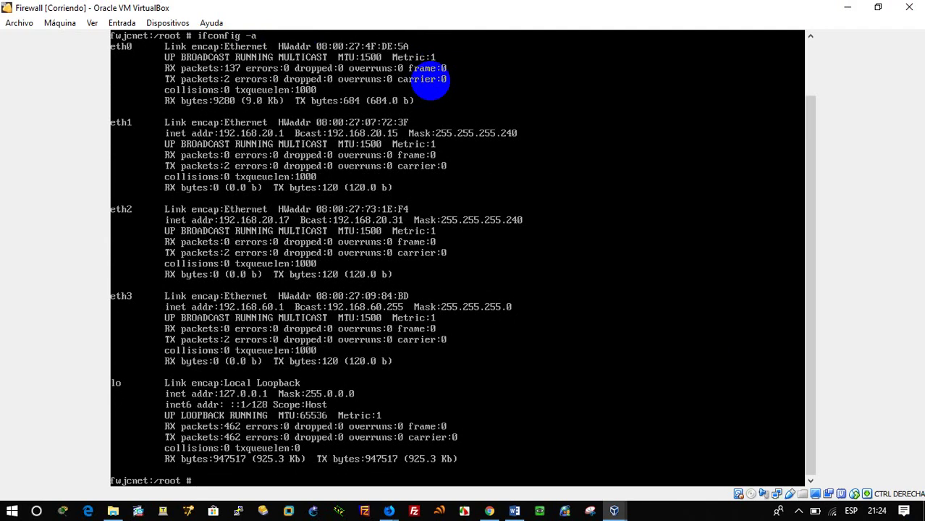
# Step: Bring eth0 up with 'ifconfig eth0 up' and confirm it now shows 192.168.1.11
pyautogui.write('ifconfig eth0 up')
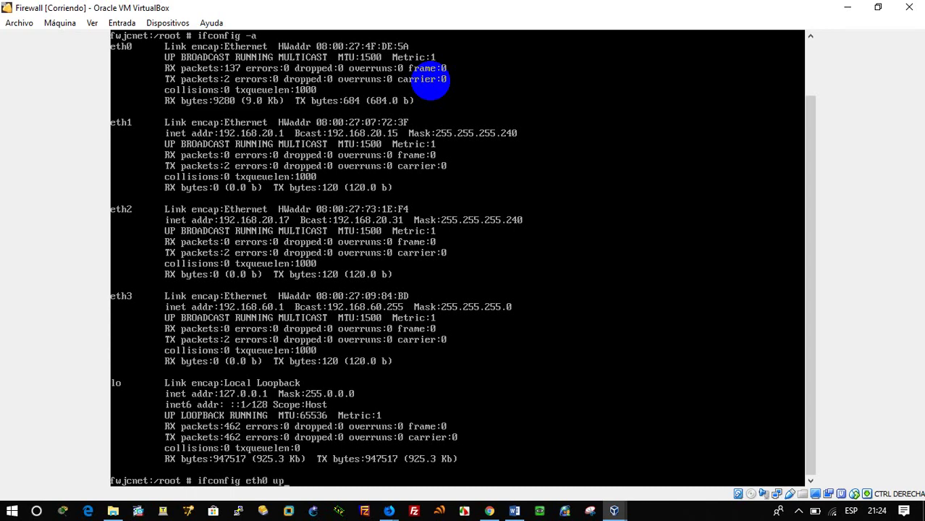
pyautogui.press('Return')
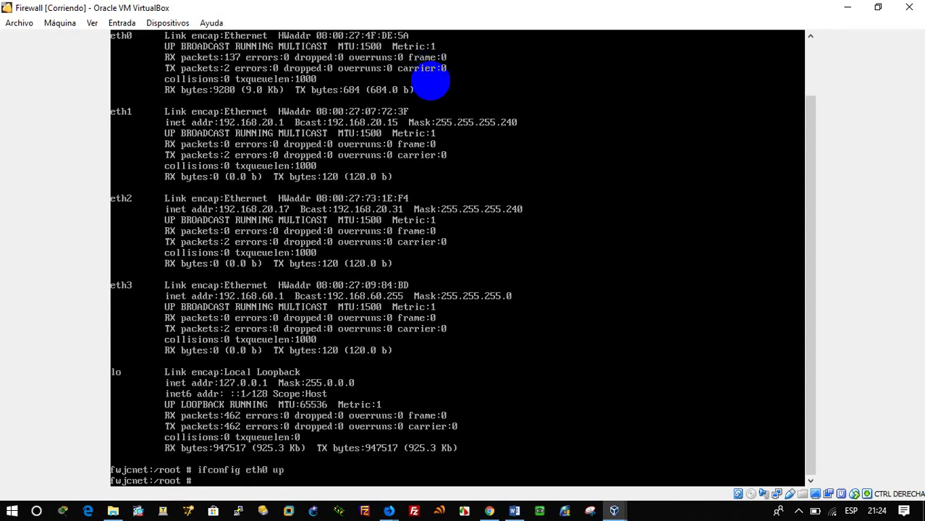
pyautogui.press('Up')
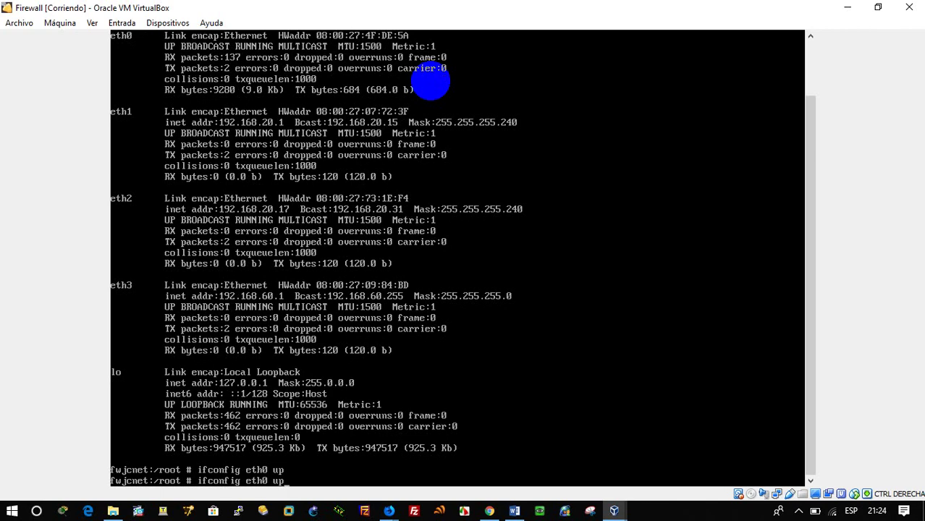
pyautogui.press('BackSpace')
pyautogui.press('BackSpace')
pyautogui.press('BackSpace')
pyautogui.press('BackSpace')
pyautogui.press('BackSpace')
pyautogui.press('BackSpace')
pyautogui.press('BackSpace')
pyautogui.write('-a')
pyautogui.press('Return')
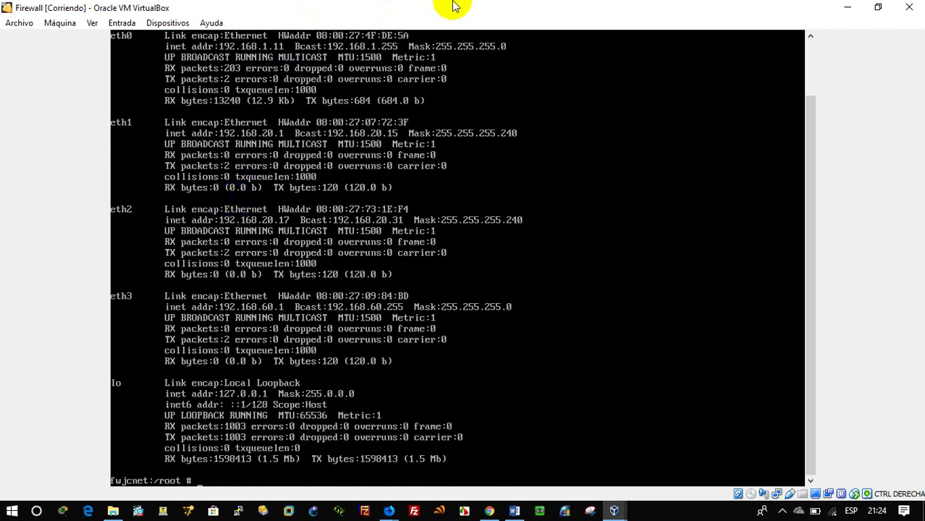
pyautogui.click(847, 8)
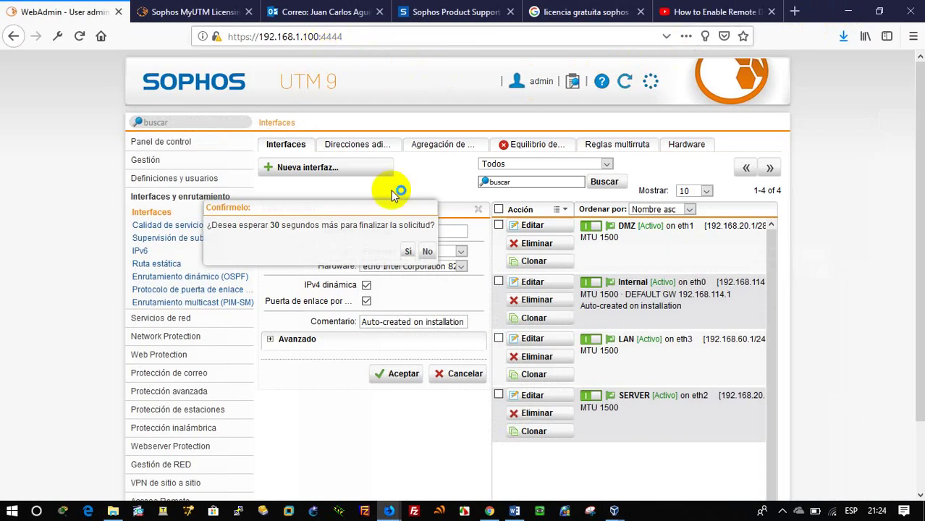
pyautogui.click(427, 251)
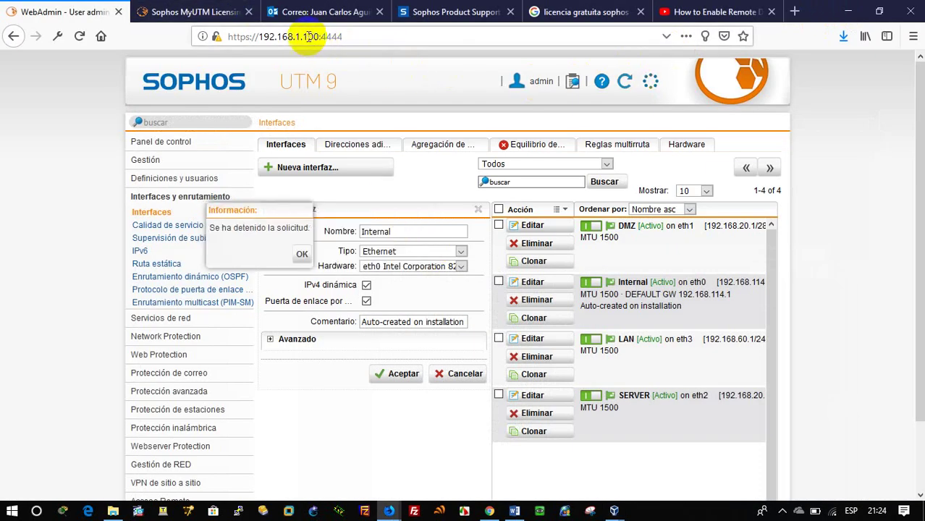
pyautogui.click(308, 36)
pyautogui.moveTo(307, 37); pyautogui.dragTo(318, 39)
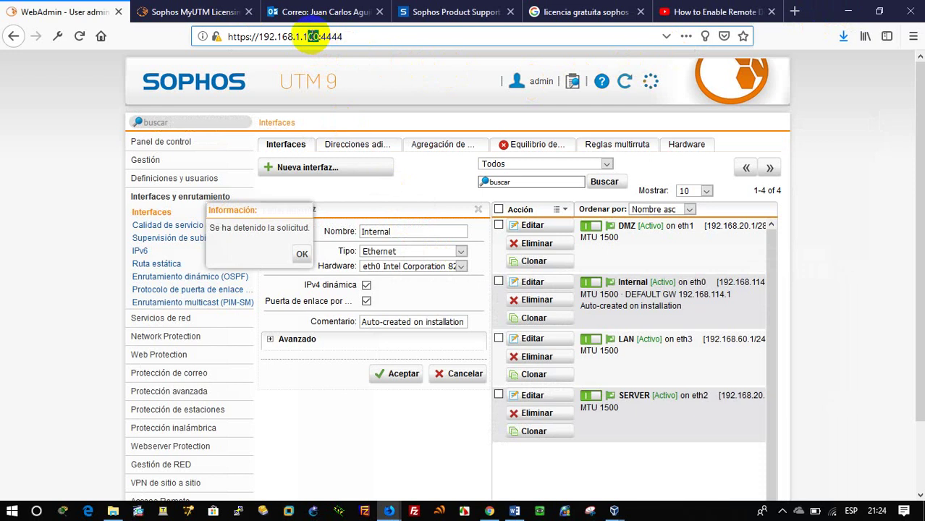
pyautogui.write('1')
pyautogui.press('Return')
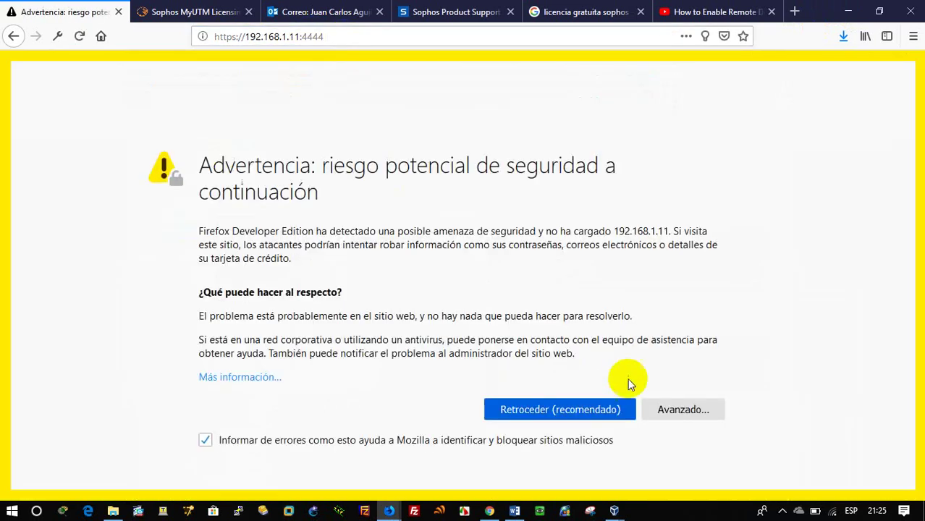
pyautogui.click(676, 409)
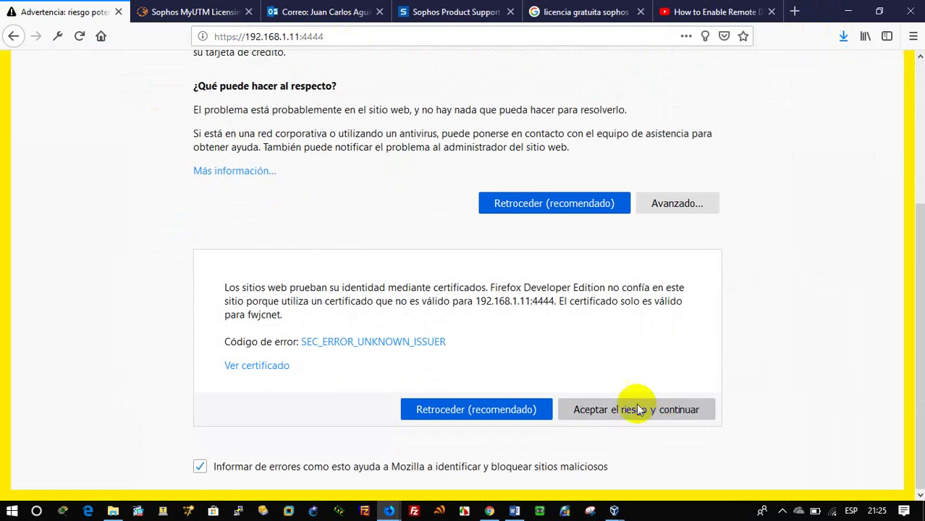
pyautogui.click(639, 409)
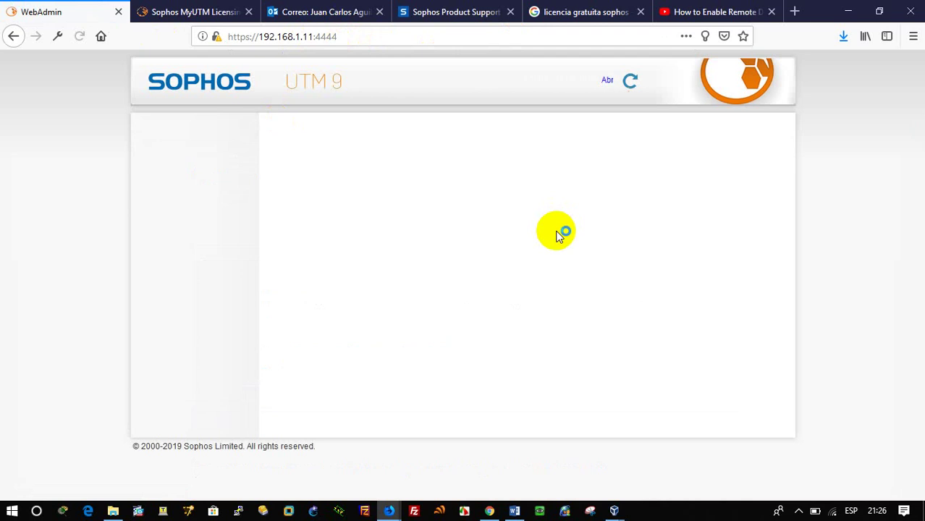
# Step: Log in to WebAdmin as admin with the account password
pyautogui.click(470, 256)
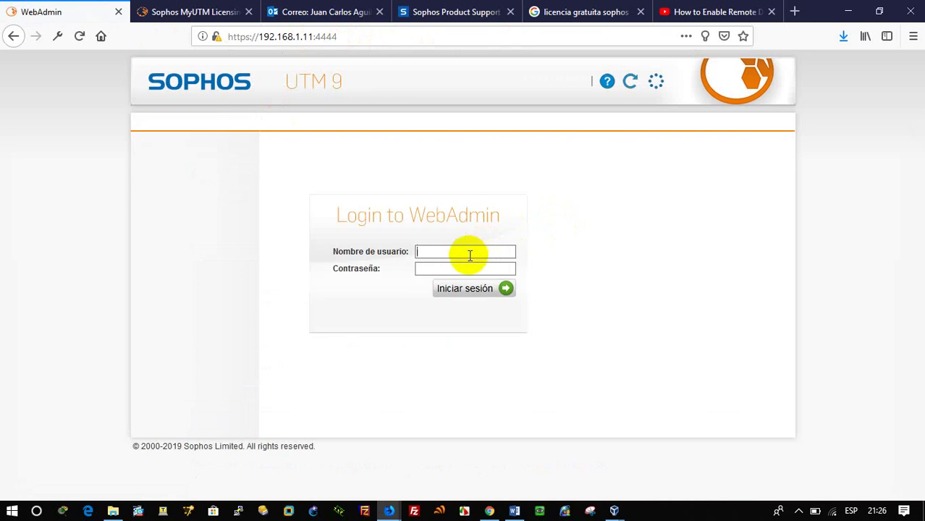
pyautogui.write('admin')
pyautogui.press('Tab')
pyautogui.write('****')
pyautogui.press('Return')
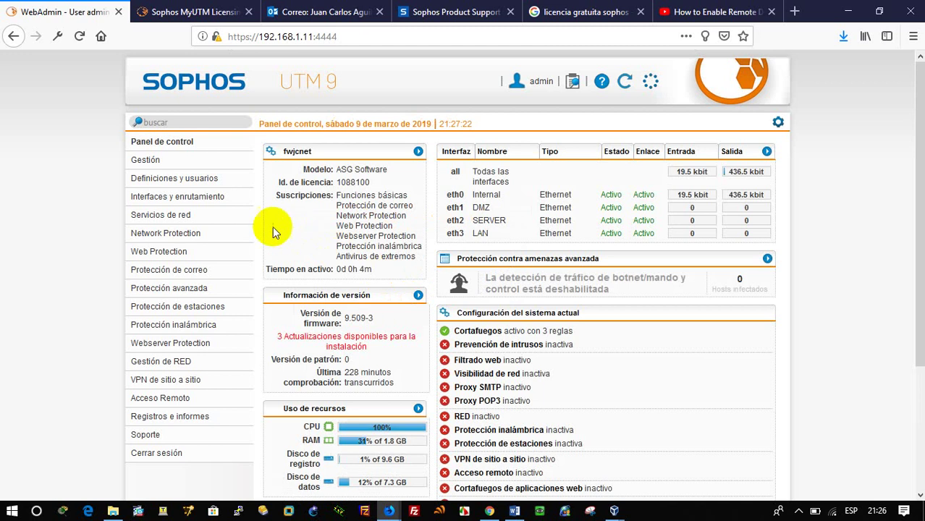
# Step: Open Interfaces y enrutamiento to see Internal at 192.168.1.11/24
pyautogui.click(189, 202)
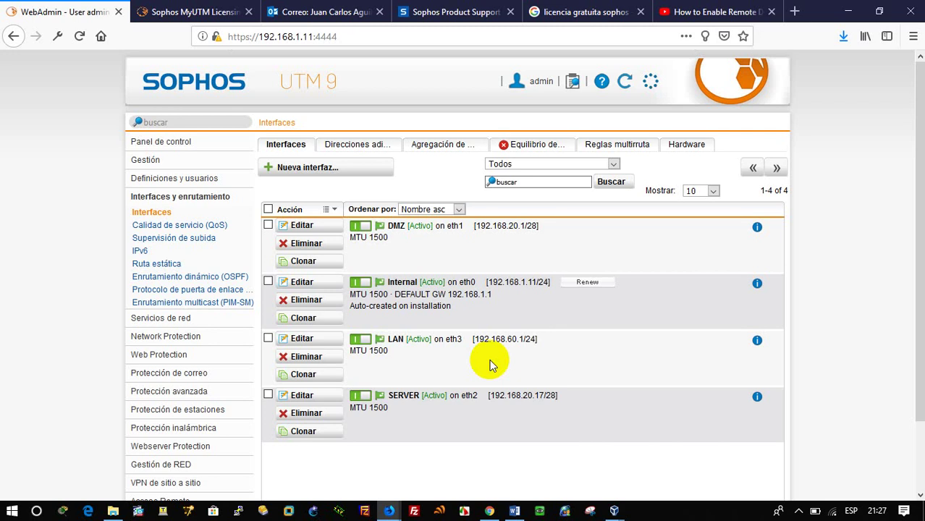
# Step: Expand Network Protection and open Cortafuegos to review the six firewall rules
pyautogui.click(189, 336)
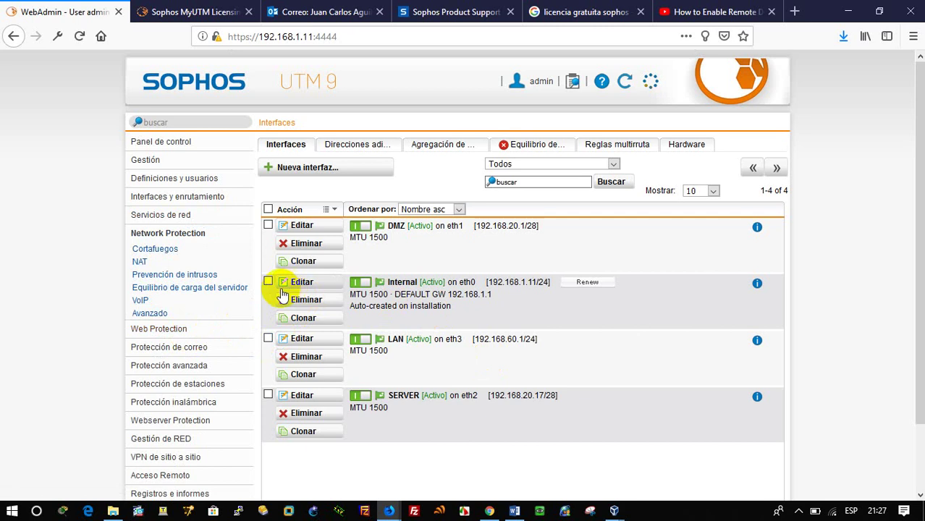
pyautogui.click(154, 248)
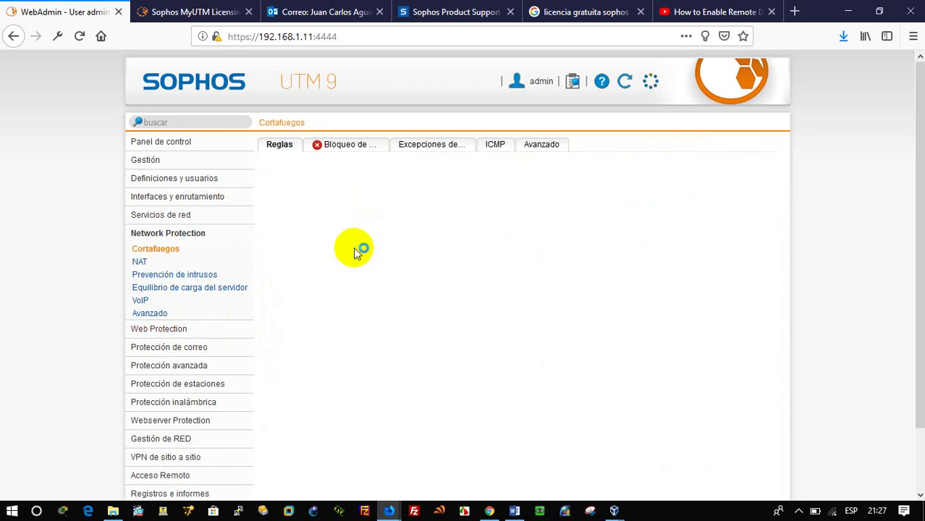
pyautogui.scroll(-1, 426, 342)
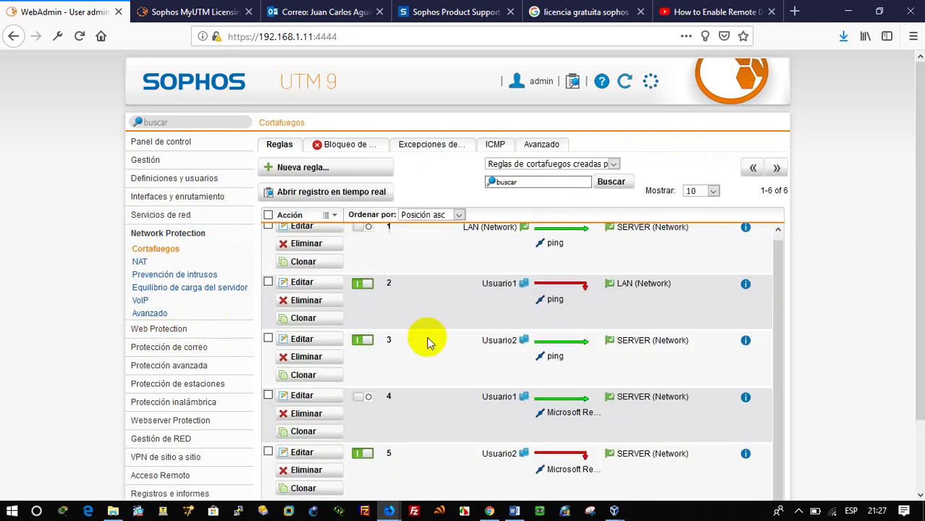
# Step: Select the 2016_SERVER and W7 machines in VirtualBox Manager and start them
pyautogui.moveTo(619, 515)
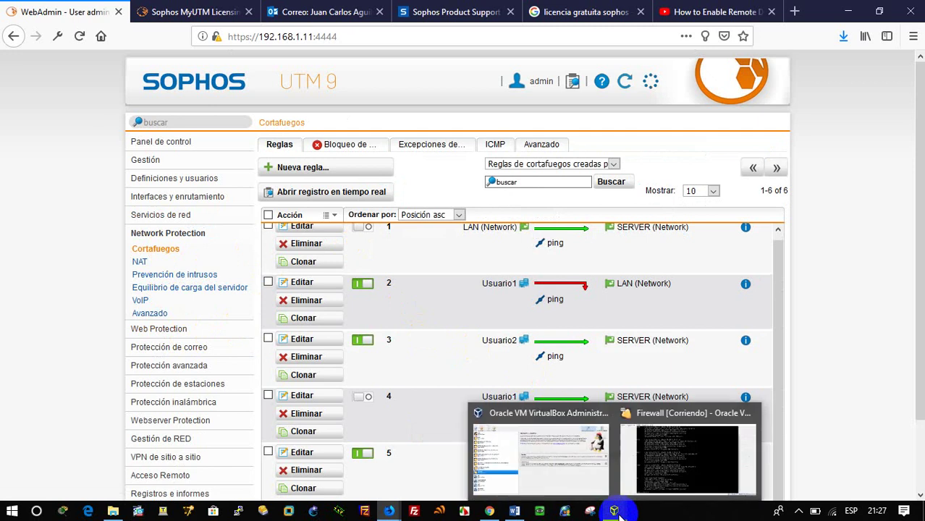
pyautogui.click(588, 485)
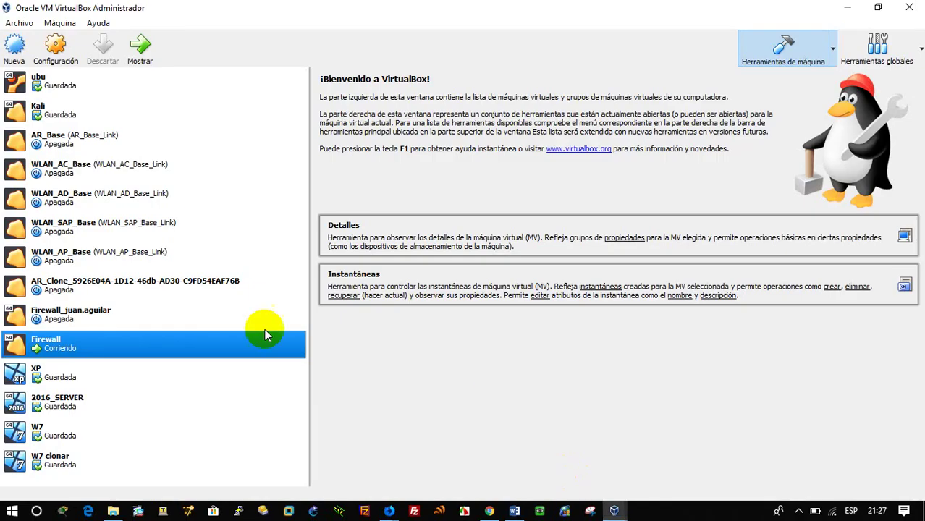
pyautogui.click(107, 403)
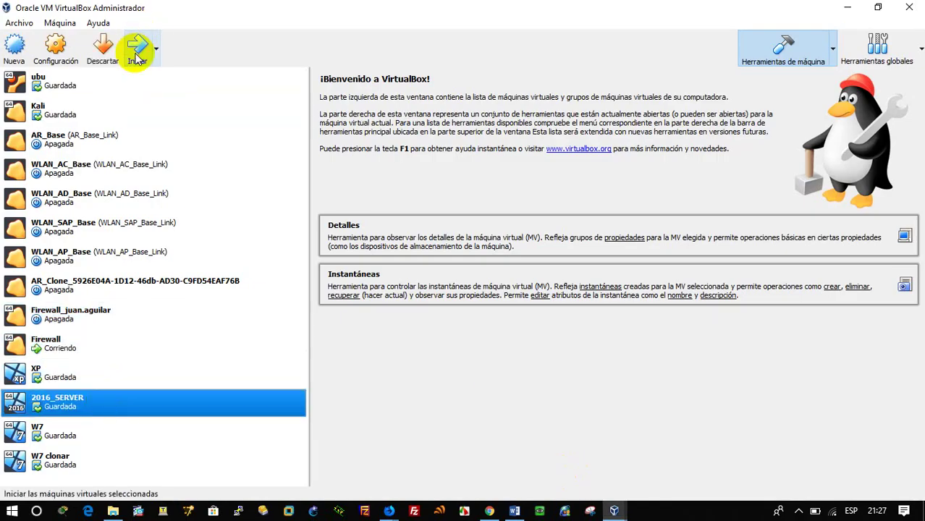
pyautogui.click(99, 430)
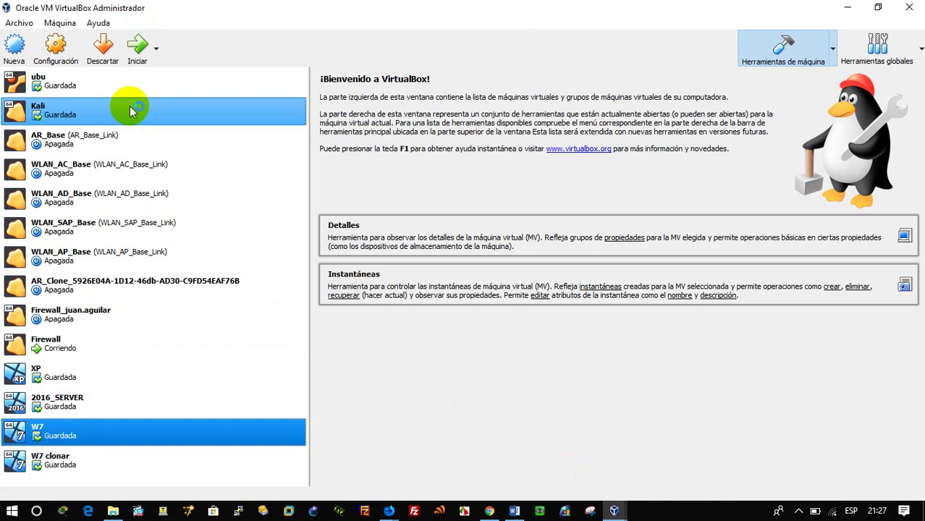
pyautogui.click(137, 45)
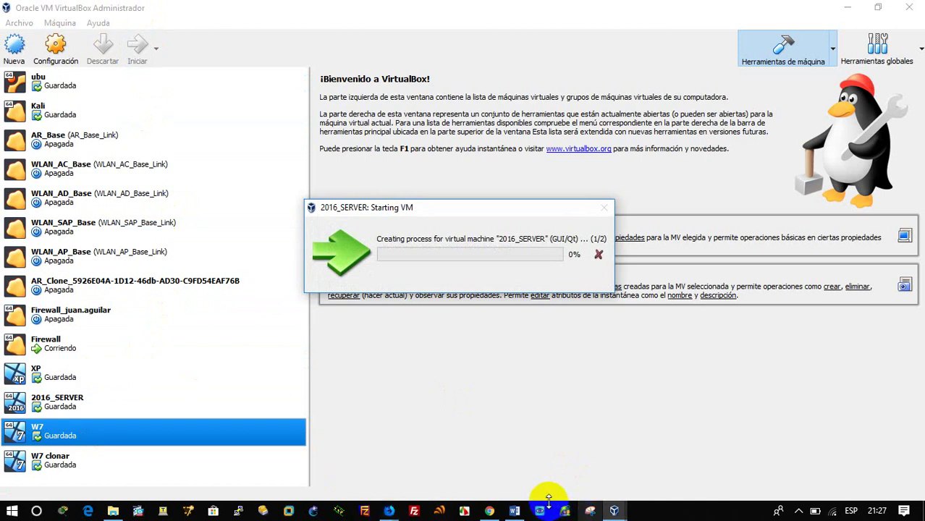
pyautogui.click(511, 511)
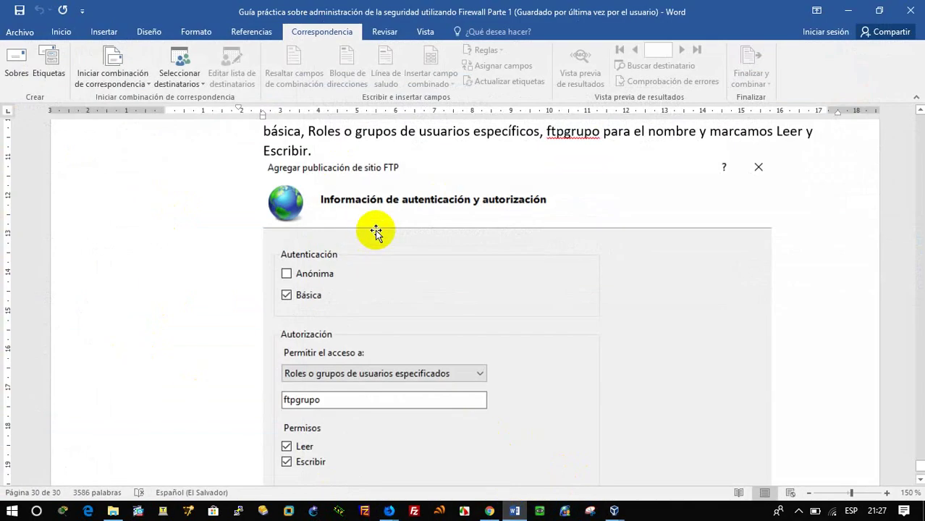
# Step: Scroll the Word guide back up to the FTP authentication and authorization step
pyautogui.scroll(1, 378, 231)
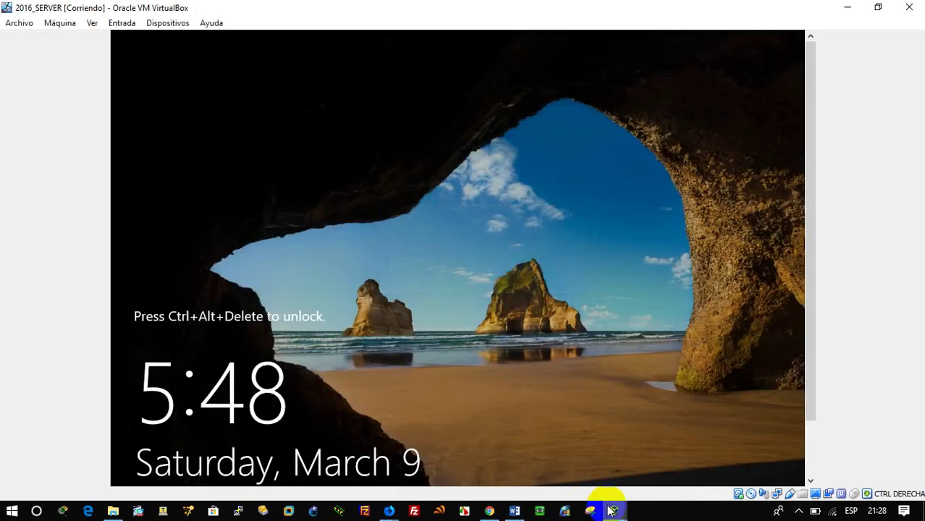
# Step: Start the W7 clonar virtual machine from VirtualBox Manager
pyautogui.moveTo(610, 509)
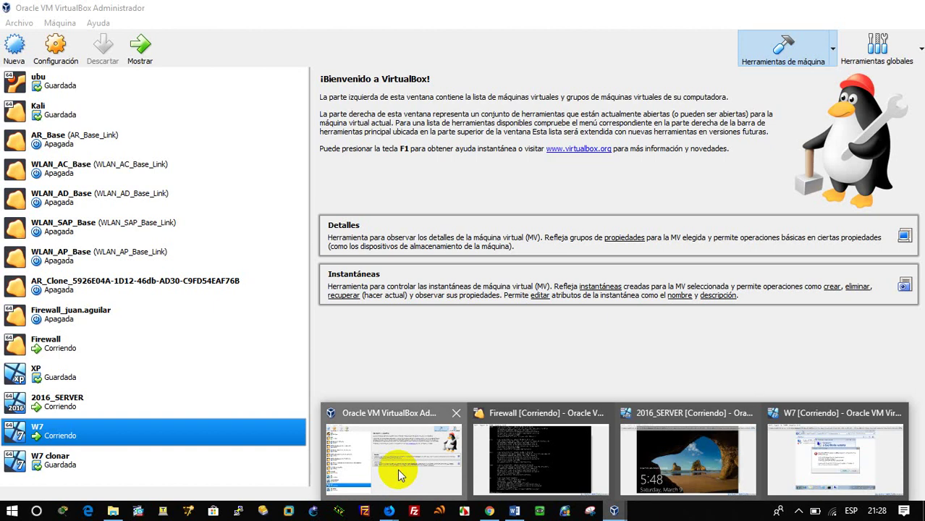
pyautogui.click(398, 474)
pyautogui.click(182, 455)
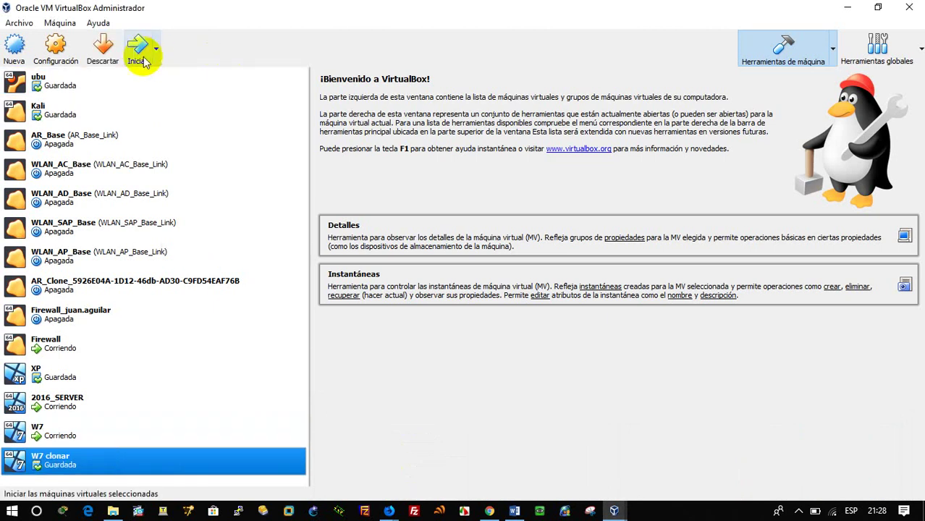
pyautogui.click(143, 61)
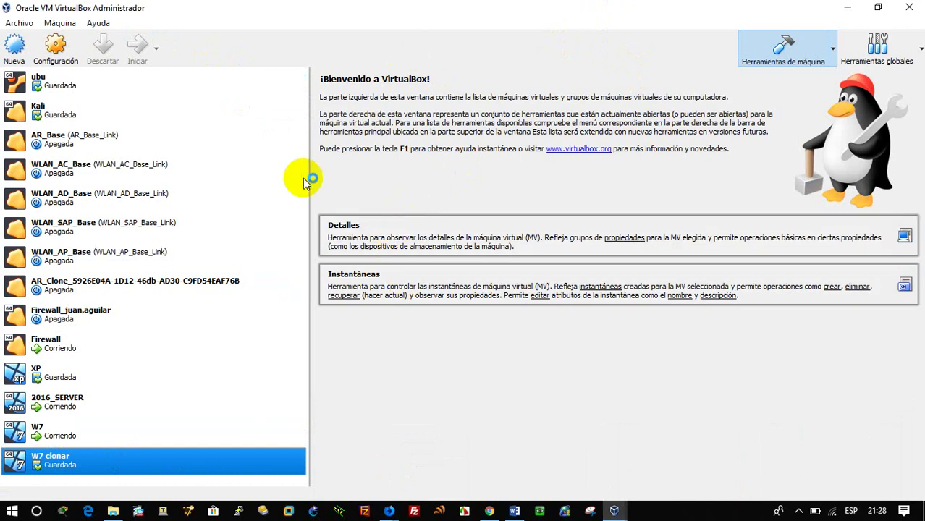
# Step: Bring up the 2016_SERVER machine window and dismiss its mouse integration notice
pyautogui.moveTo(627, 511)
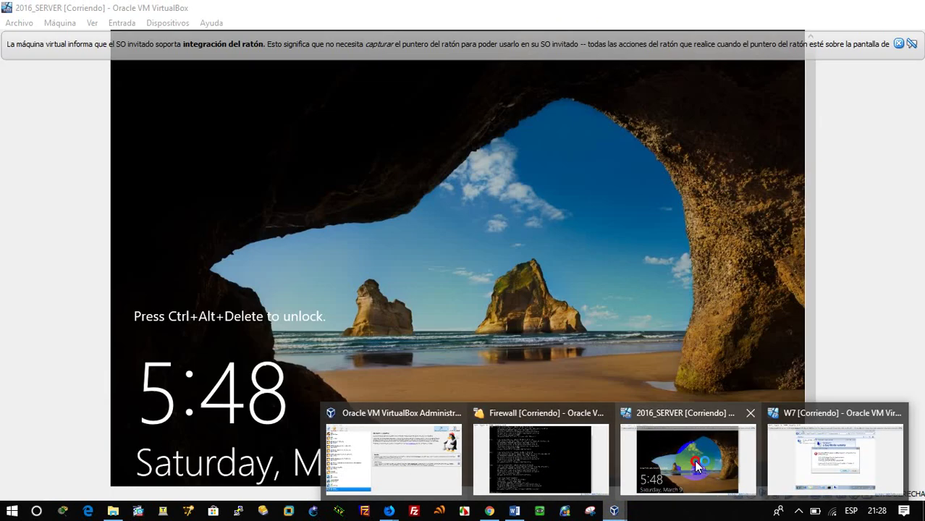
pyautogui.click(651, 461)
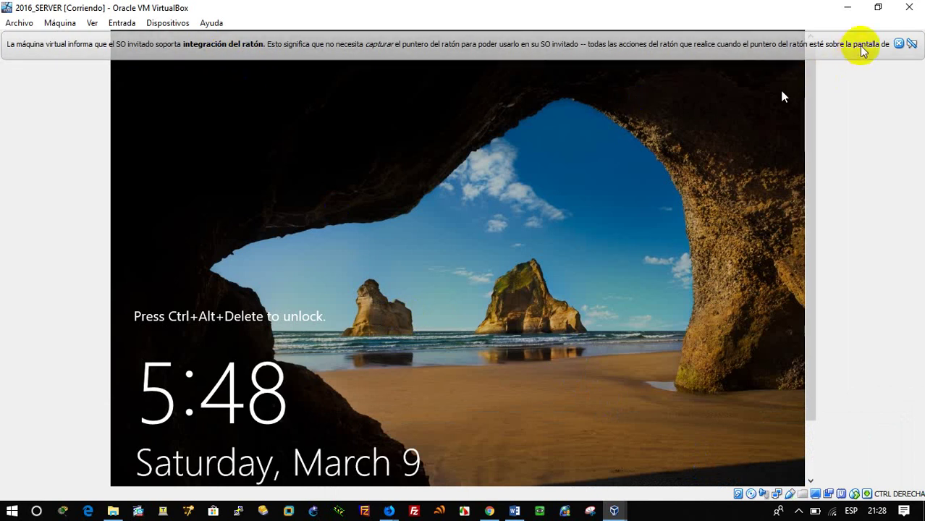
pyautogui.click(910, 44)
pyautogui.moveTo(801, 143); pyautogui.dragTo(780, 320)
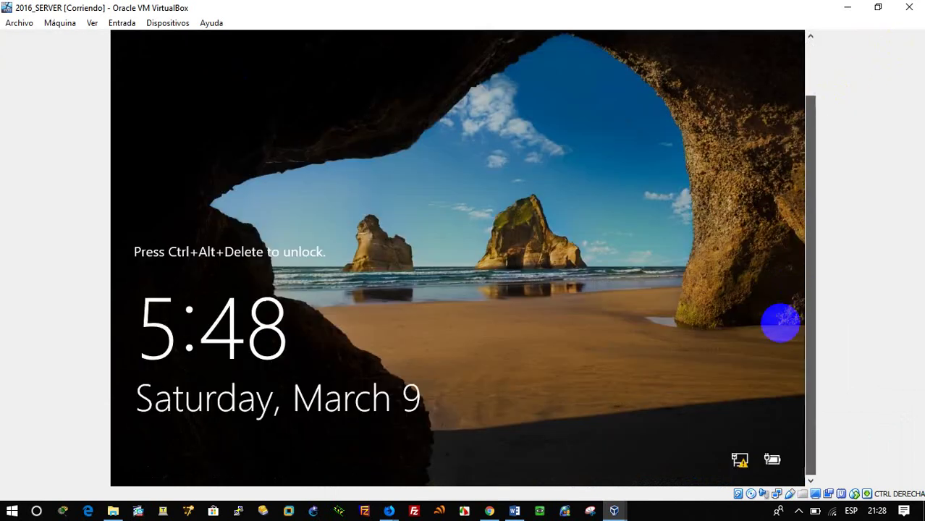
# Step: Send Ctrl-Alt-Del from the Entrada > Teclado menu and log in as Administrator
pyautogui.click(60, 23)
pyautogui.moveTo(91, 22)
pyautogui.moveTo(125, 20)
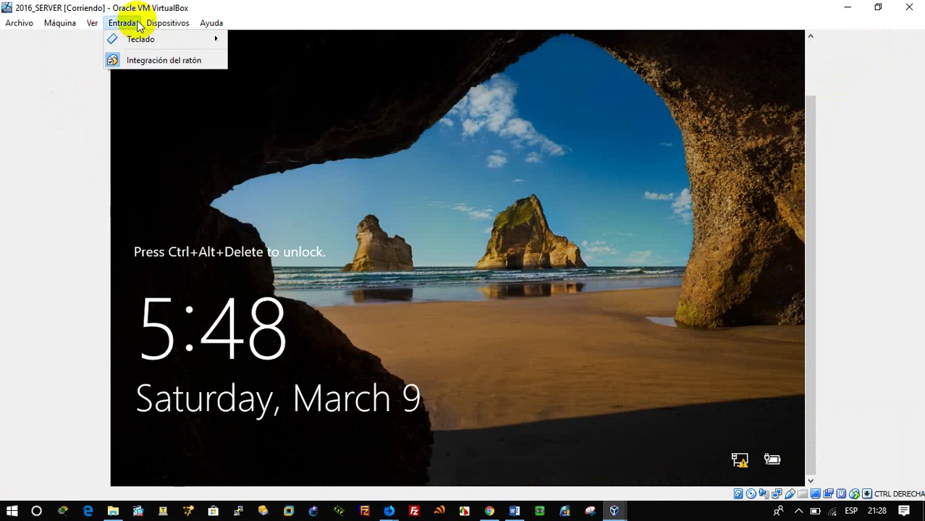
pyautogui.moveTo(175, 39)
pyautogui.click(282, 62)
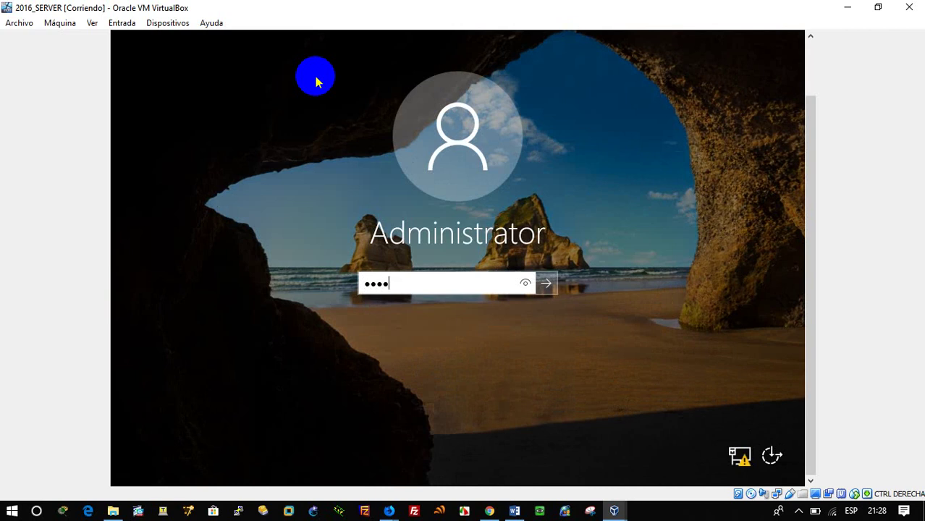
pyautogui.press('Return')
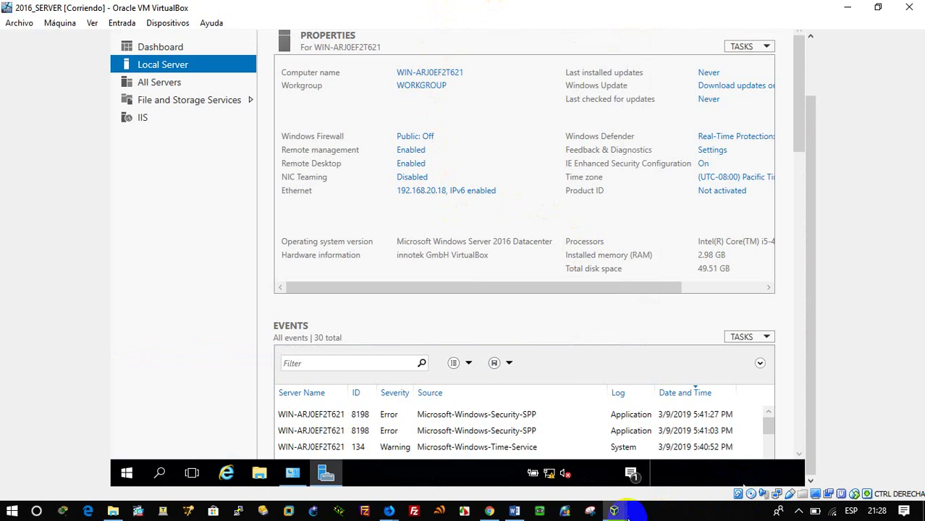
# Step: On W7, dismiss the Remote Desktop error and rerun the ping to 192.168.20.18
pyautogui.moveTo(613, 511)
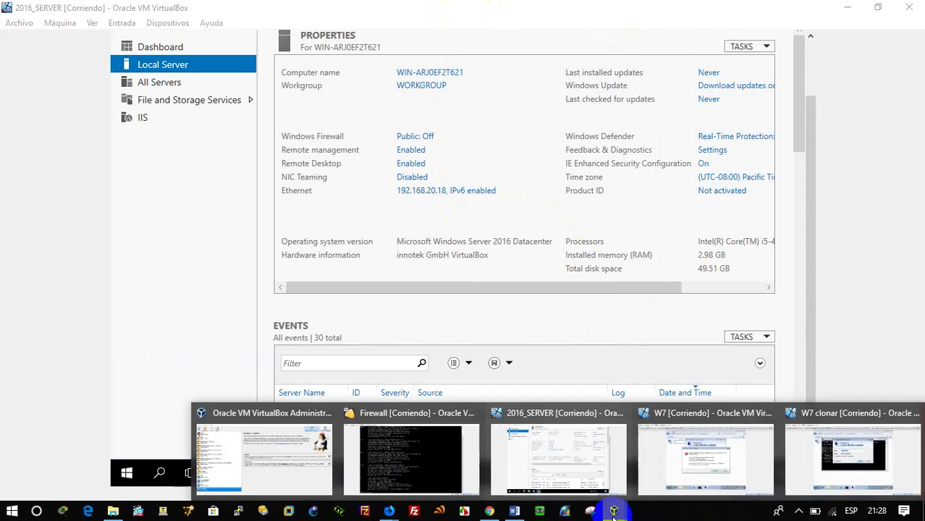
pyautogui.click(720, 461)
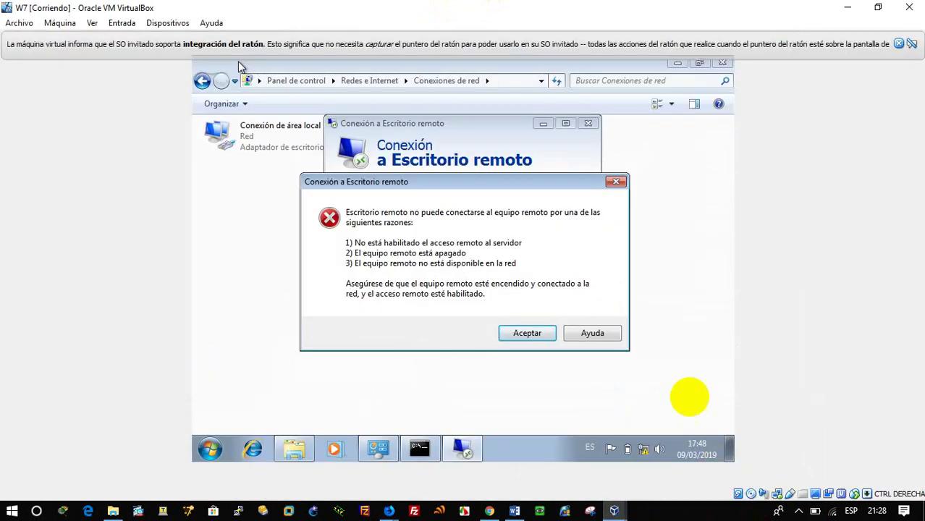
pyautogui.click(615, 181)
pyautogui.click(588, 124)
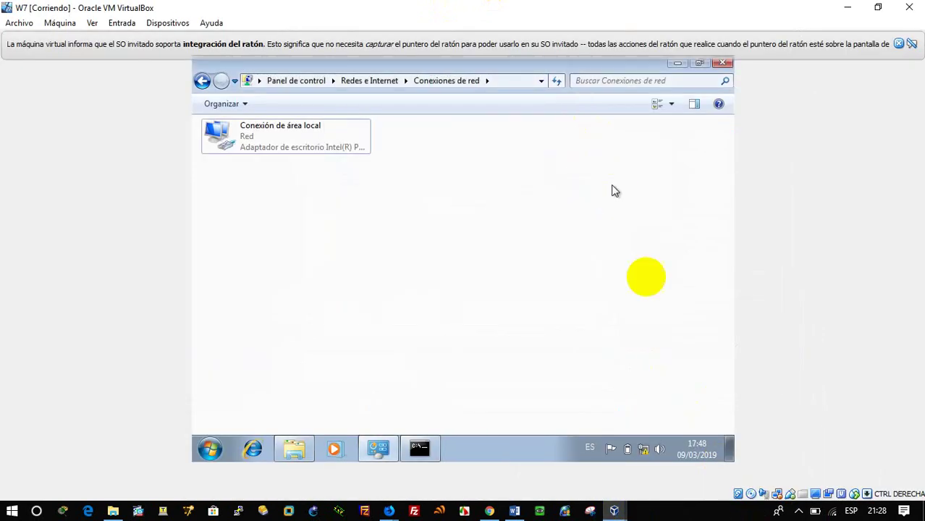
pyautogui.click(435, 452)
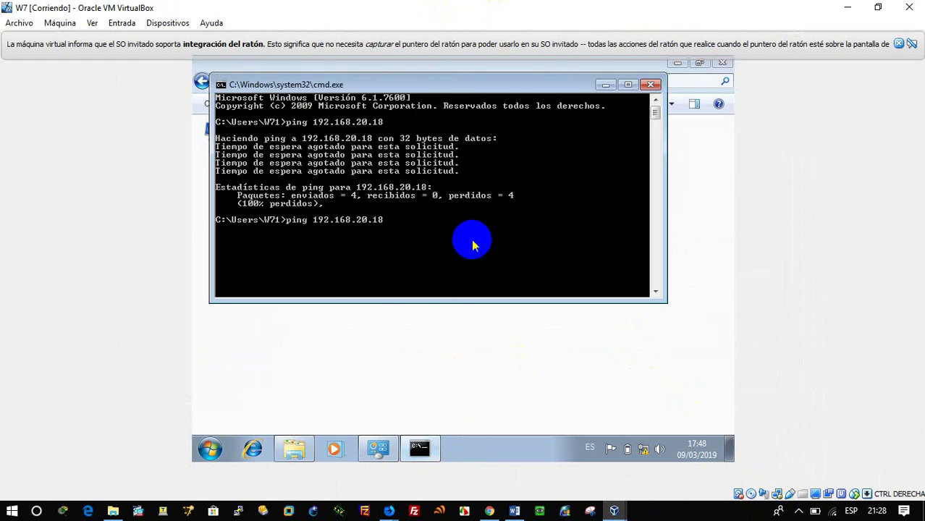
pyautogui.press('Return')
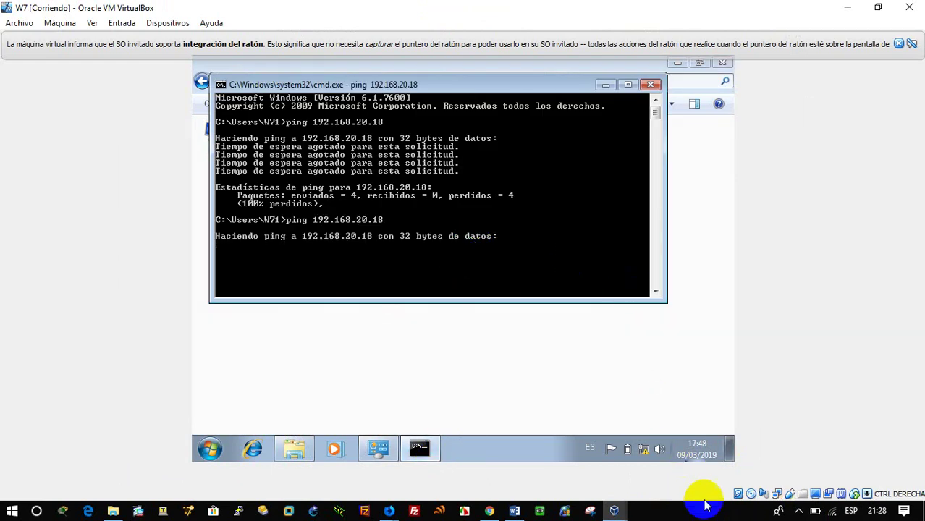
# Step: Rerun the ping to 192.168.20.18 from W7 clonar, then return to W7
pyautogui.click(613, 510)
pyautogui.click(799, 427)
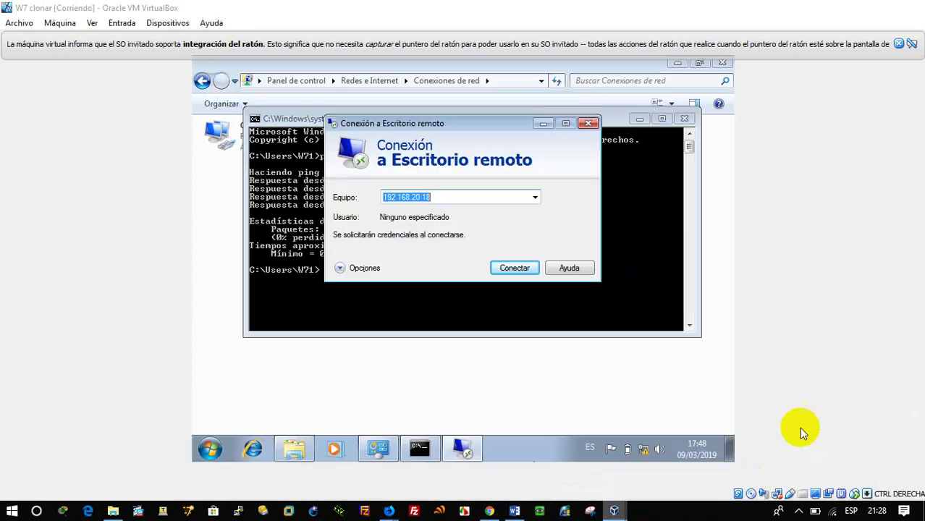
pyautogui.click(477, 325)
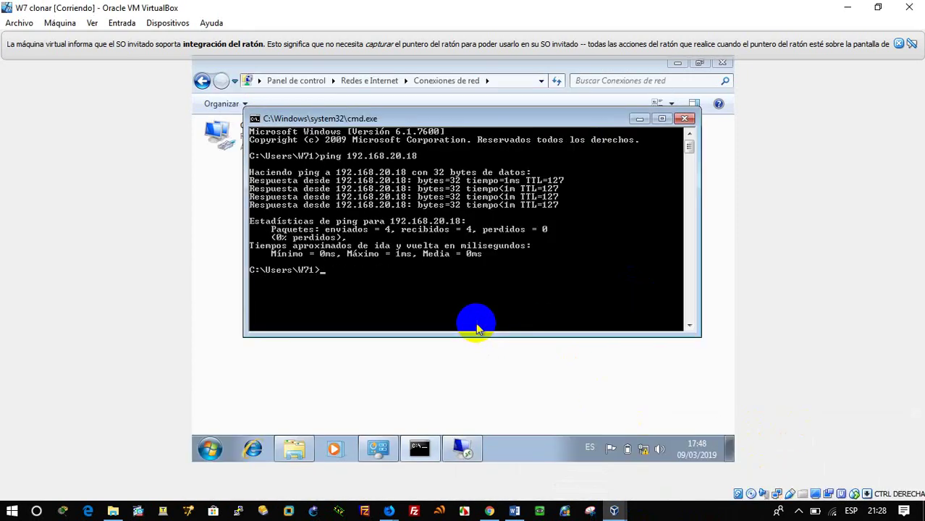
pyautogui.press('Return')
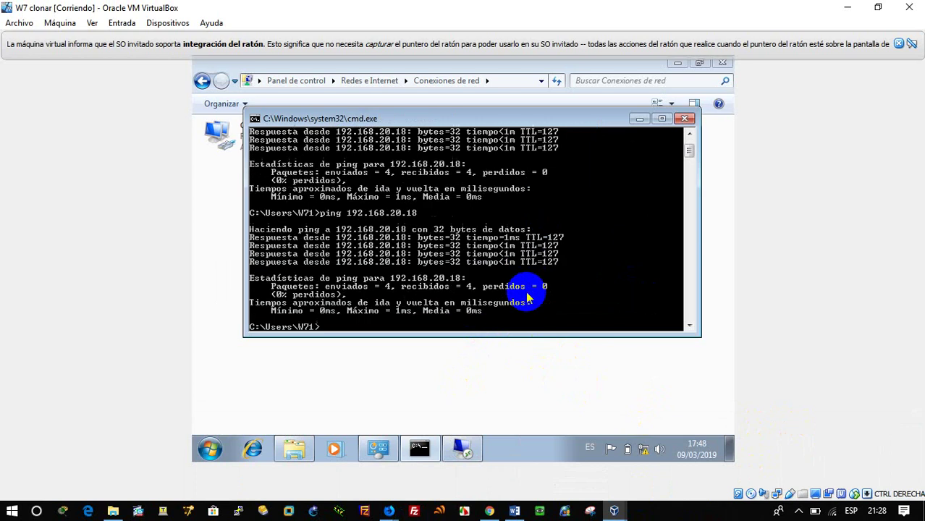
pyautogui.click(614, 511)
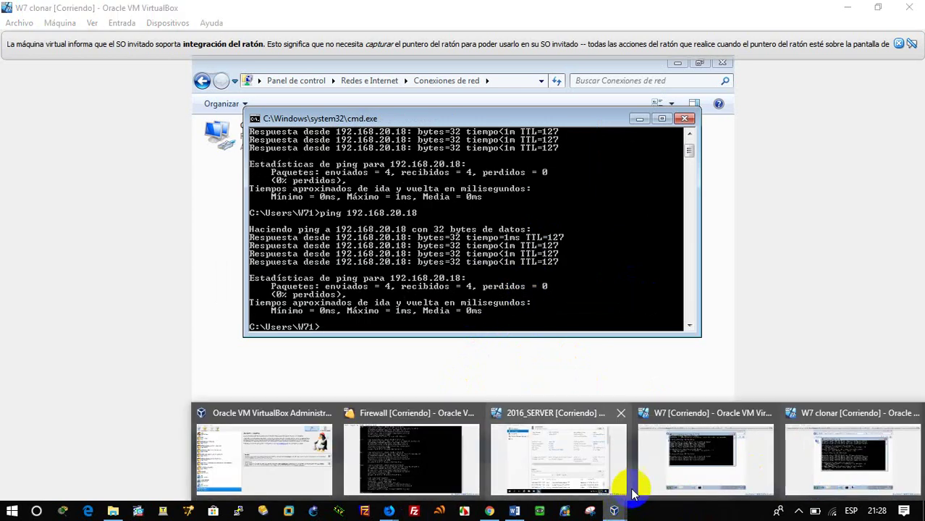
pyautogui.moveTo(600, 464)
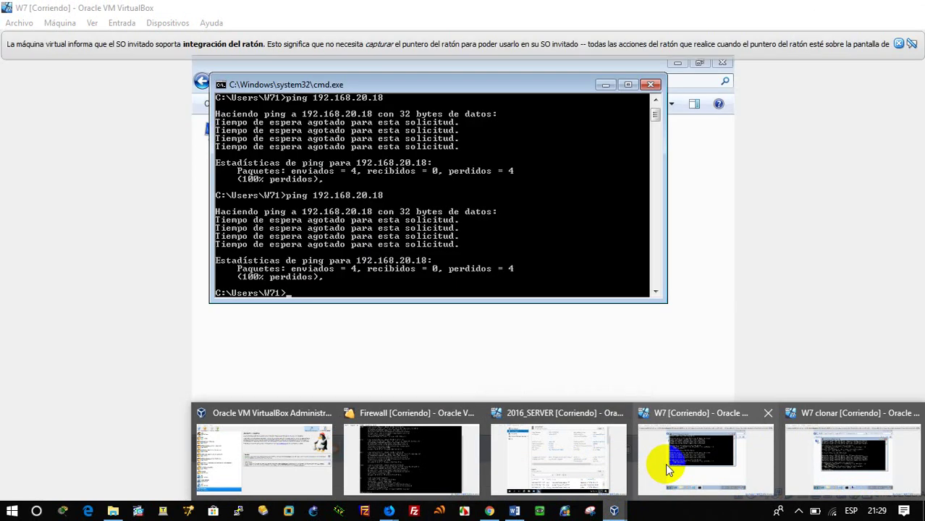
pyautogui.click(665, 464)
pyautogui.click(508, 370)
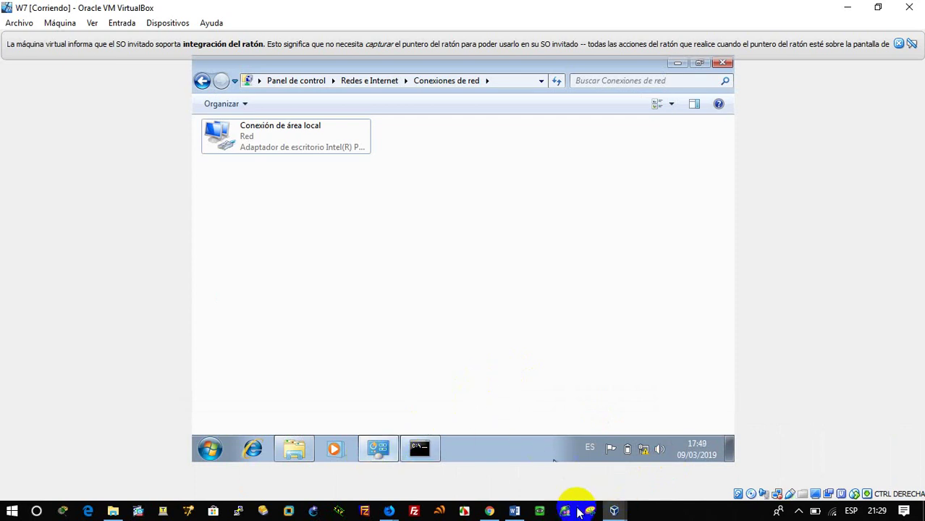
pyautogui.click(389, 511)
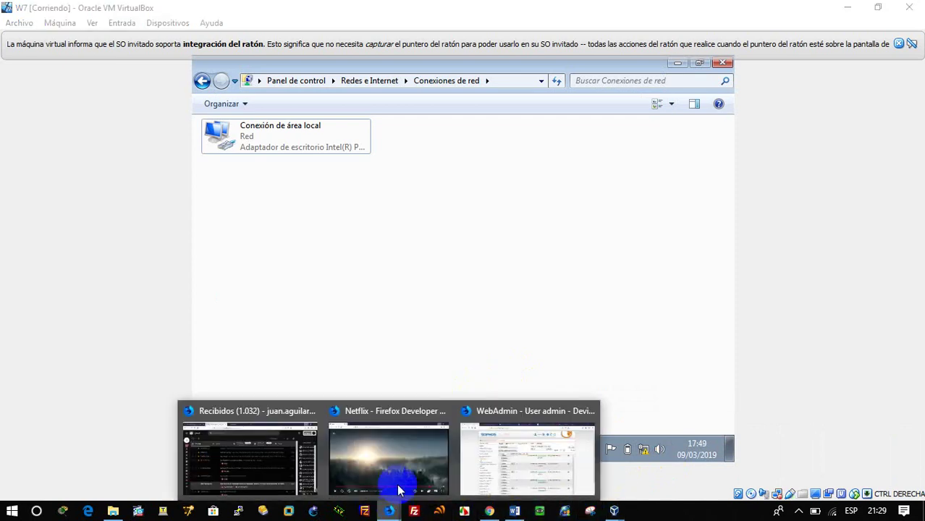
# Step: Enable firewall rule 4, allowing Usuario1 Microsoft Remote Desktop access to SERVER
pyautogui.click(510, 468)
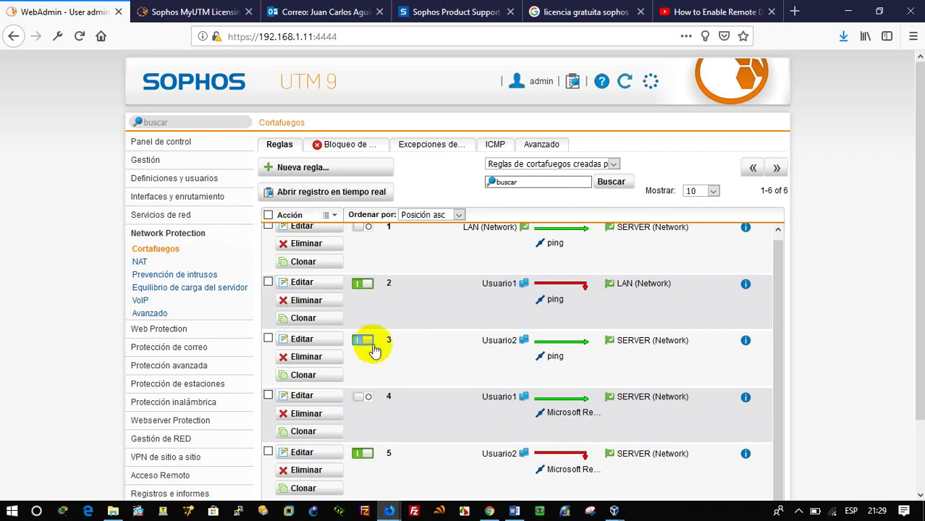
pyautogui.scroll(-2, 419, 417)
pyautogui.scroll(-1, 426, 430)
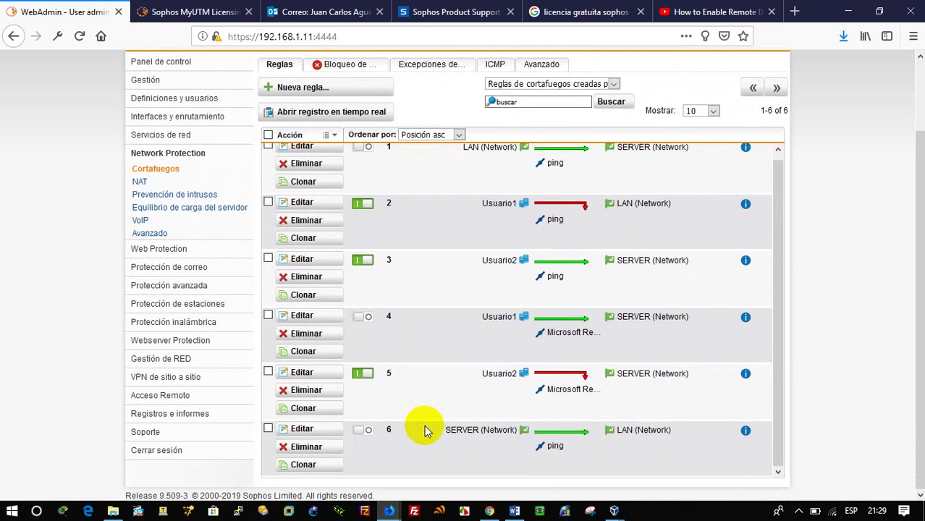
pyautogui.click(369, 318)
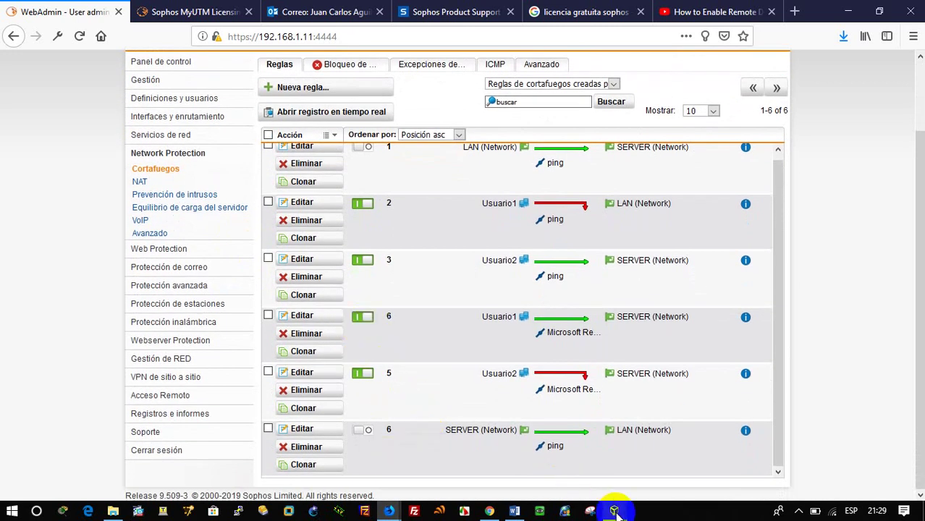
# Step: On W7, launch Remote Desktop Connection and connect to the server with the Administrator credentials
pyautogui.moveTo(613, 511)
pyautogui.click(681, 459)
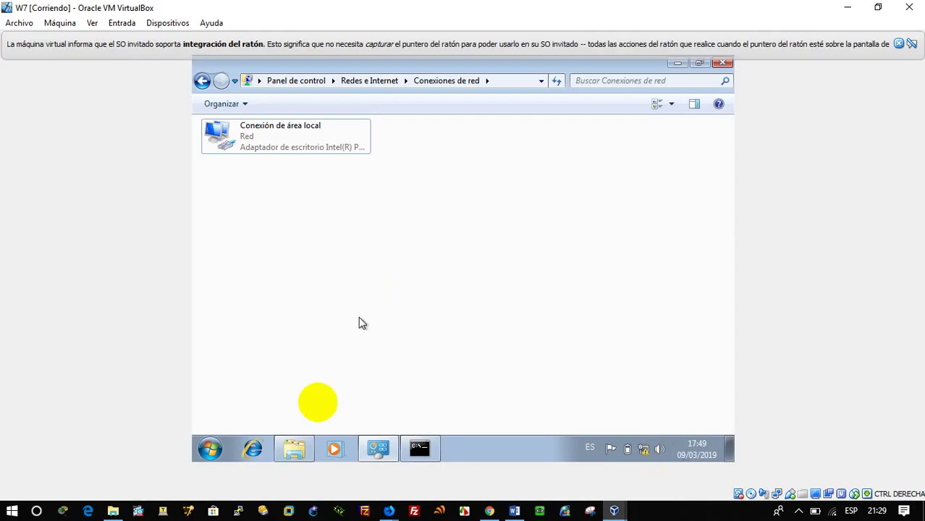
pyautogui.click(211, 450)
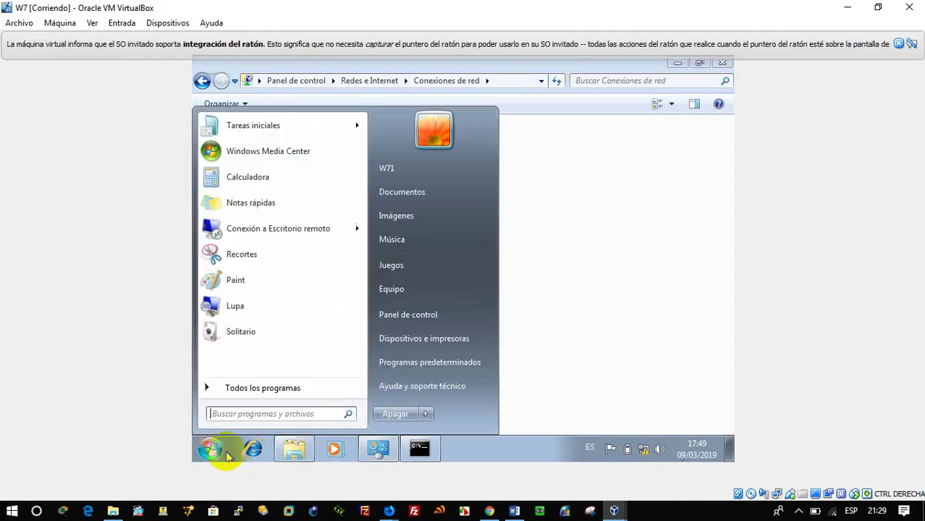
pyautogui.click(317, 228)
pyautogui.click(514, 268)
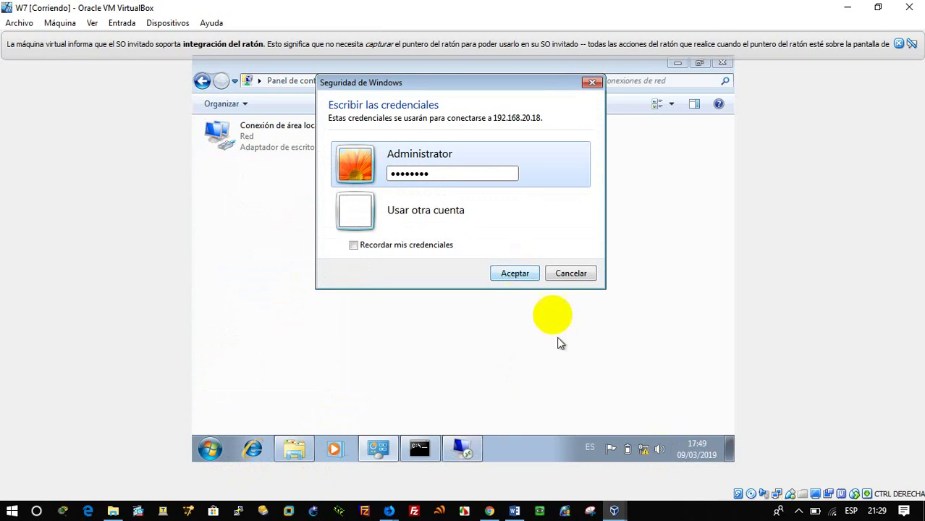
pyautogui.click(529, 274)
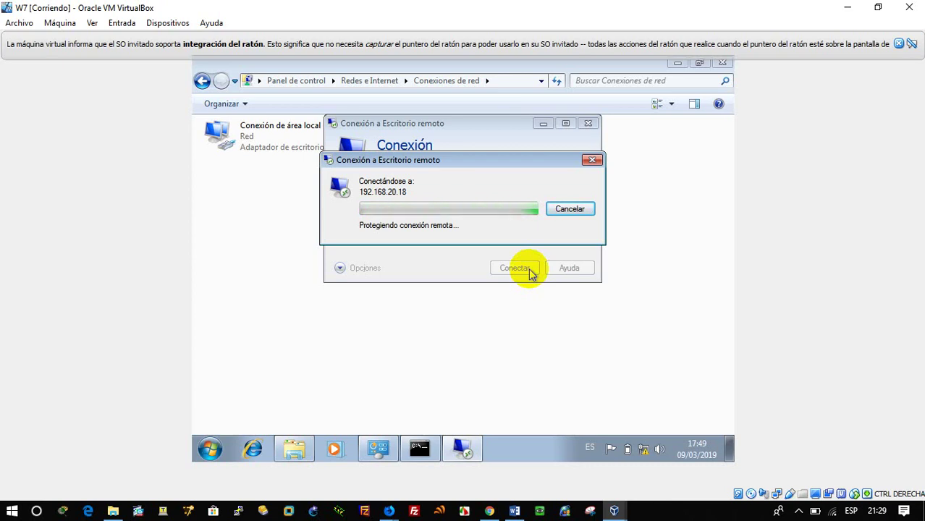
# Step: Accept the certificate warning to open the session to 192.168.20.18
pyautogui.click(614, 511)
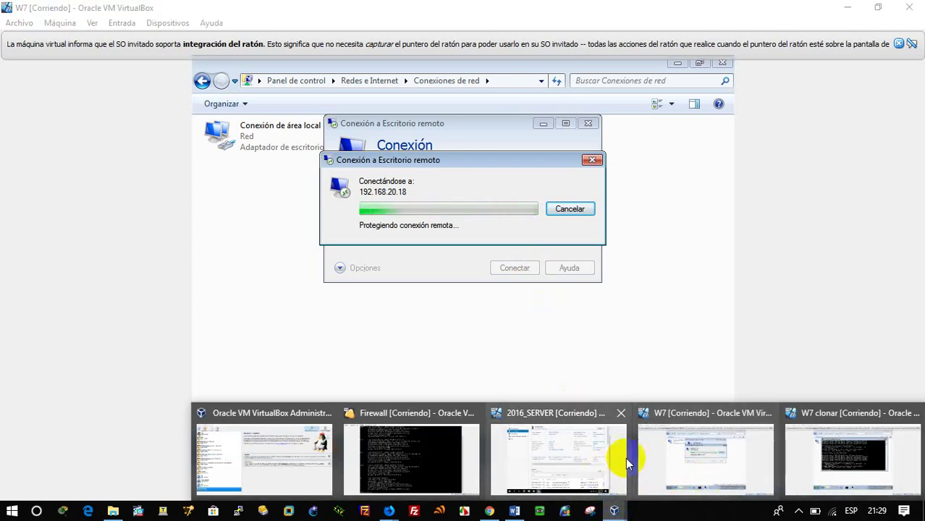
pyautogui.click(574, 424)
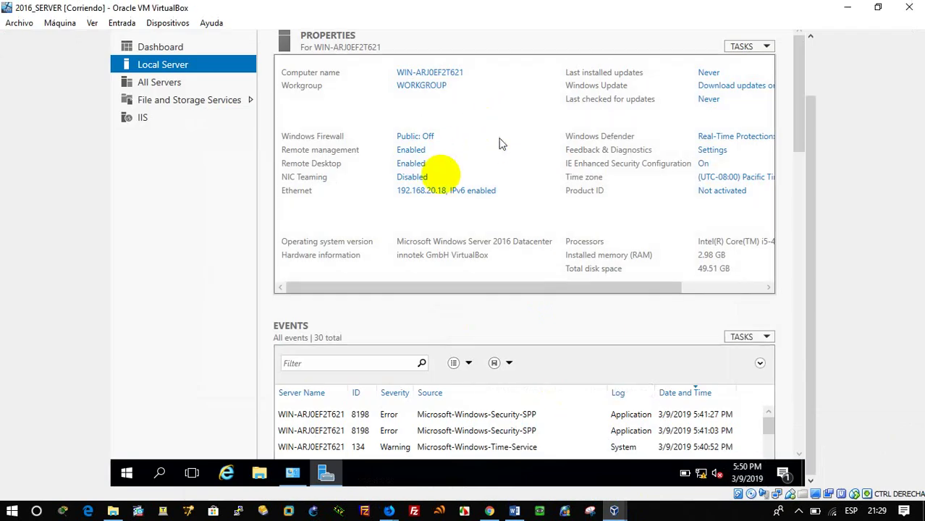
pyautogui.click(847, 8)
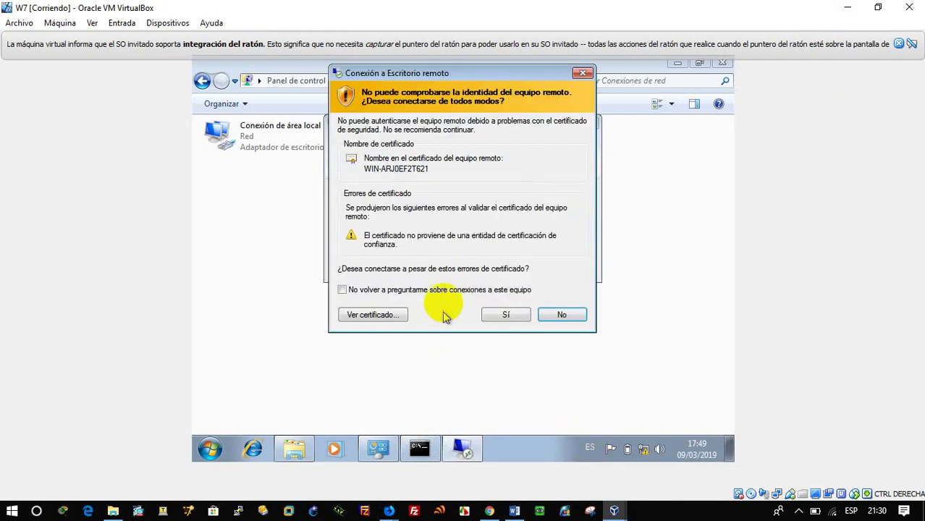
pyautogui.click(506, 315)
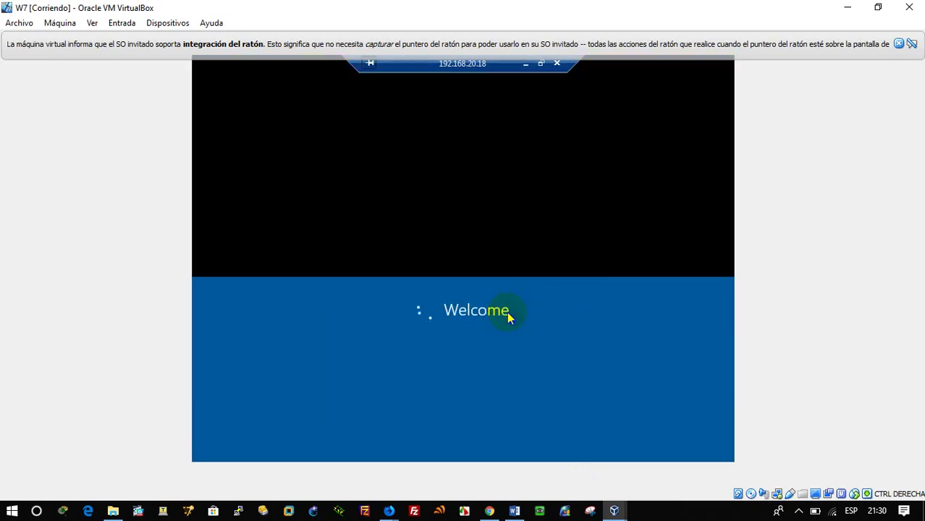
# Step: Dismiss the mouse notice and show All Servers, with 192.168.20.18 listed online
pyautogui.click(898, 44)
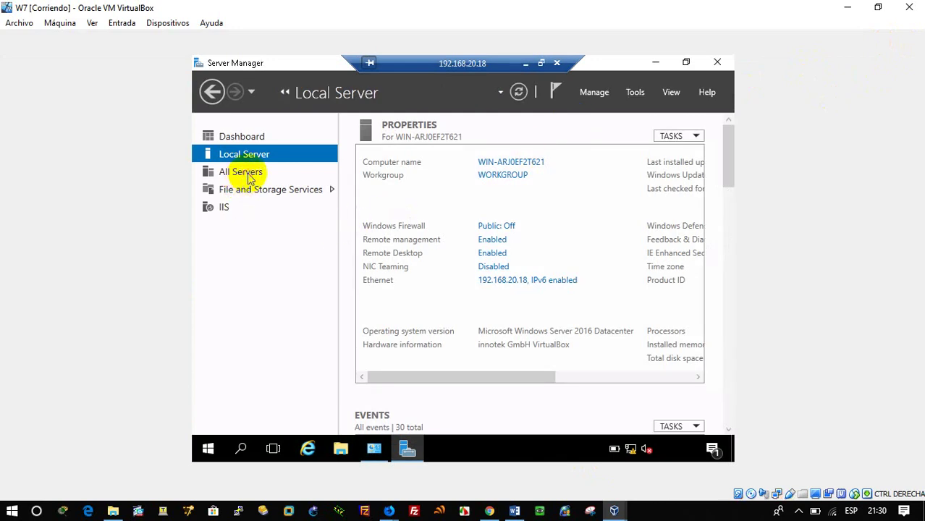
pyautogui.click(249, 177)
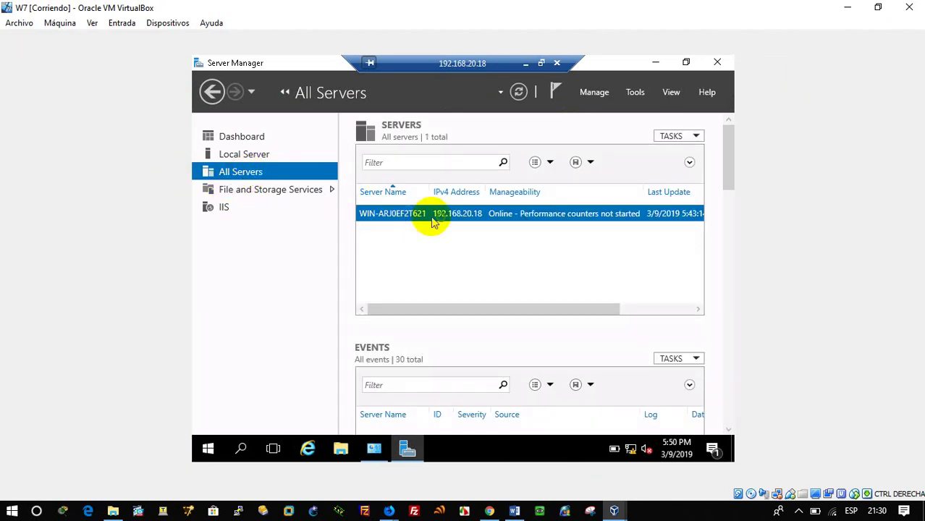
pyautogui.click(433, 222)
pyautogui.rightClick(433, 222)
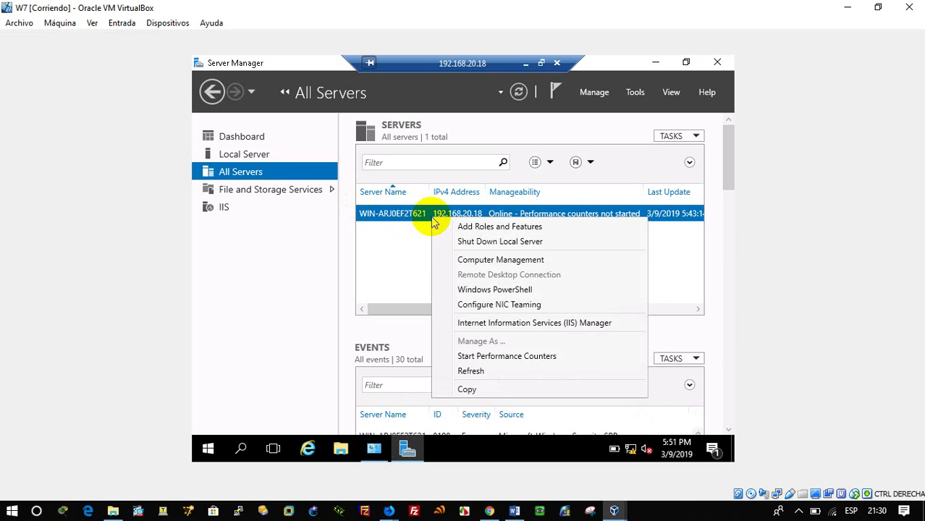
pyautogui.click(470, 226)
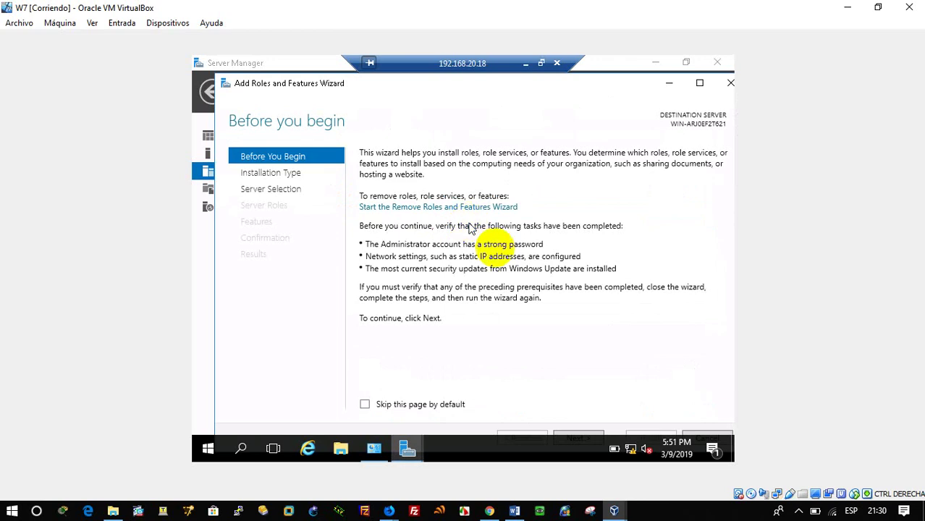
pyautogui.click(728, 82)
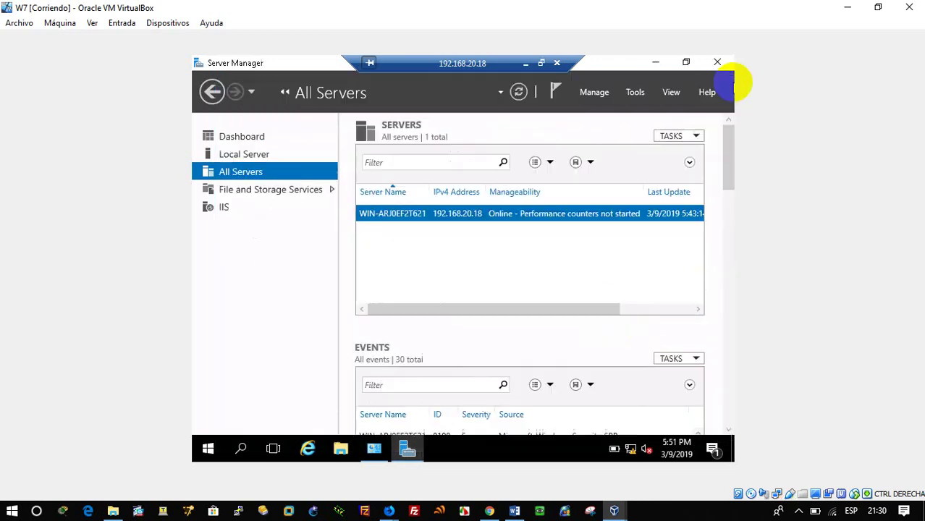
# Step: Open Internet Explorer on the server and load the IIS default page at 127.0.0.1
pyautogui.click(308, 449)
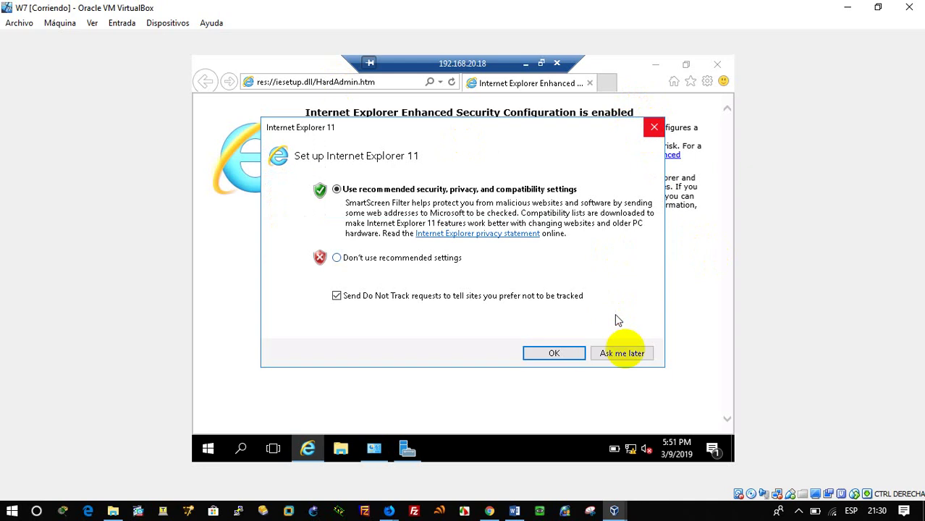
pyautogui.click(628, 353)
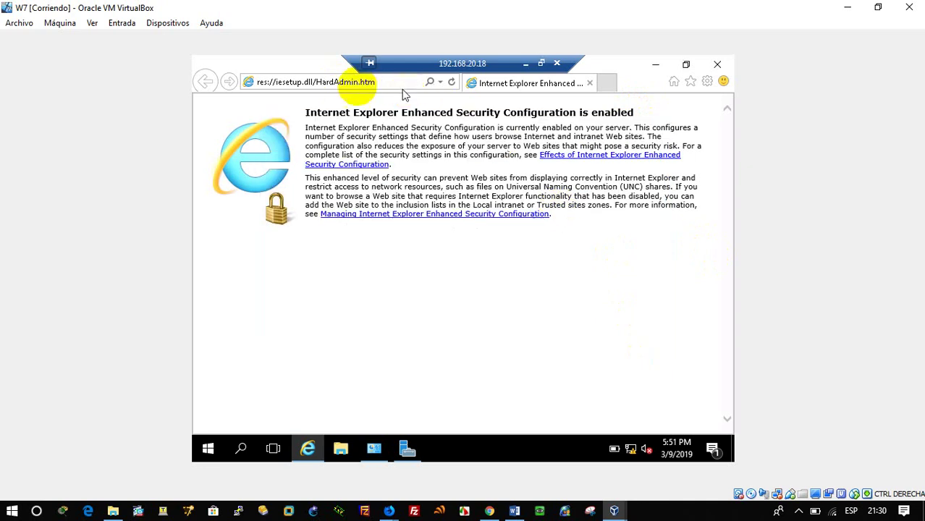
pyautogui.click(359, 85)
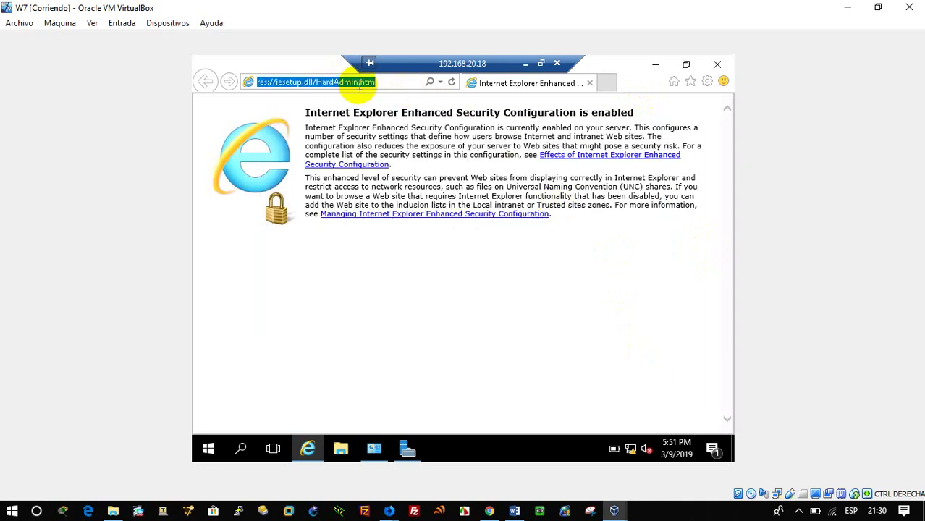
pyautogui.write('127.0.0.1')
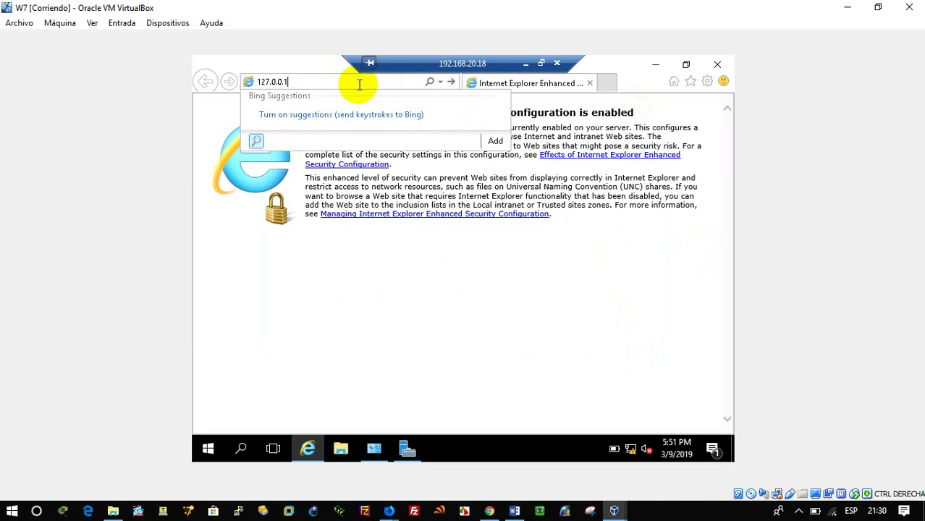
pyautogui.press('Return')
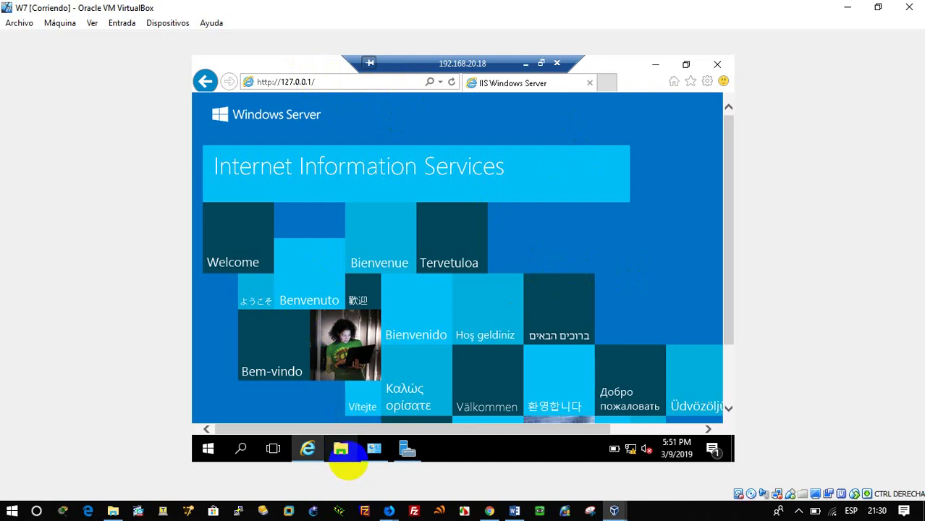
pyautogui.click(341, 450)
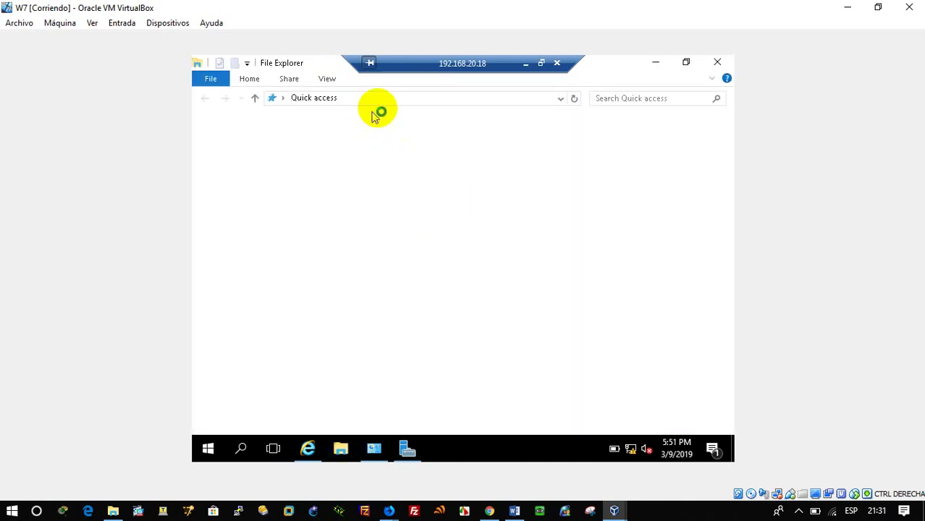
# Step: Browse to ftp://127.0.0.1 in File Explorer, retrying and dismissing the connection errors
pyautogui.click(377, 100)
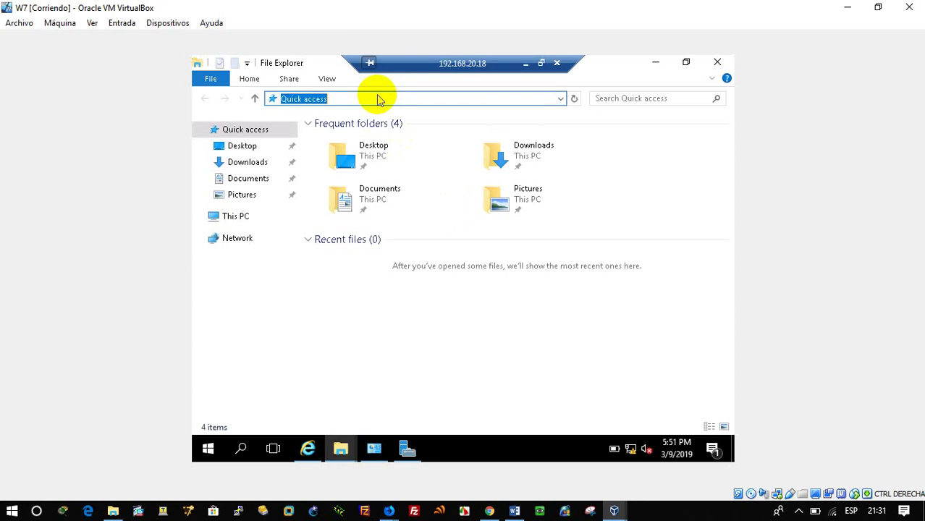
pyautogui.write('ftp://127.0.0.1')
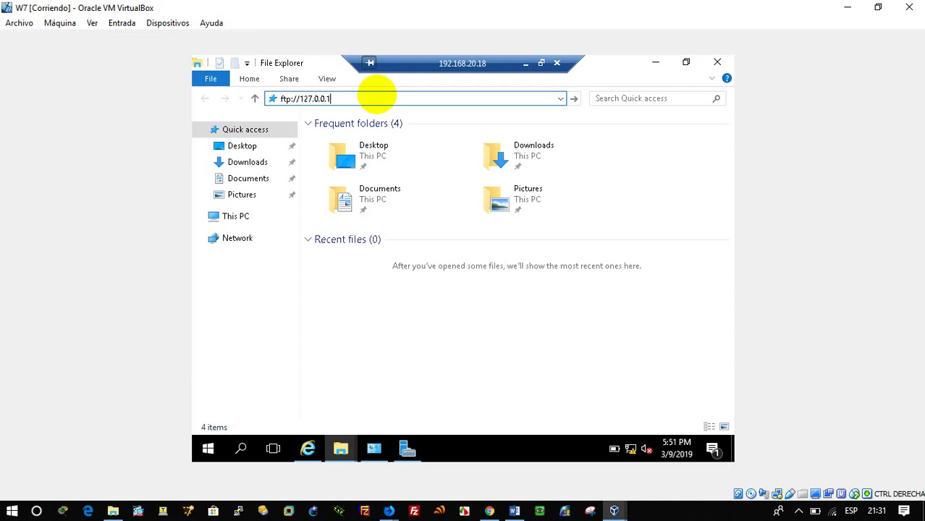
pyautogui.click(376, 95)
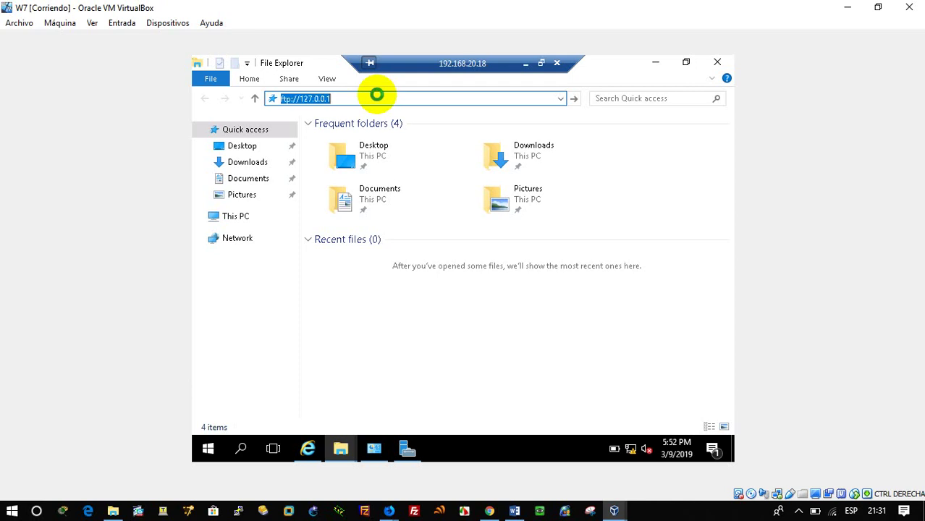
pyautogui.press('Return')
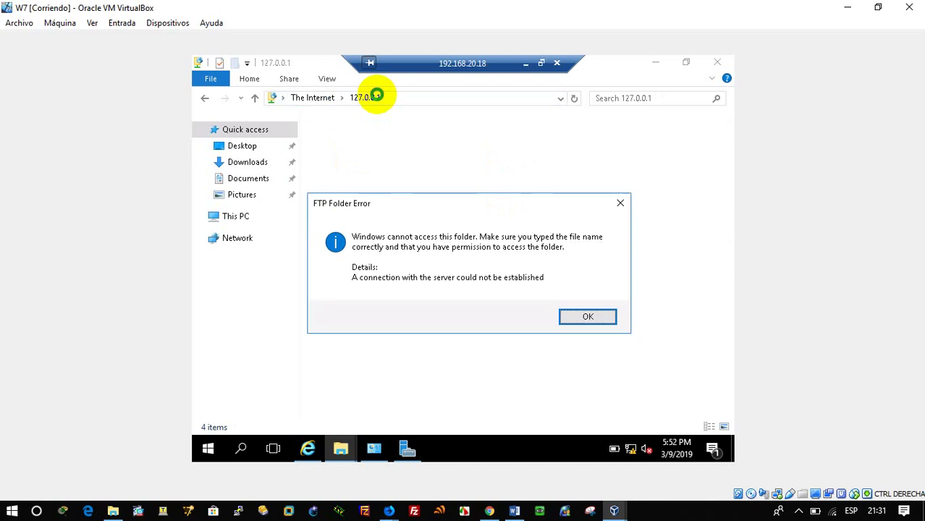
pyautogui.click(593, 316)
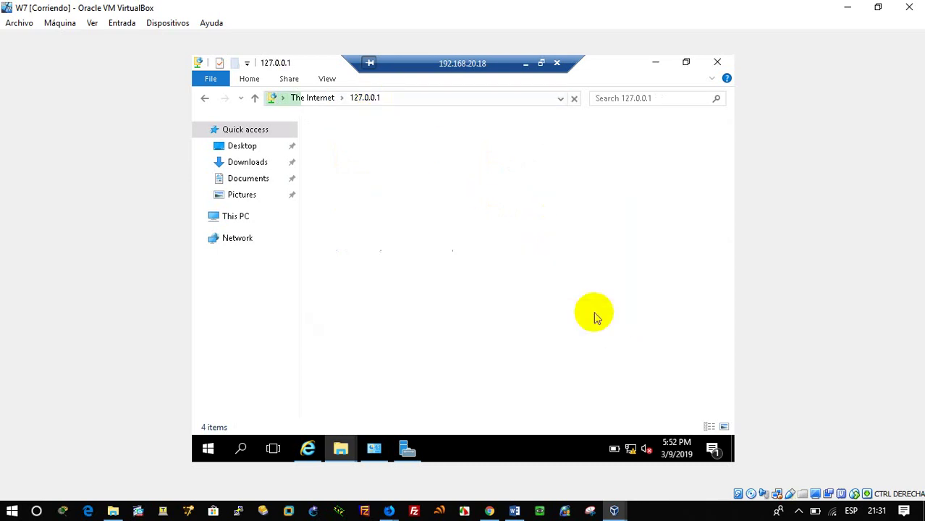
pyautogui.click(422, 99)
pyautogui.press('Return')
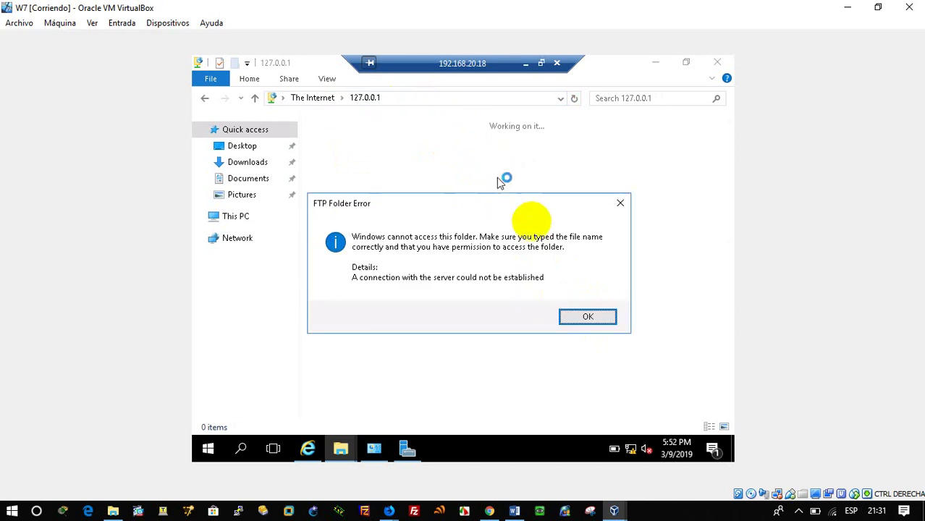
pyautogui.click(588, 317)
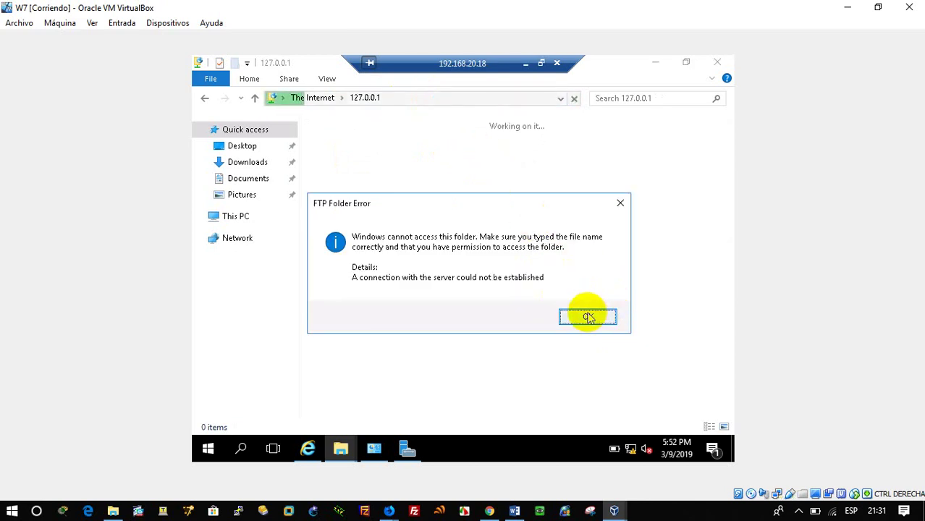
pyautogui.click(587, 317)
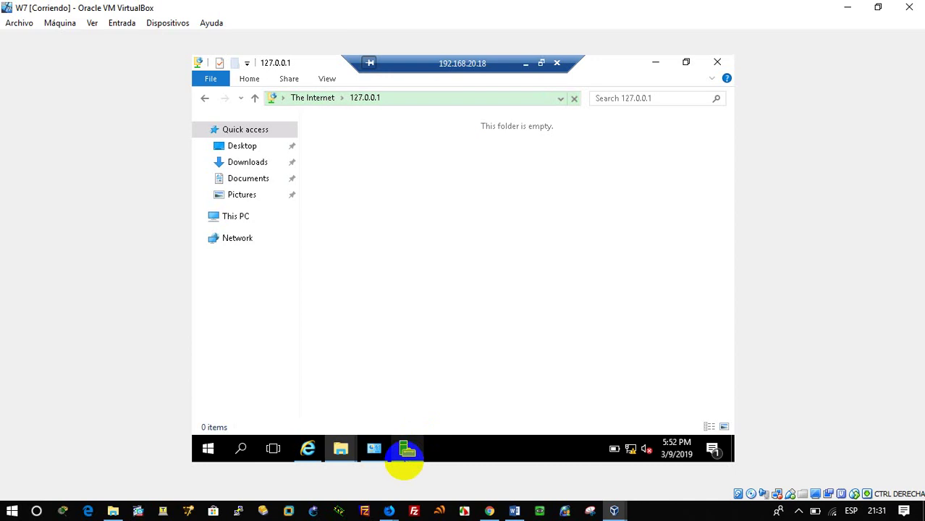
# Step: Open IIS Manager from Server Manager's Tools menu
pyautogui.click(413, 382)
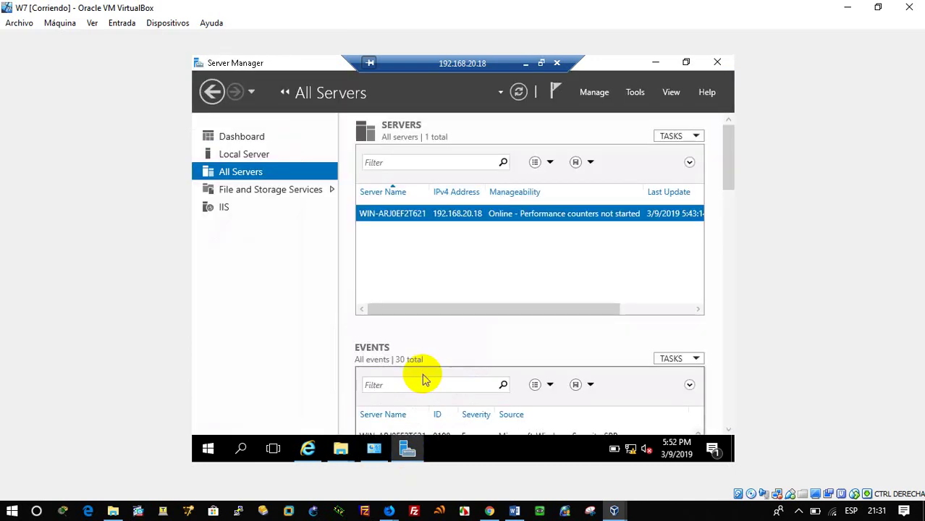
pyautogui.rightClick(376, 219)
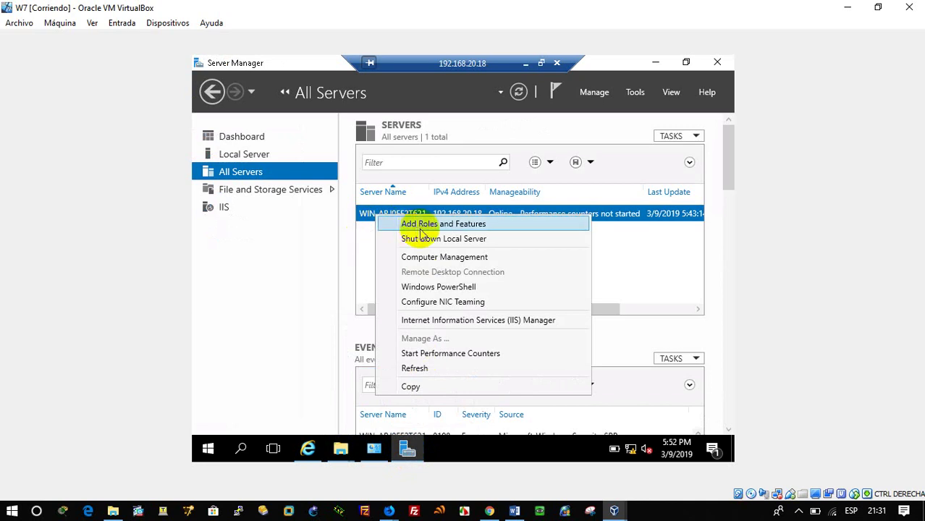
pyautogui.click(634, 97)
pyautogui.click(634, 98)
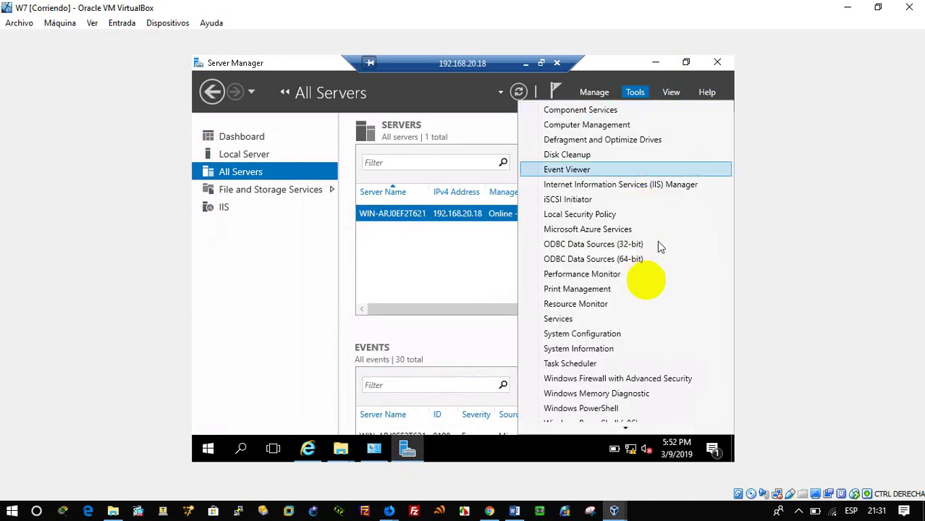
pyautogui.scroll(-1, 629, 376)
pyautogui.scroll(1, 633, 382)
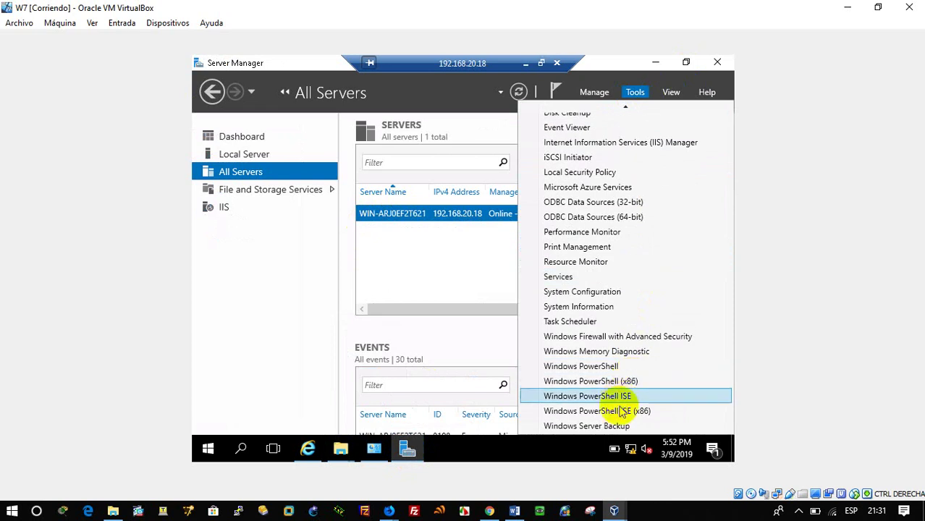
pyautogui.click(638, 142)
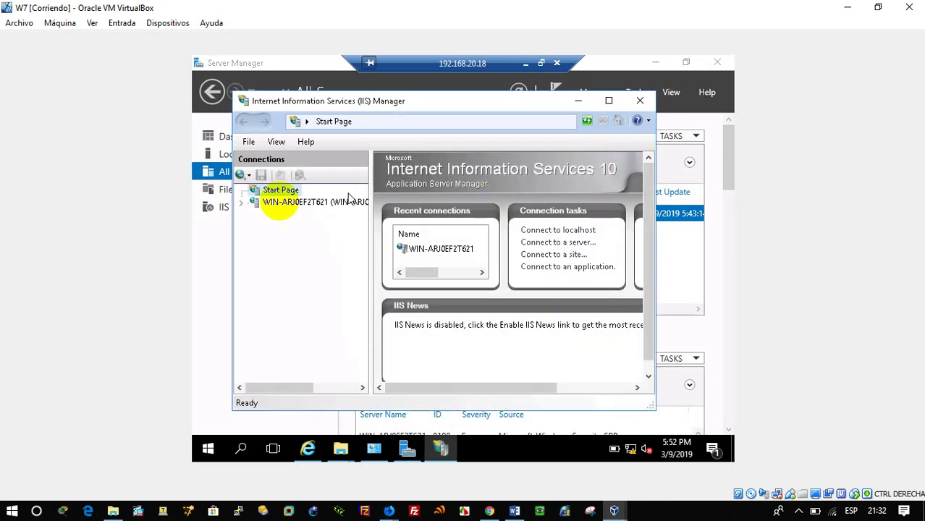
# Step: Expand the server node, select Sites and start the Add FTP Site wizard
pyautogui.click(241, 204)
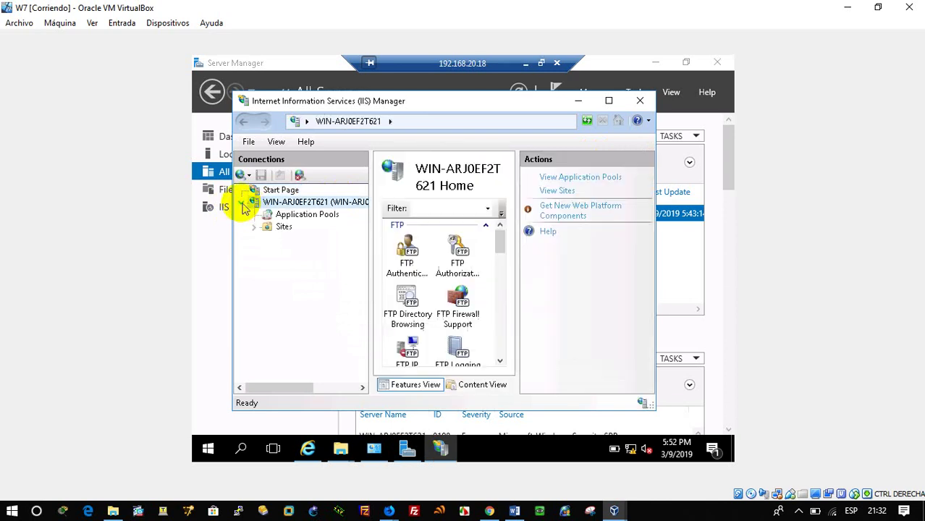
pyautogui.click(266, 229)
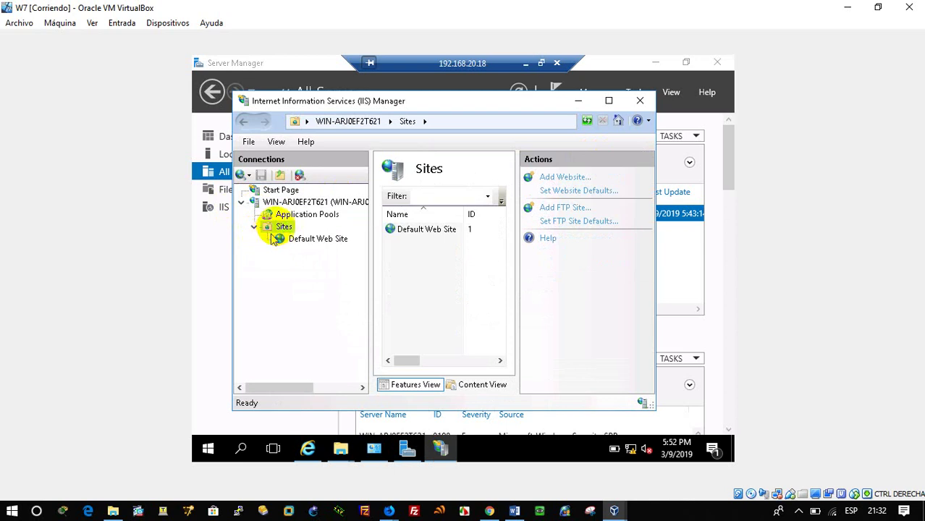
pyautogui.rightClick(281, 230)
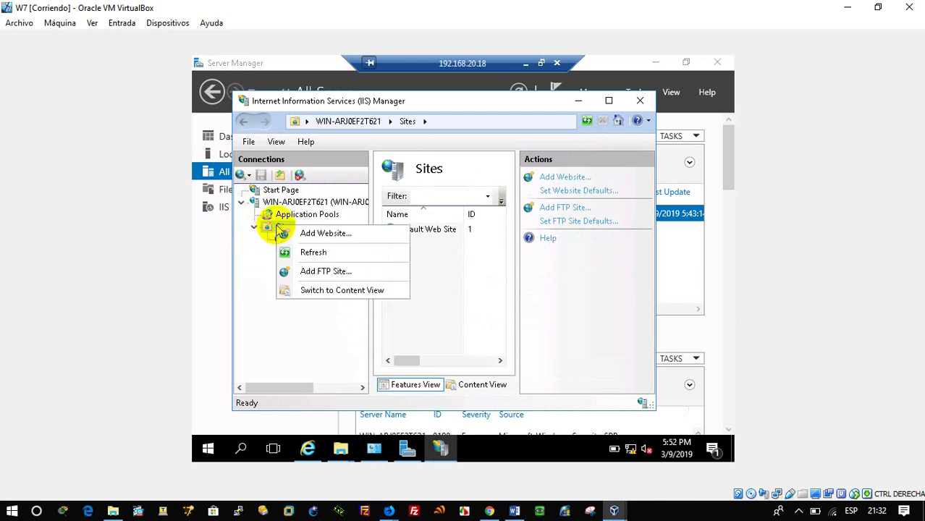
pyautogui.click(323, 278)
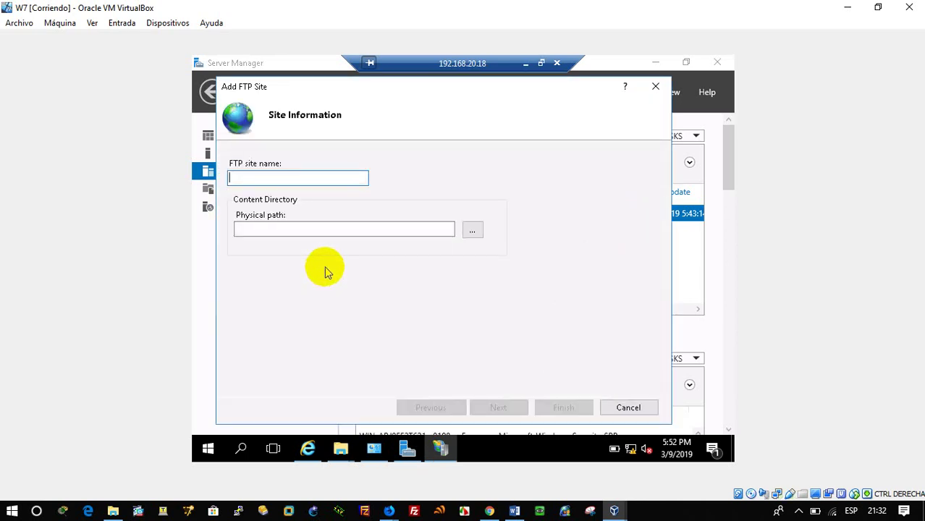
# Step: Enter AbaddonSV as the FTP site name and browse to C:\inetpub\ftproot for its physical path
pyautogui.write('AbaddonSV')
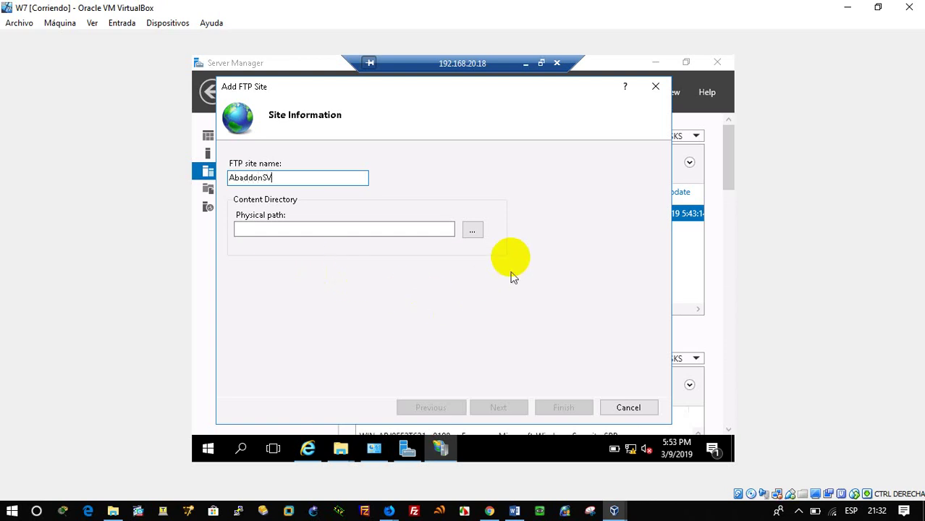
pyautogui.click(468, 233)
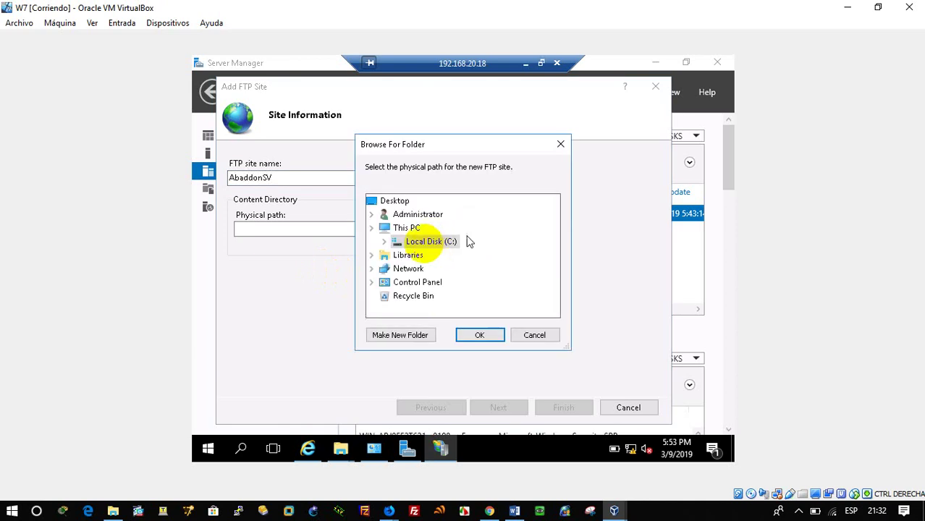
pyautogui.scroll(-2, 553, 243)
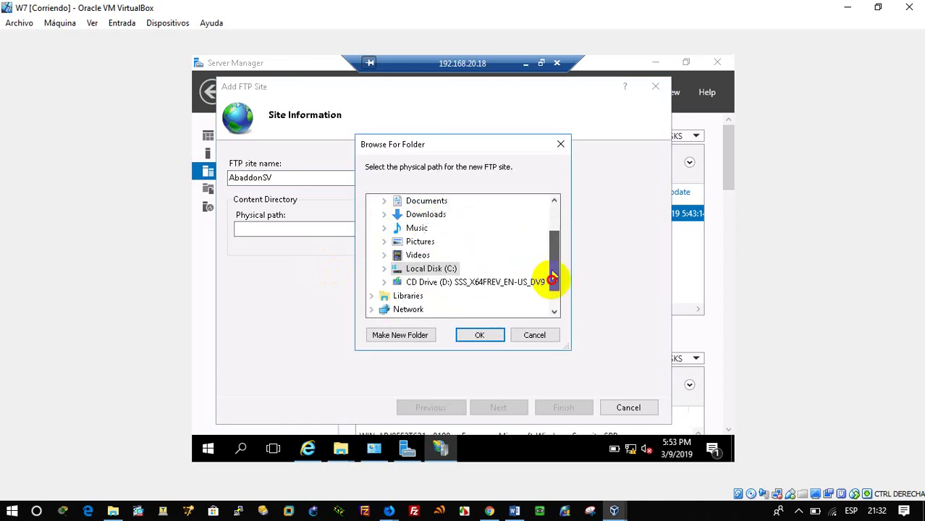
pyautogui.click(384, 241)
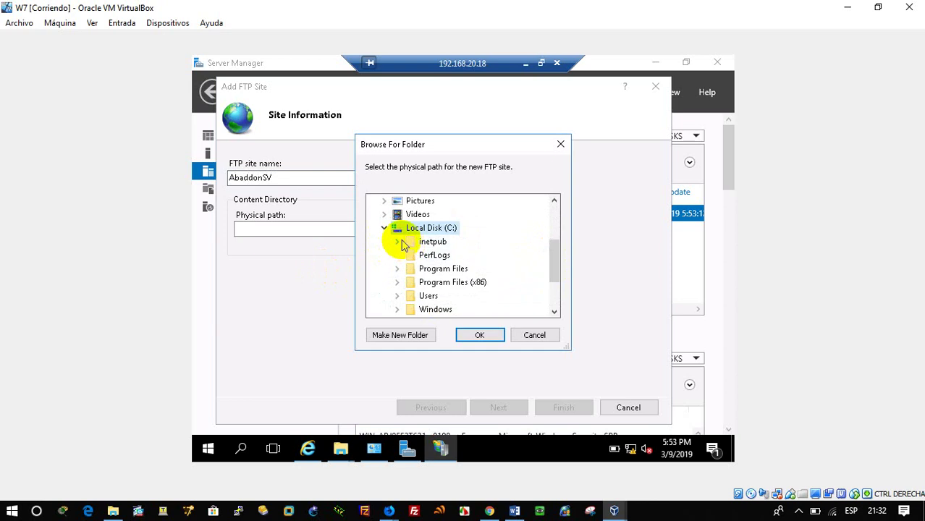
pyautogui.click(398, 241)
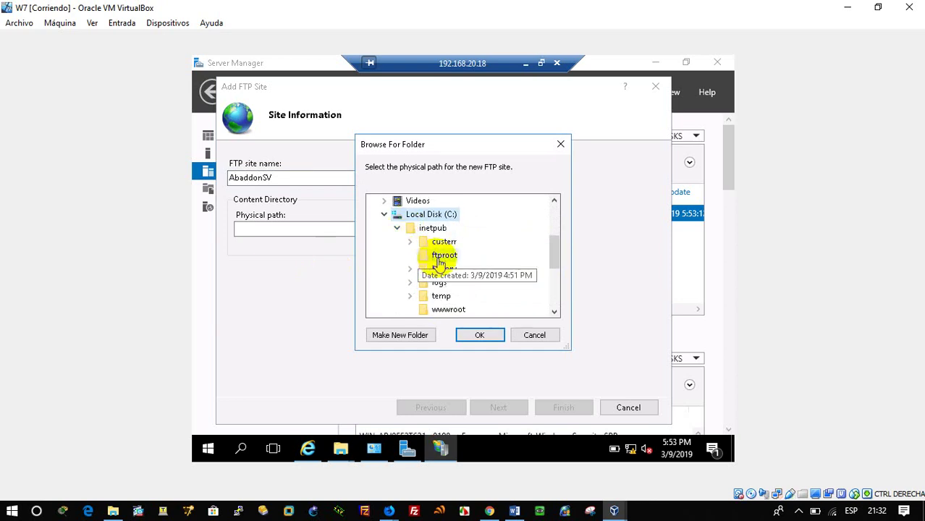
pyautogui.click(443, 254)
pyautogui.click(477, 334)
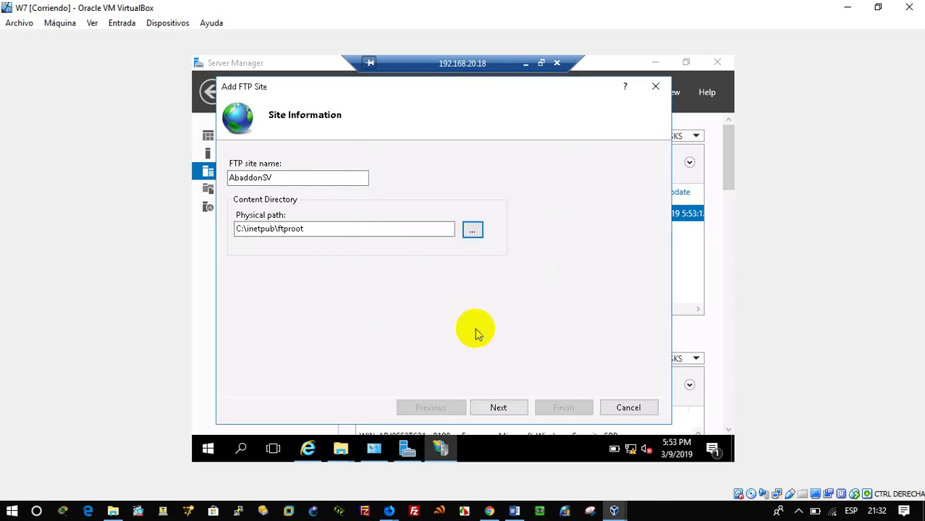
pyautogui.click(498, 407)
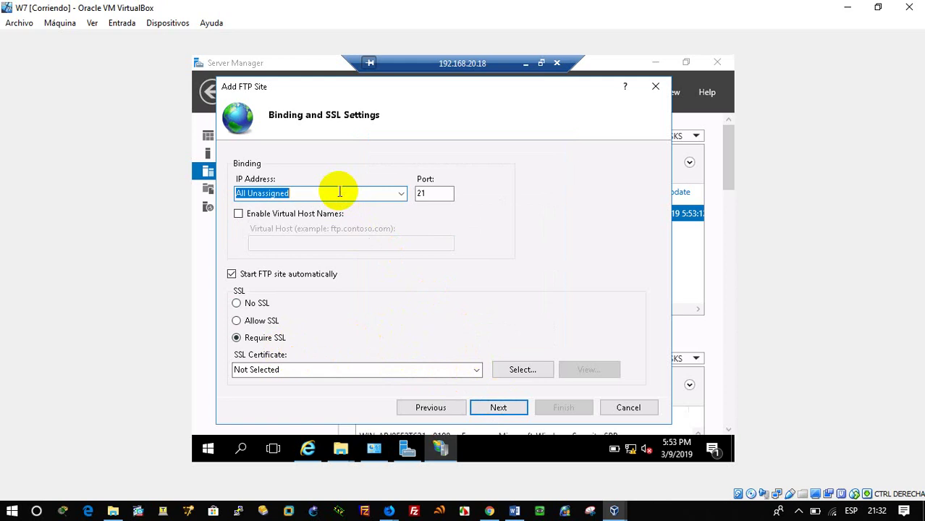
# Step: Bind the site to IP 192.168.20.18 on port 21 with No SSL
pyautogui.write('192.168.20.18')
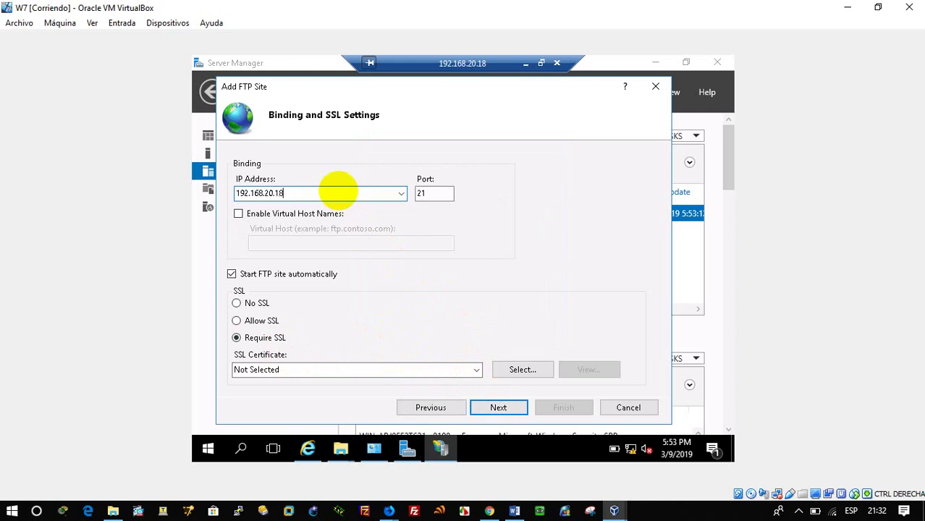
pyautogui.click(499, 408)
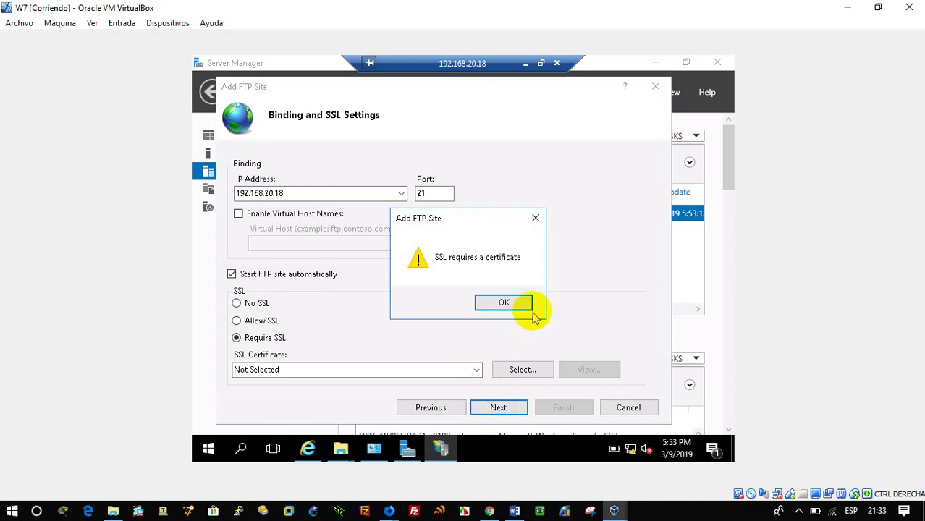
pyautogui.click(526, 302)
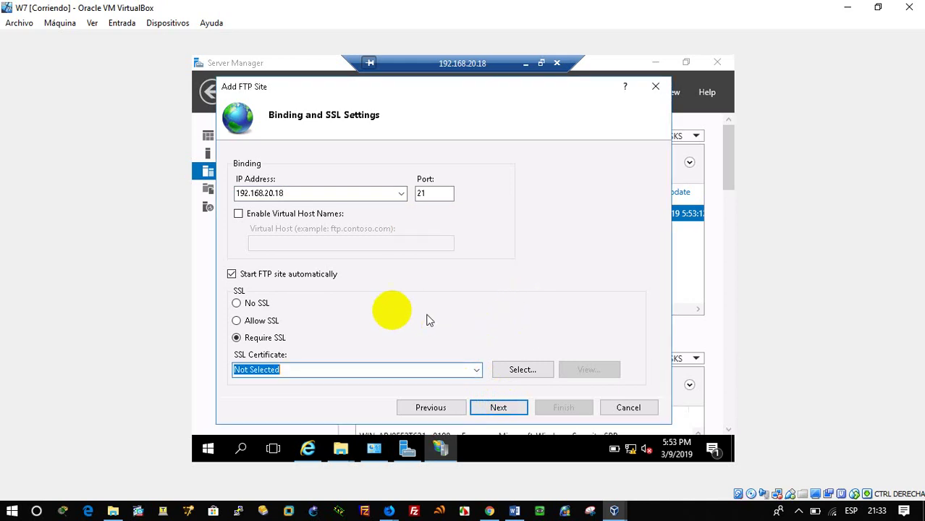
pyautogui.click(239, 303)
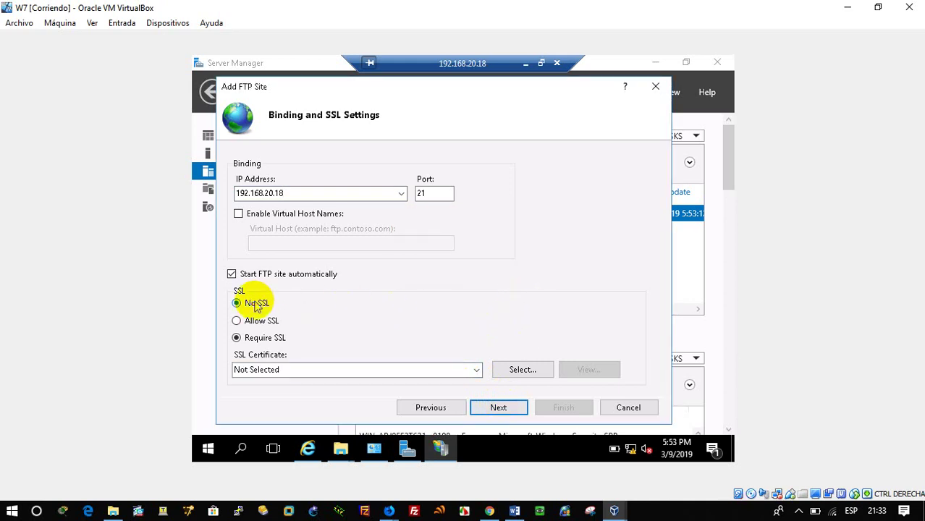
pyautogui.click(509, 408)
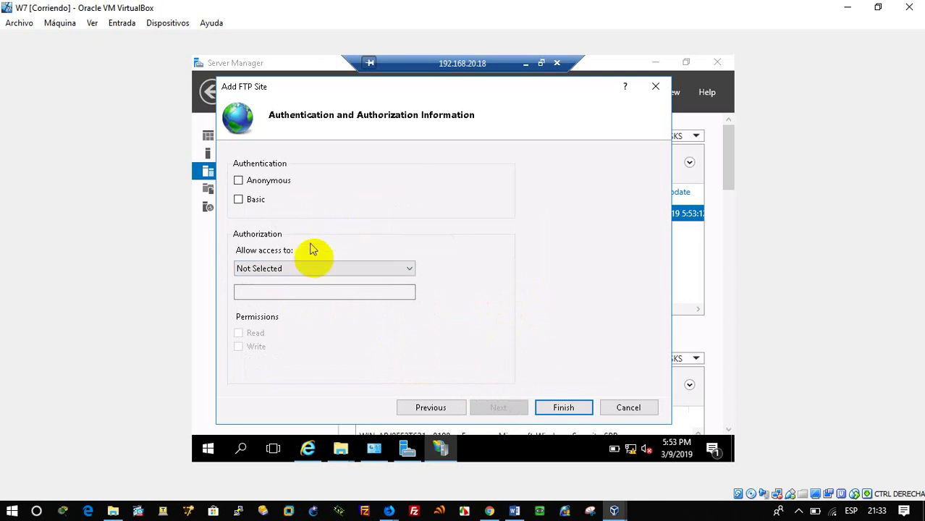
# Step: Allow All users Read and Write access and finish creating the site
pyautogui.click(325, 269)
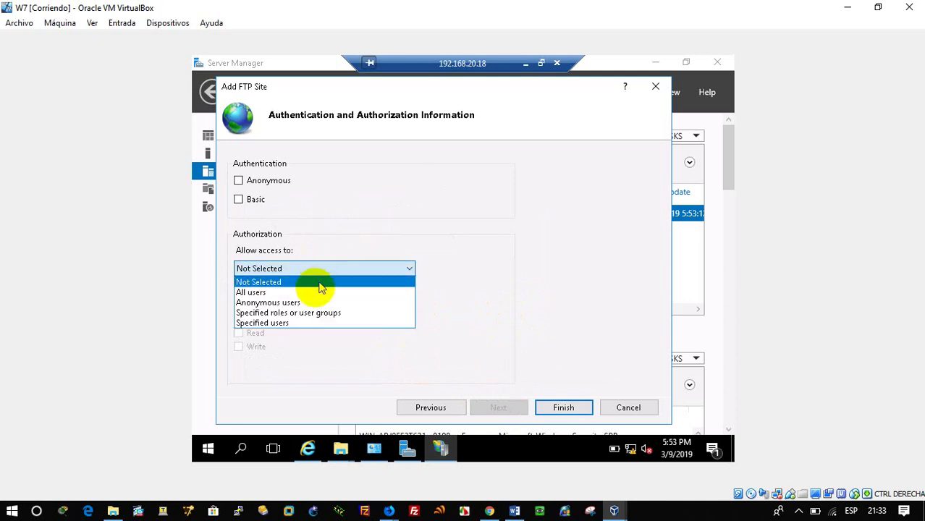
pyautogui.click(313, 294)
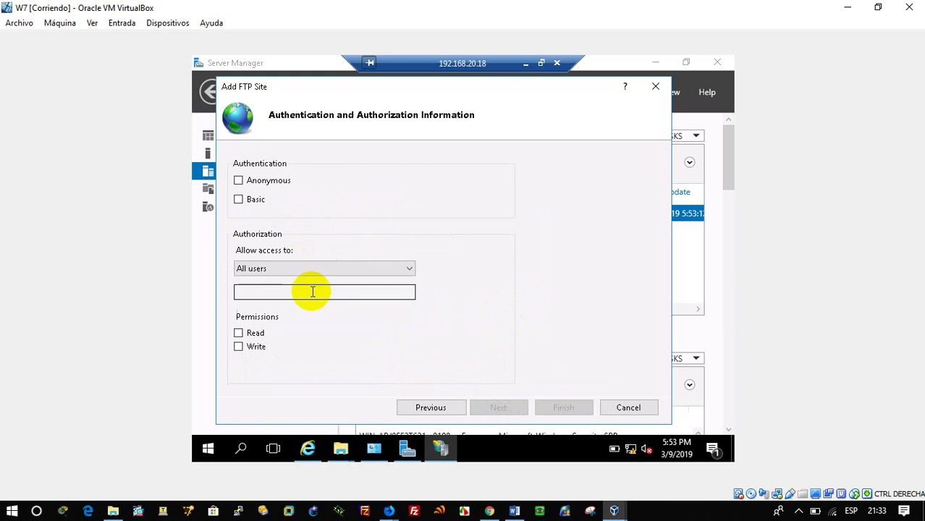
pyautogui.click(313, 292)
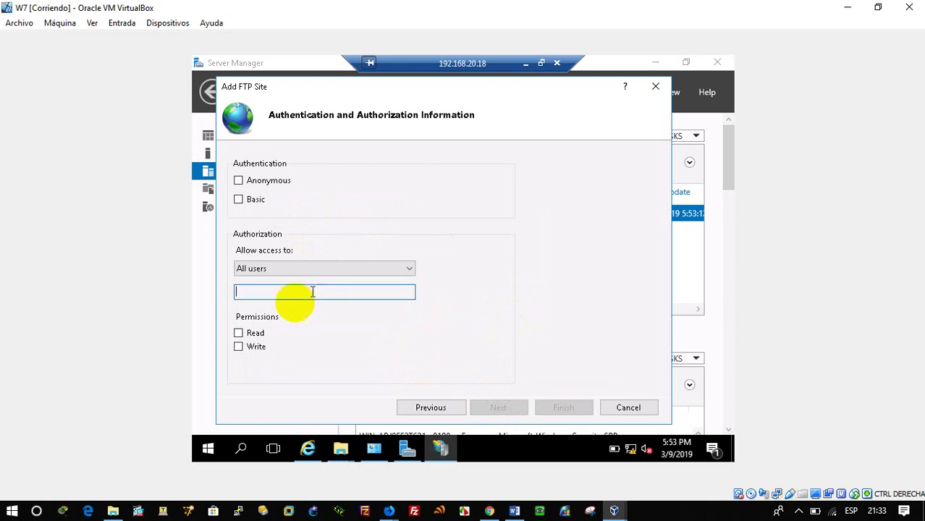
pyautogui.click(246, 333)
pyautogui.click(255, 347)
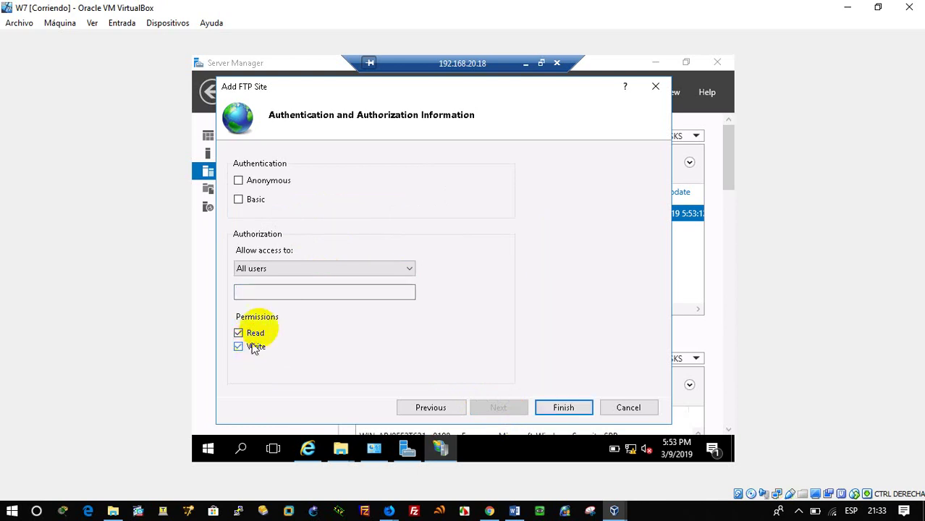
pyautogui.click(276, 291)
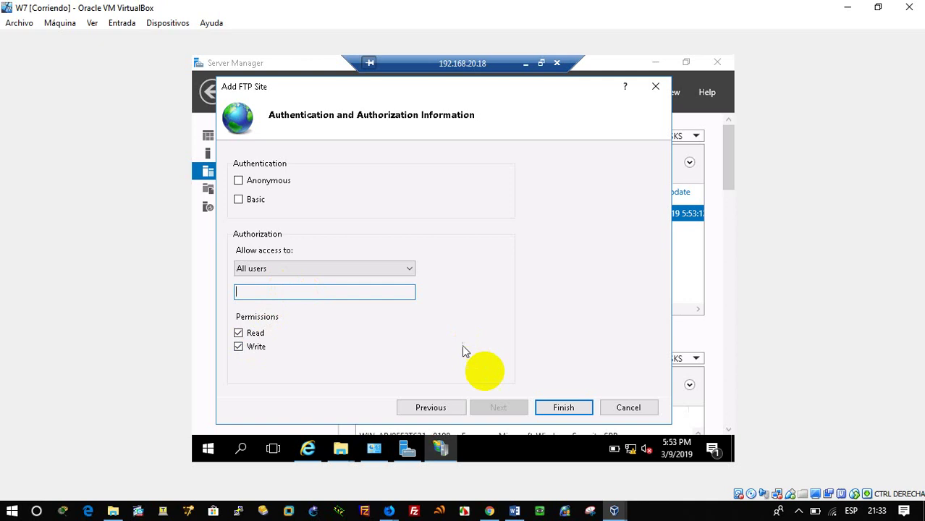
pyautogui.click(561, 408)
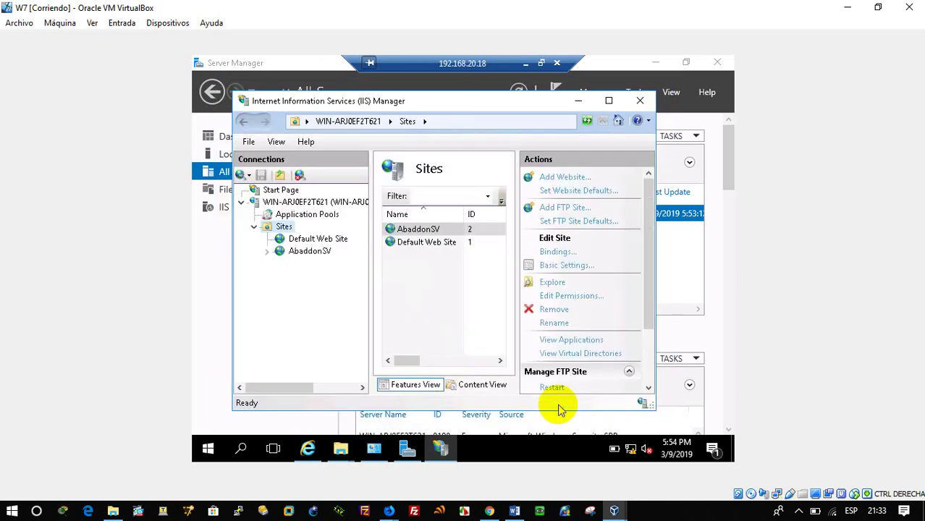
# Step: Switch to the 127.0.0.1 Explorer window and reload ftp://127.0.0.1/, dismissing the FTP folder error
pyautogui.click(338, 449)
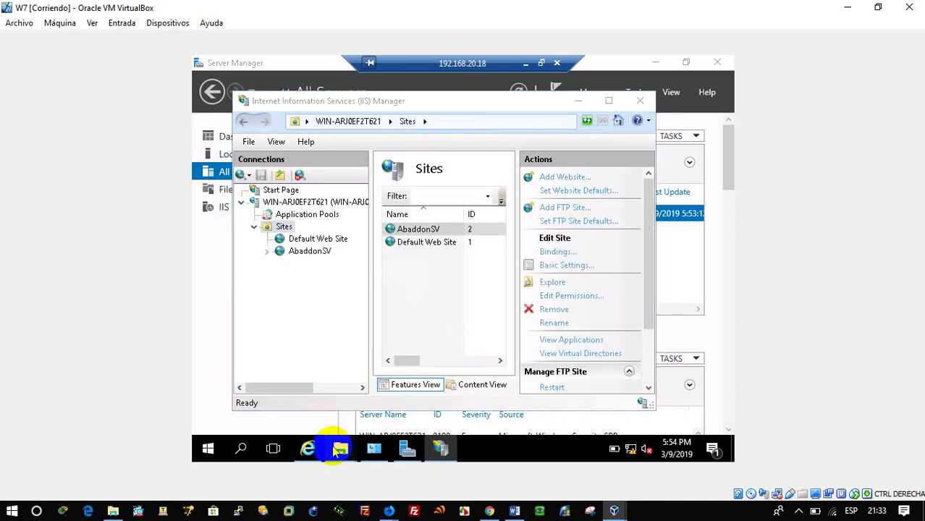
pyautogui.click(414, 374)
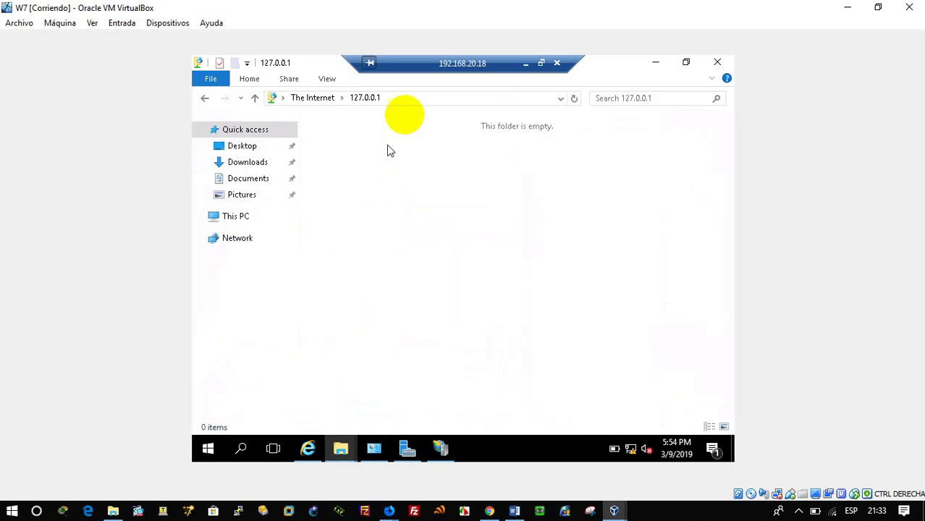
pyautogui.click(416, 99)
pyautogui.press('Return')
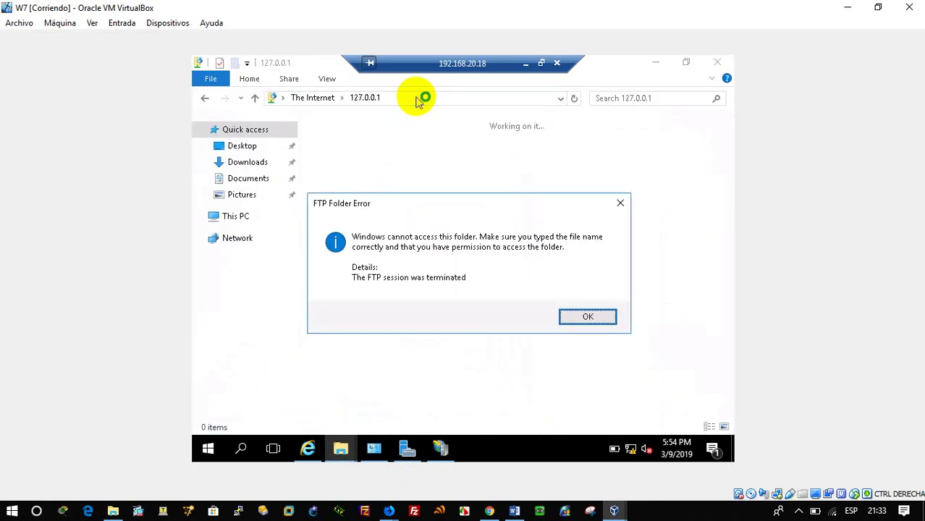
pyautogui.click(586, 316)
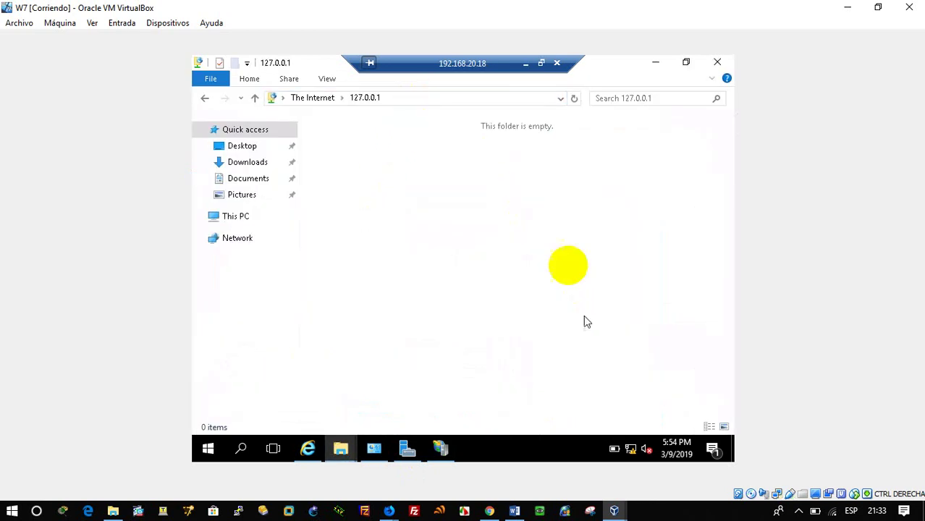
pyautogui.click(479, 94)
pyautogui.press('Return')
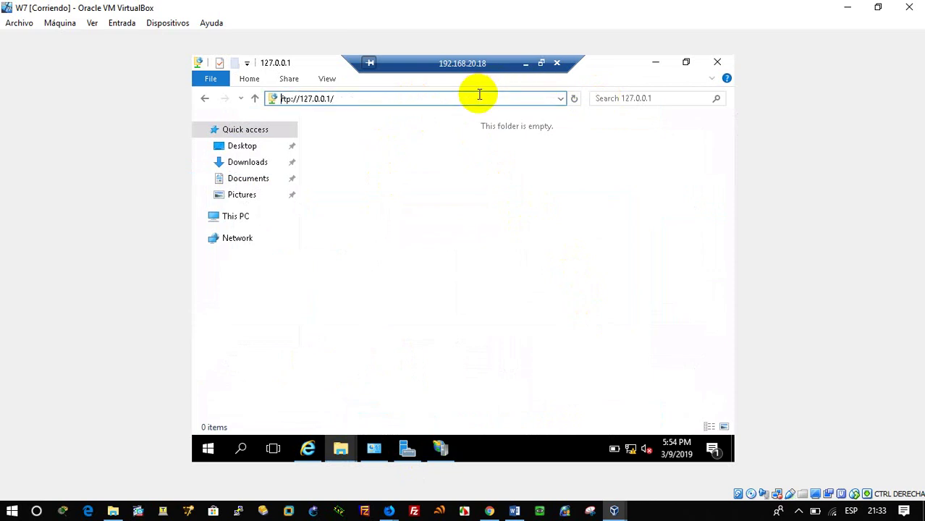
pyautogui.press('Return')
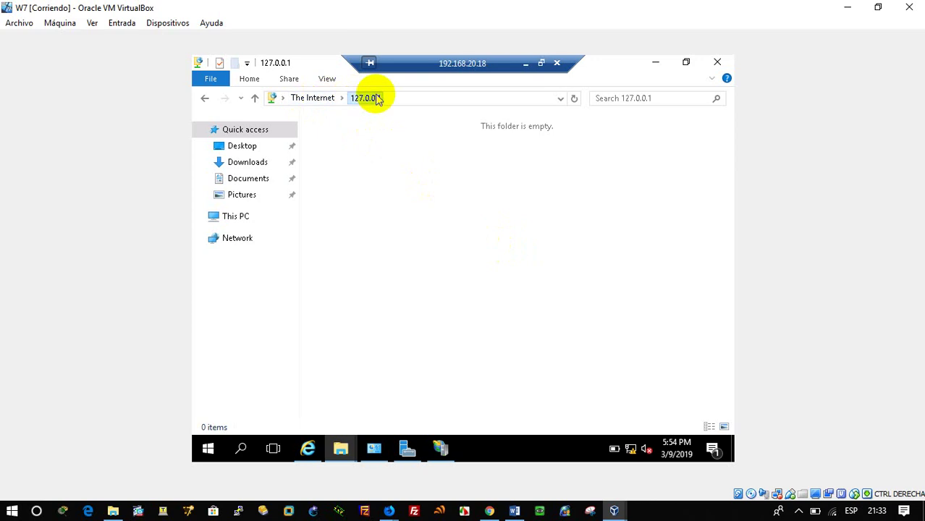
# Step: In Internet Explorer, load ftp://127.0.0.1 in a new tab, dismissing the security warnings
pyautogui.click(309, 449)
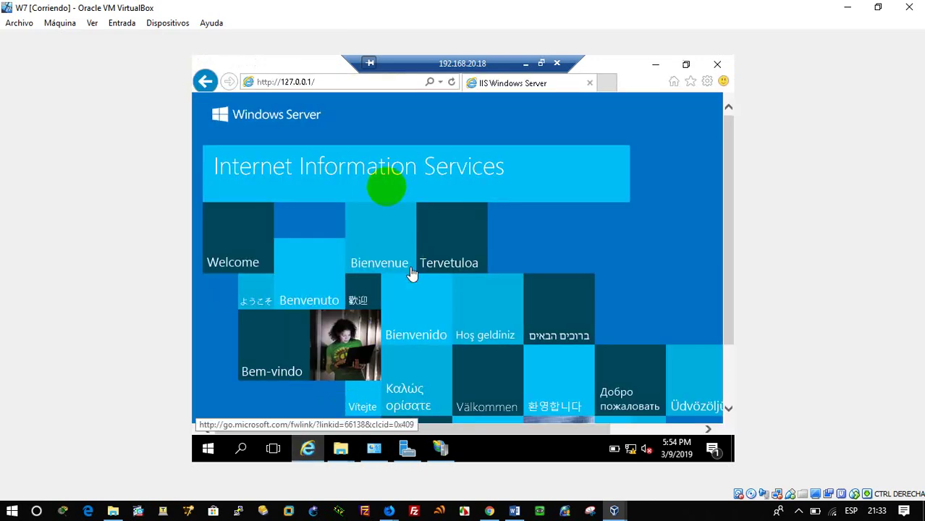
pyautogui.click(605, 84)
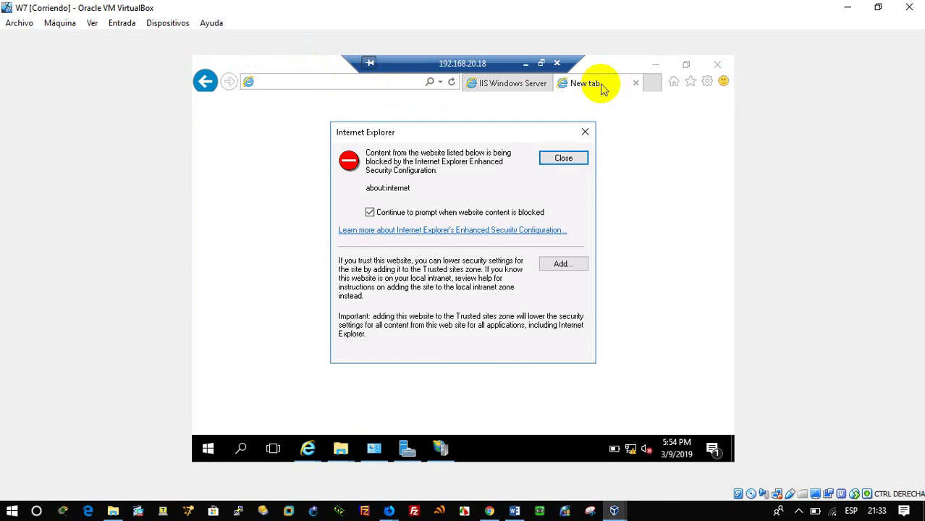
pyautogui.click(563, 158)
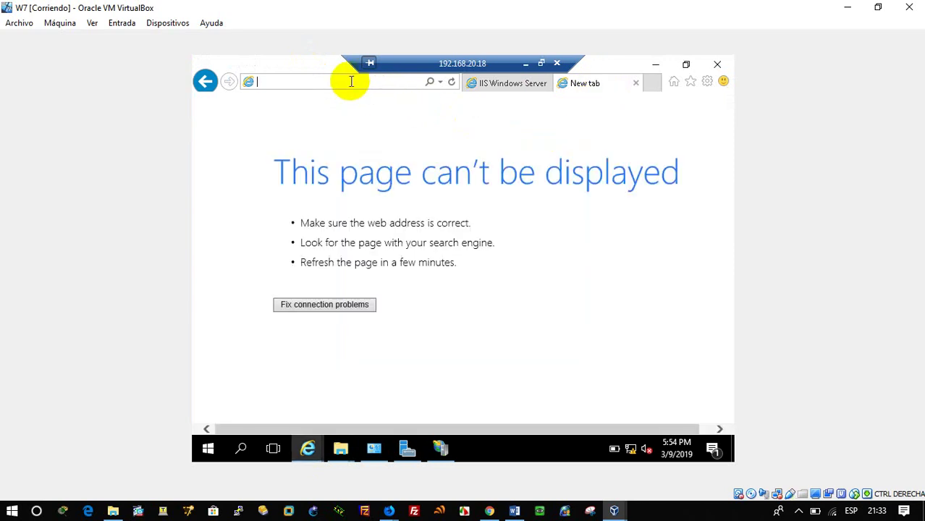
pyautogui.write('ftp://127.')
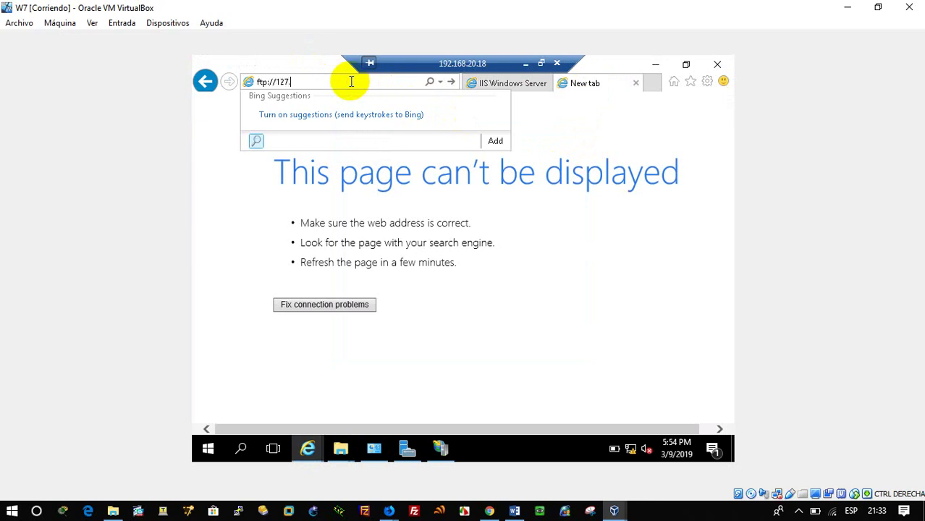
pyautogui.write('0.0.1')
pyautogui.press('Return')
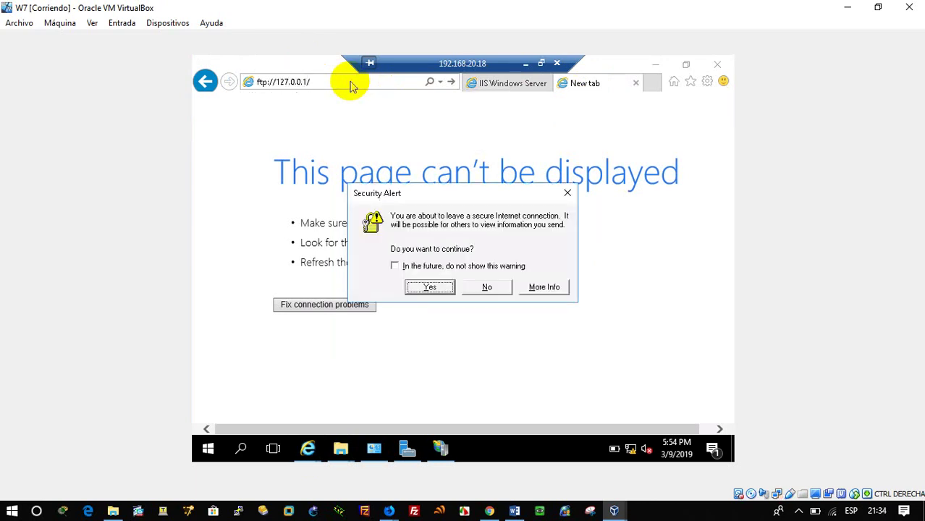
pyautogui.press('Return')
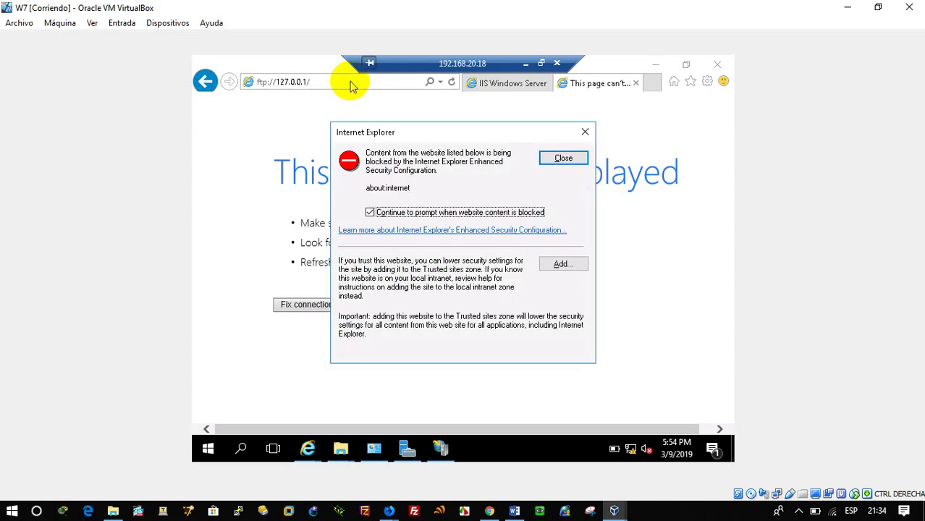
pyautogui.click(553, 157)
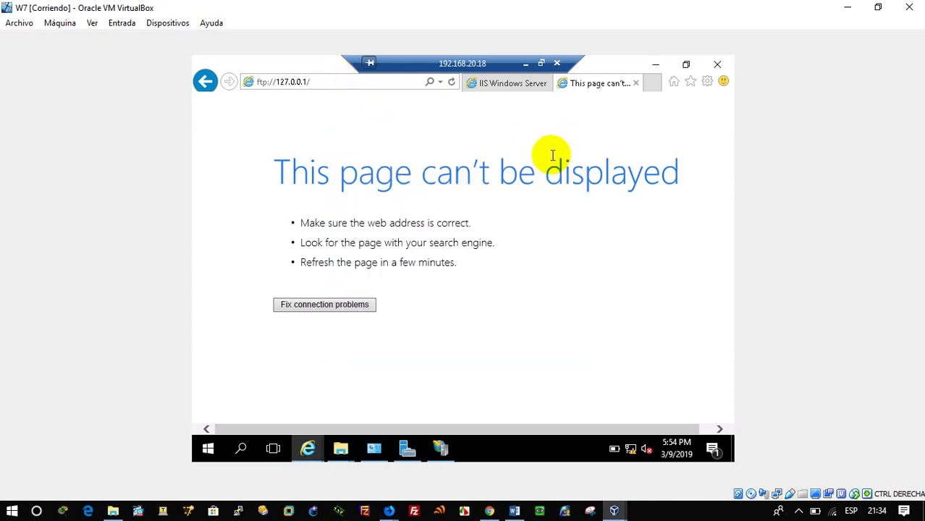
pyautogui.click(345, 84)
pyautogui.press('Return')
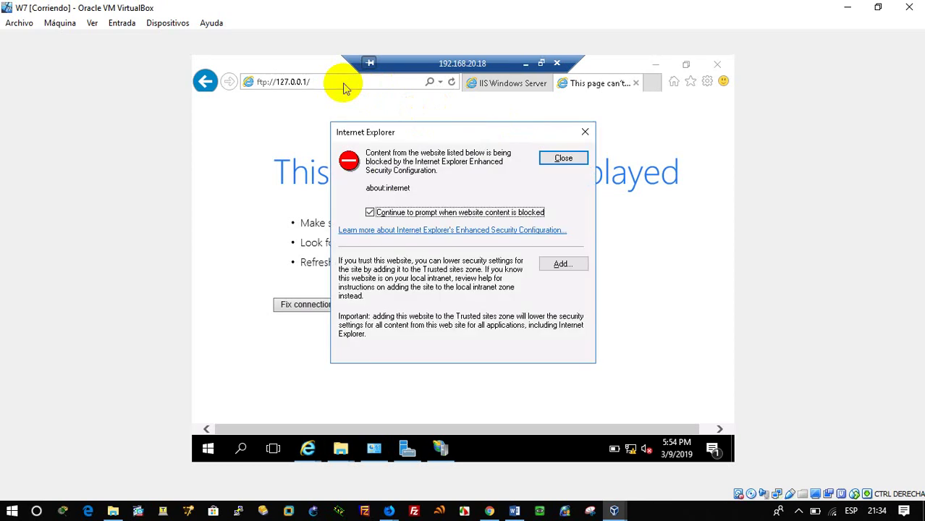
# Step: Add about:internet to the Trusted sites zone
pyautogui.click(563, 264)
pyautogui.click(557, 233)
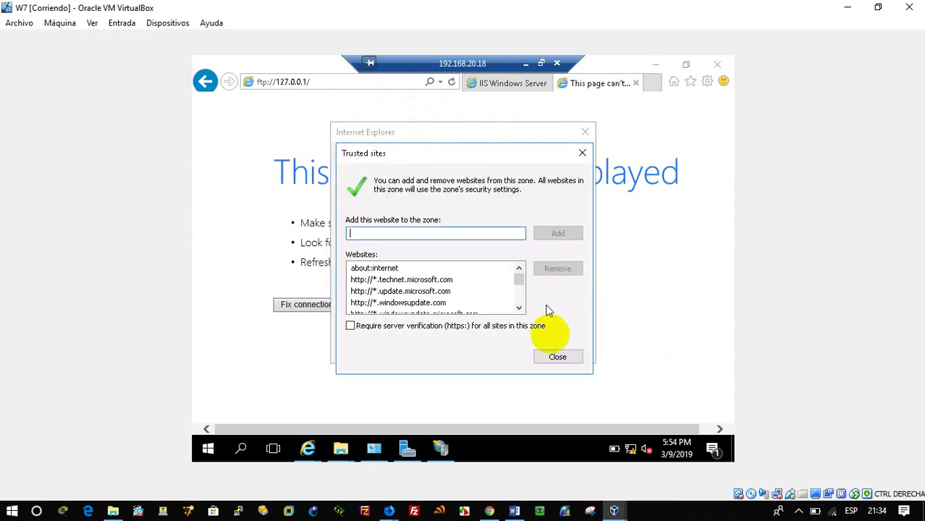
pyautogui.click(554, 352)
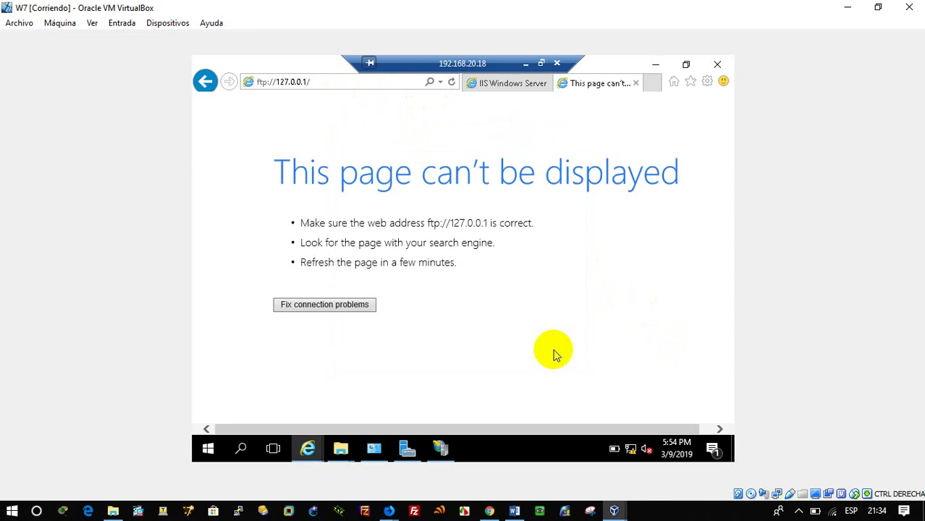
# Step: Review AbaddonSV's Advanced Settings (192.168.20.18:21, C:\inetpub\ftproot) and cancel without changes
pyautogui.click(438, 450)
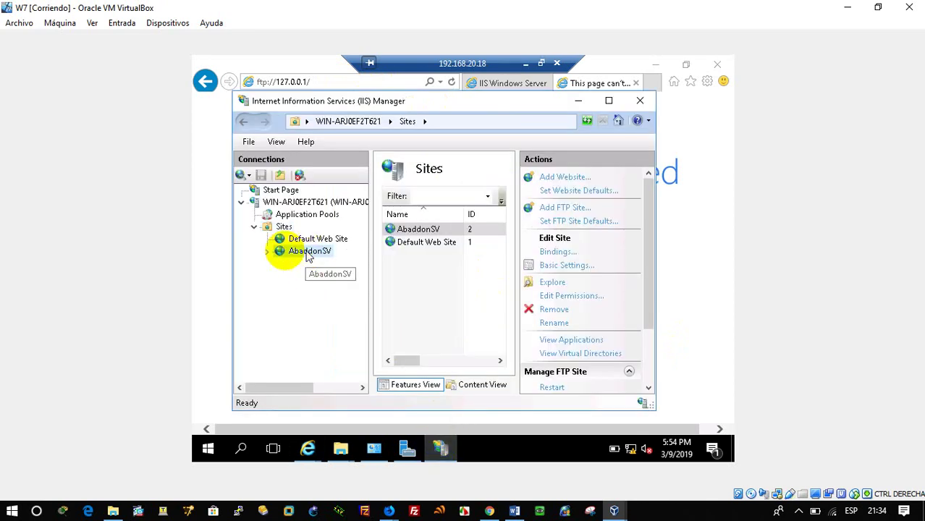
pyautogui.click(307, 254)
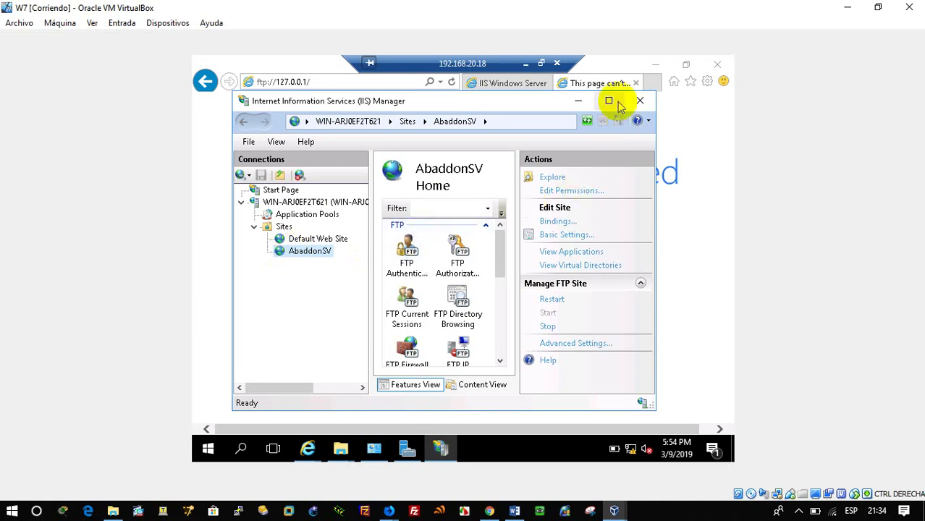
pyautogui.rightClick(308, 257)
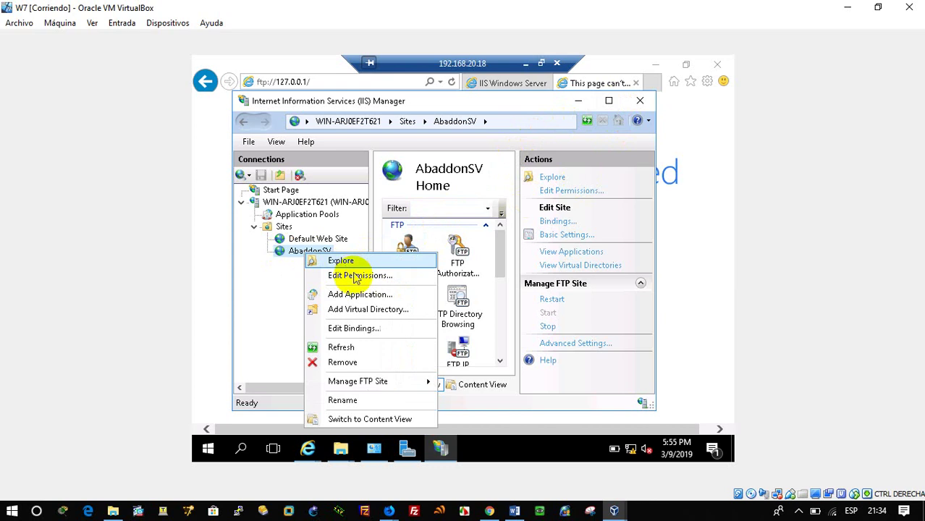
pyautogui.moveTo(402, 384)
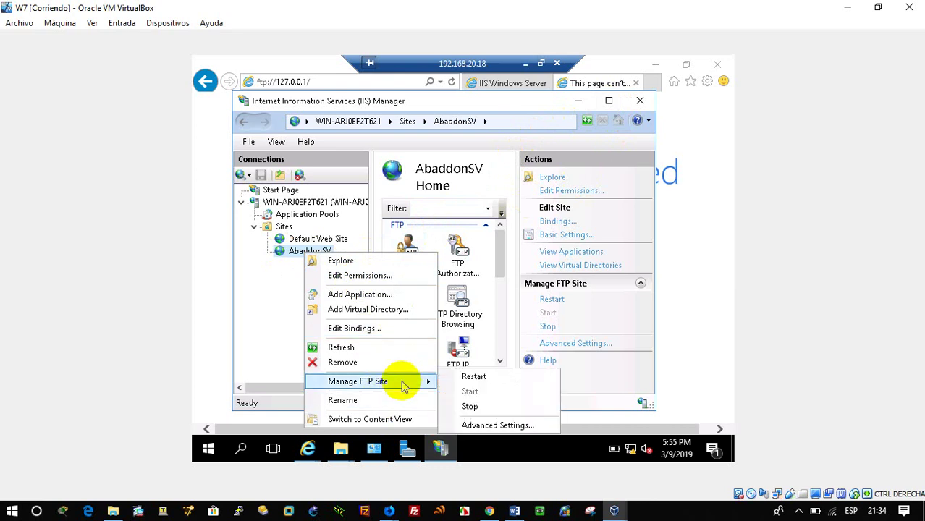
pyautogui.click(471, 425)
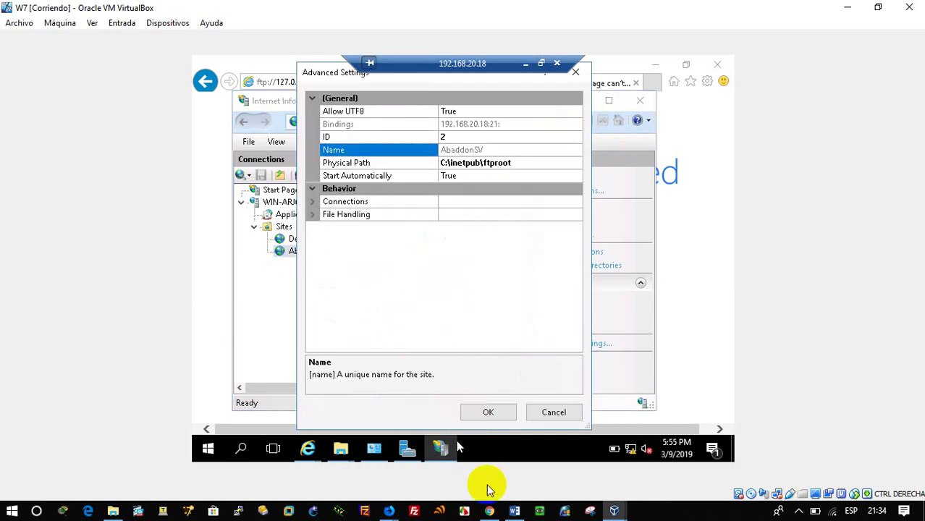
pyautogui.click(554, 412)
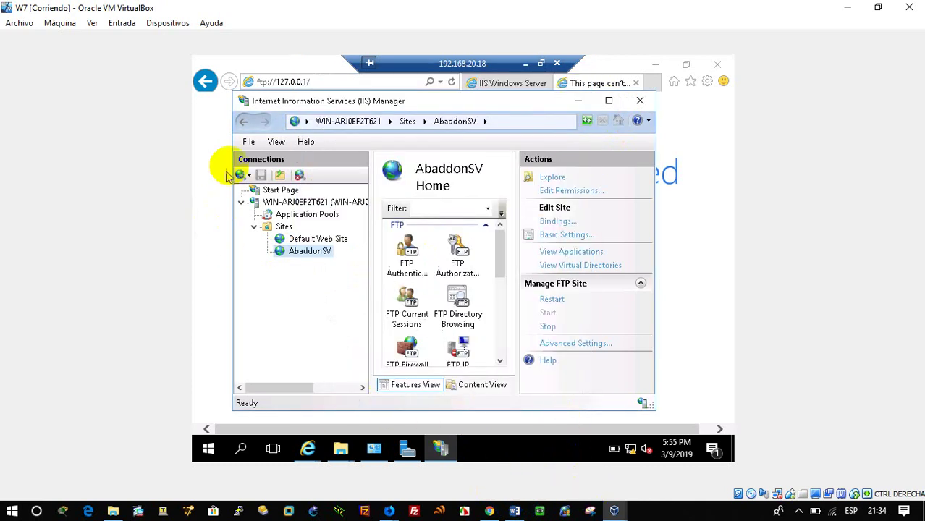
# Step: In the Explorer window, change the address to ftp://192.168.20.18 and open it
pyautogui.click(340, 449)
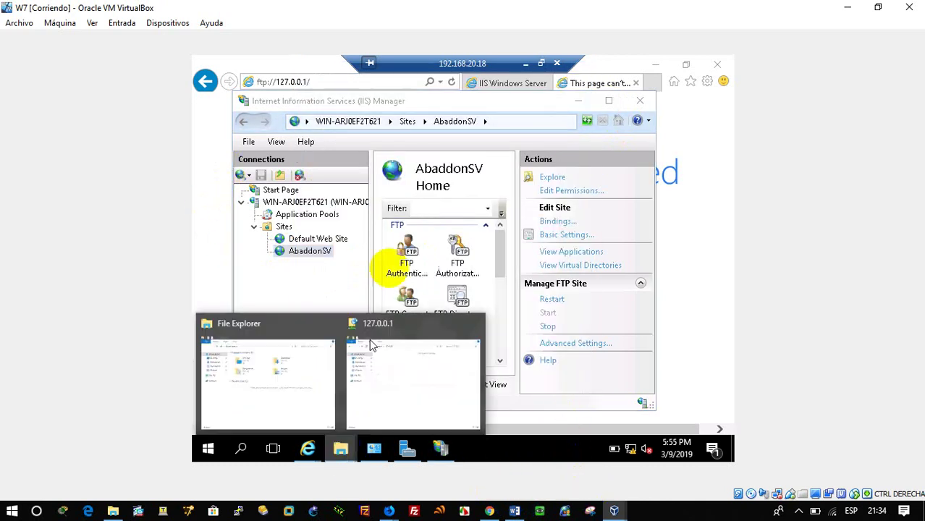
pyautogui.click(397, 388)
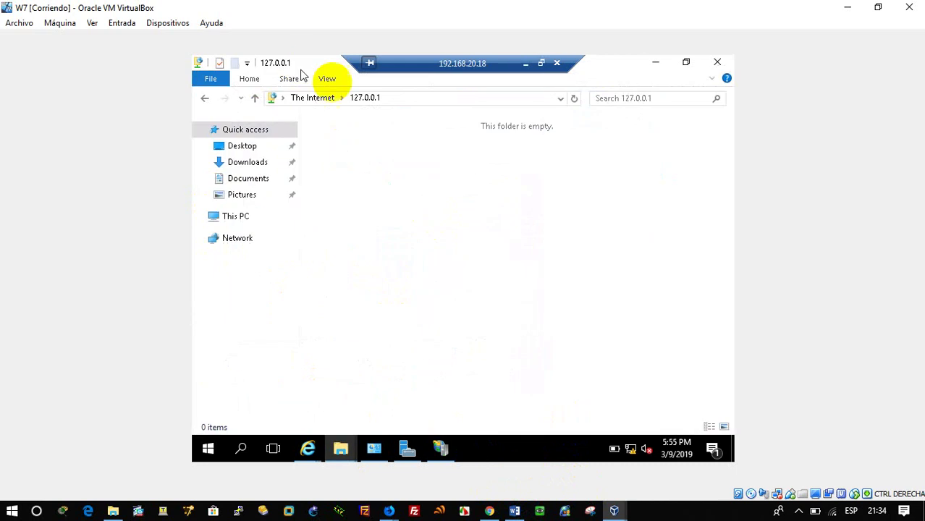
pyautogui.click(409, 96)
pyautogui.click(409, 97)
pyautogui.moveTo(409, 97); pyautogui.dragTo(304, 97)
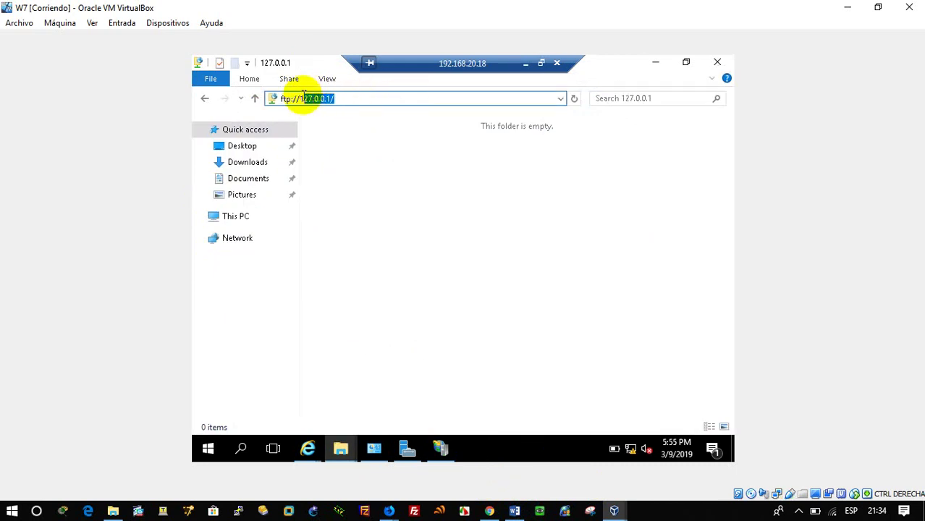
pyautogui.write('9')
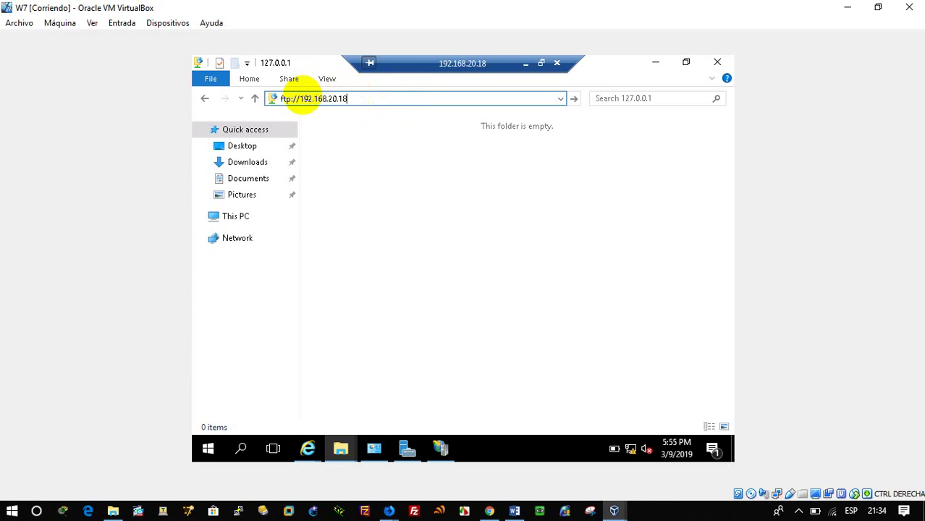
pyautogui.write('2.168.20.18')
pyautogui.press('Return')
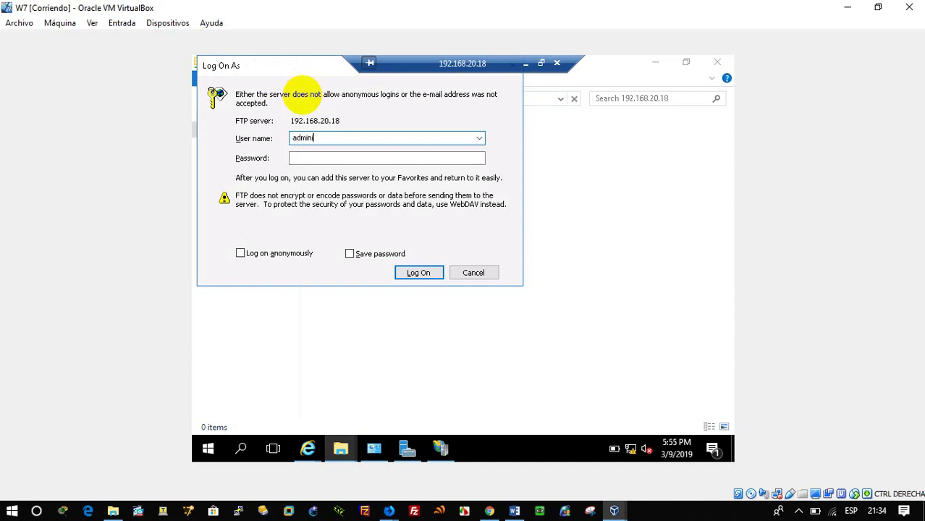
# Step: Log on with the administrator user name and password, retrying after each rejection
pyautogui.write('administrador')
pyautogui.press('Tab')
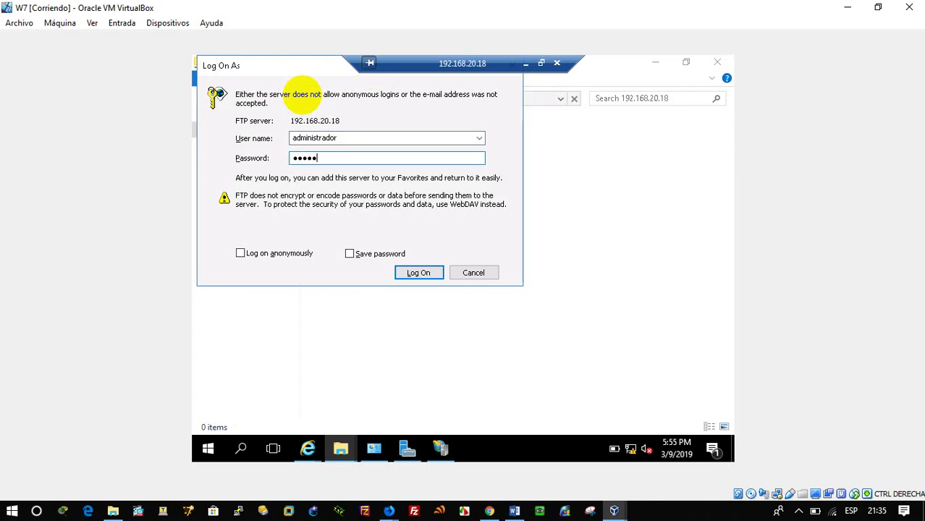
pyautogui.press('Return')
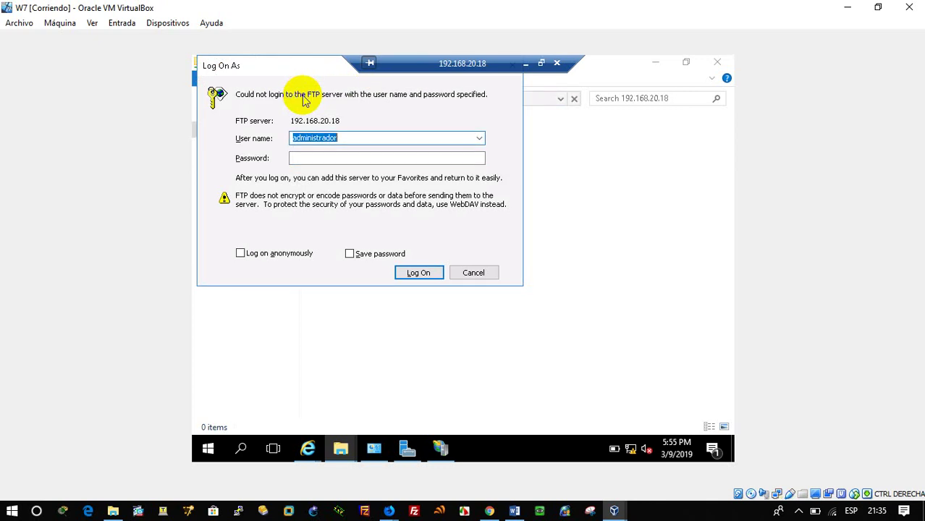
pyautogui.click(334, 158)
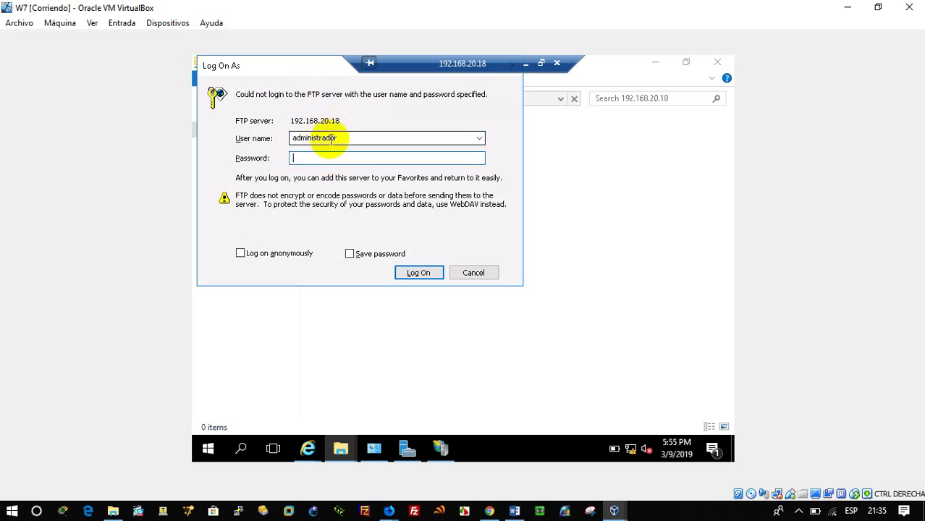
pyautogui.doubleClick(330, 138)
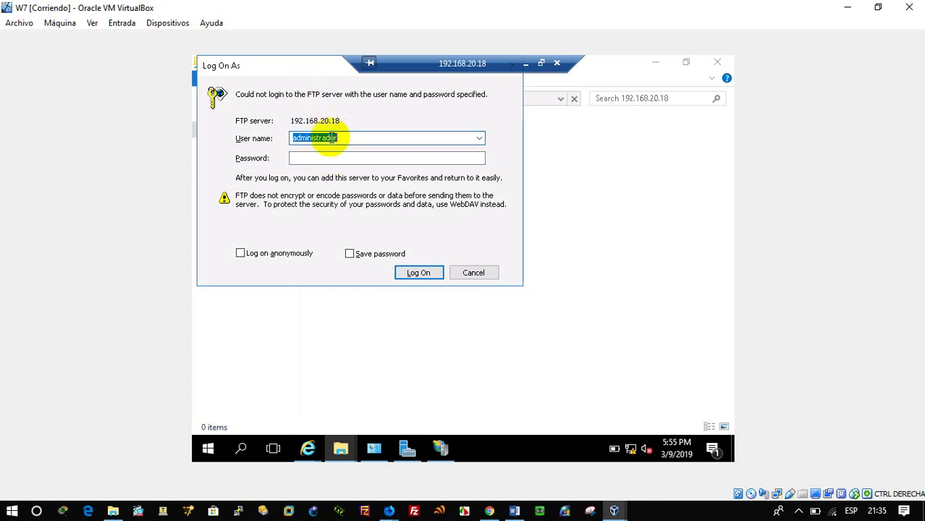
pyautogui.click(330, 138)
pyautogui.click(332, 155)
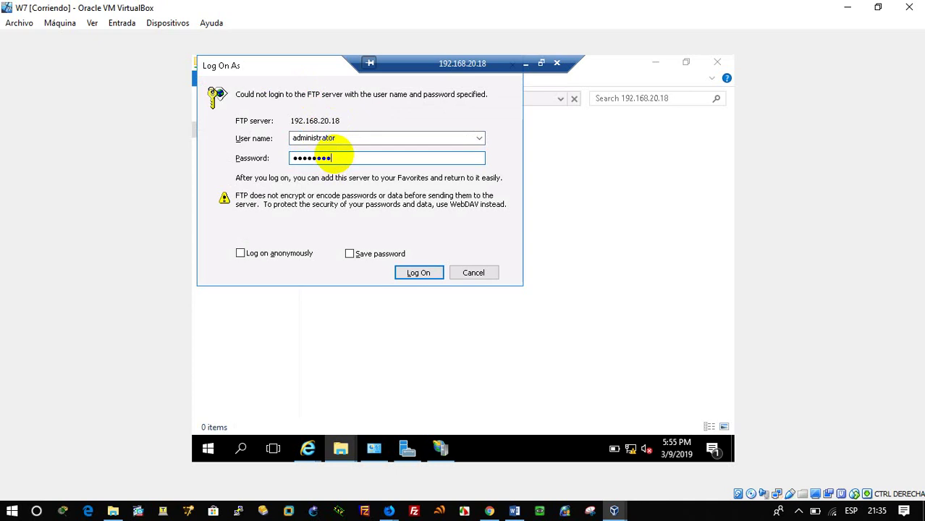
pyautogui.press('Return')
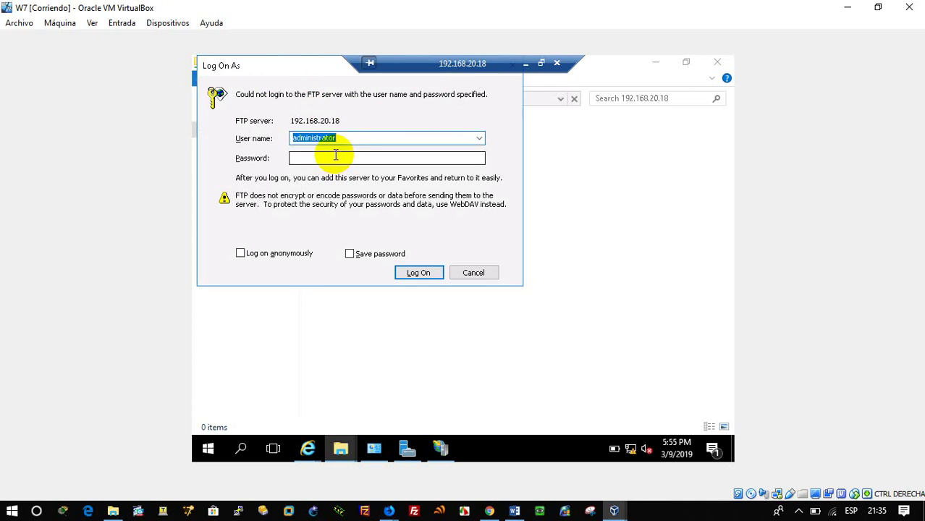
pyautogui.click(336, 155)
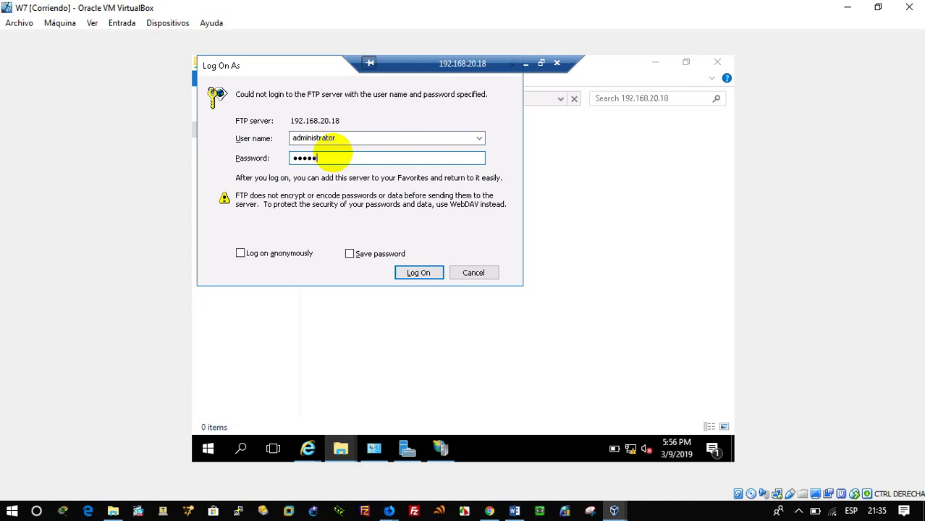
pyautogui.press('Return')
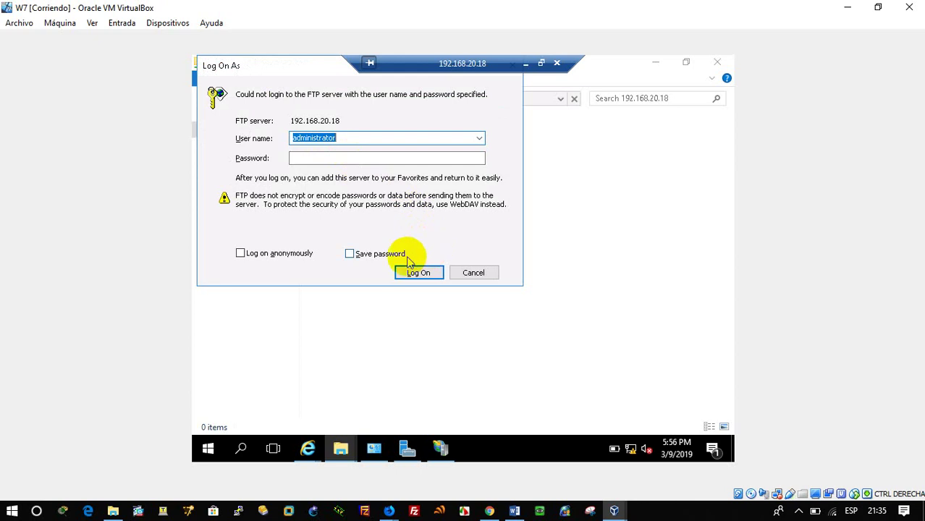
# Step: Check the signed-in account in the Start menu, then retry the Administrator logon
pyautogui.click(208, 450)
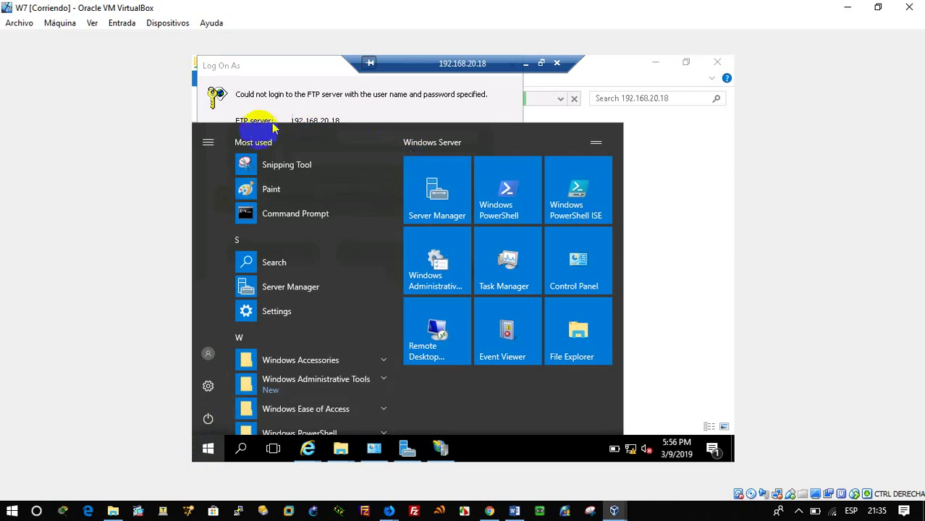
pyautogui.click(205, 142)
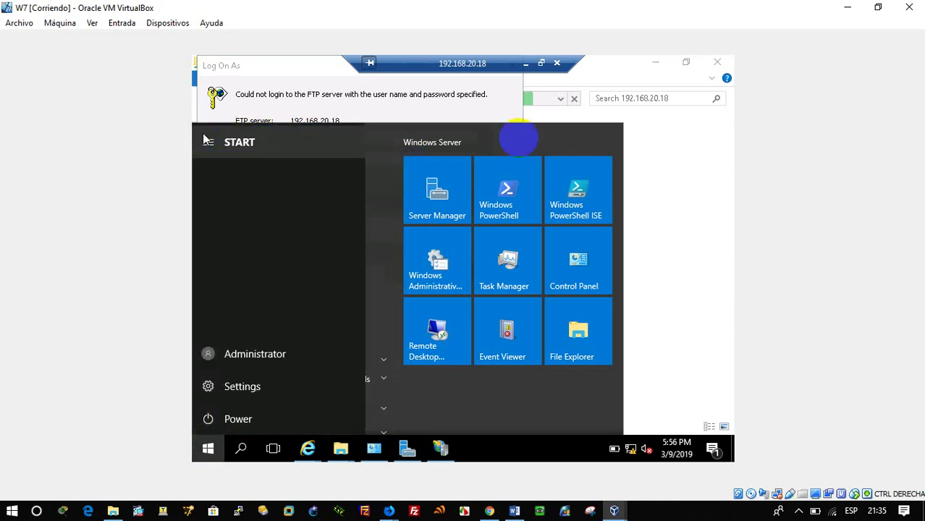
pyautogui.click(406, 108)
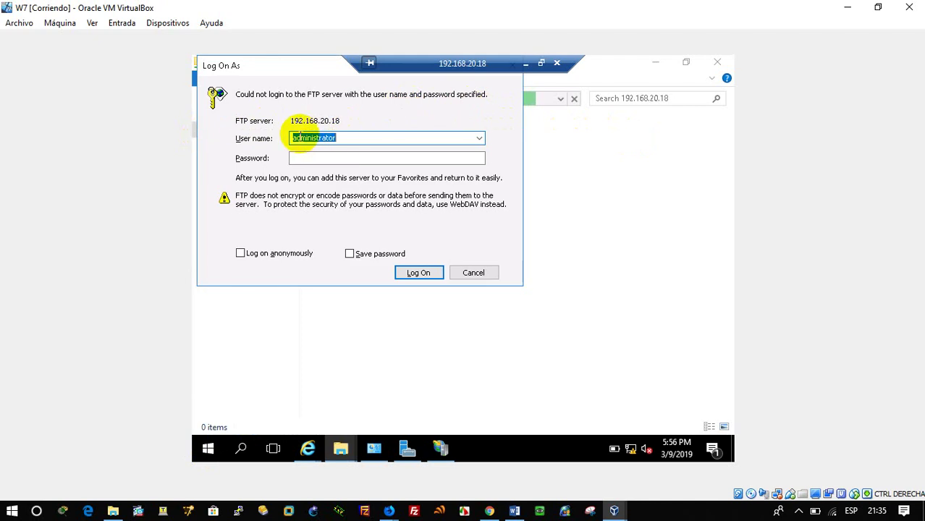
pyautogui.click(294, 138)
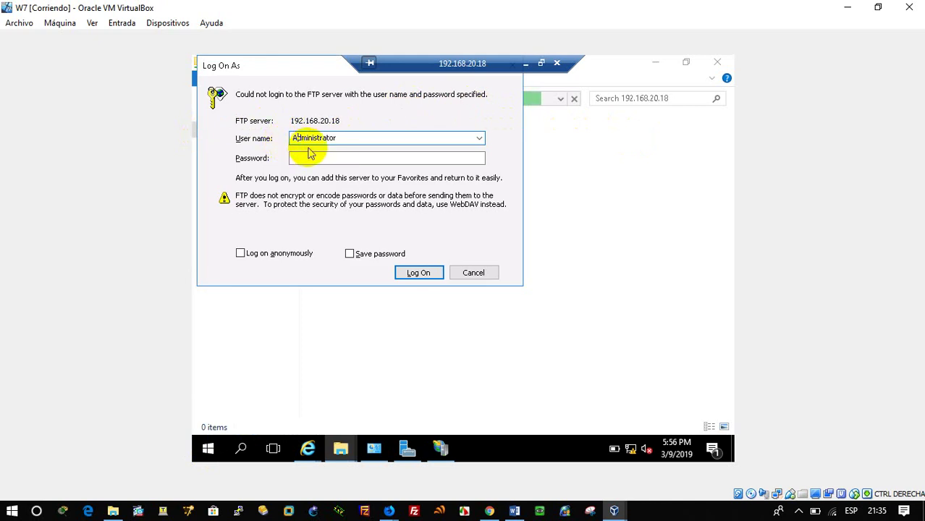
pyautogui.click(311, 155)
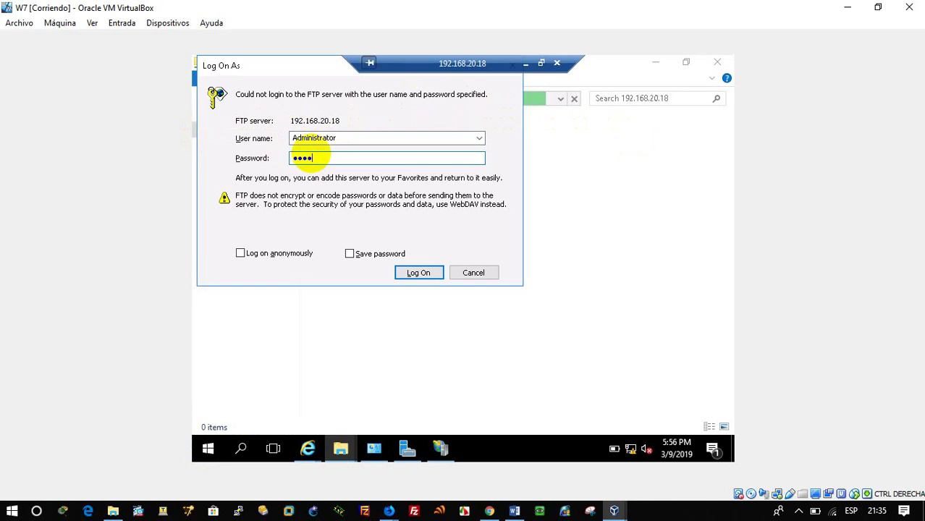
pyautogui.press('Return')
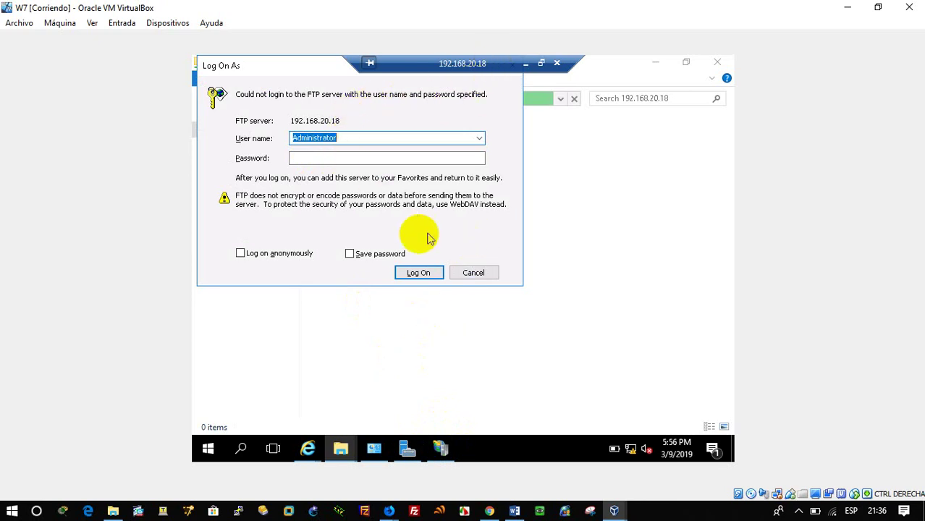
# Step: Attempt an anonymous logon twice, then cancel the rejected login prompt
pyautogui.click(299, 251)
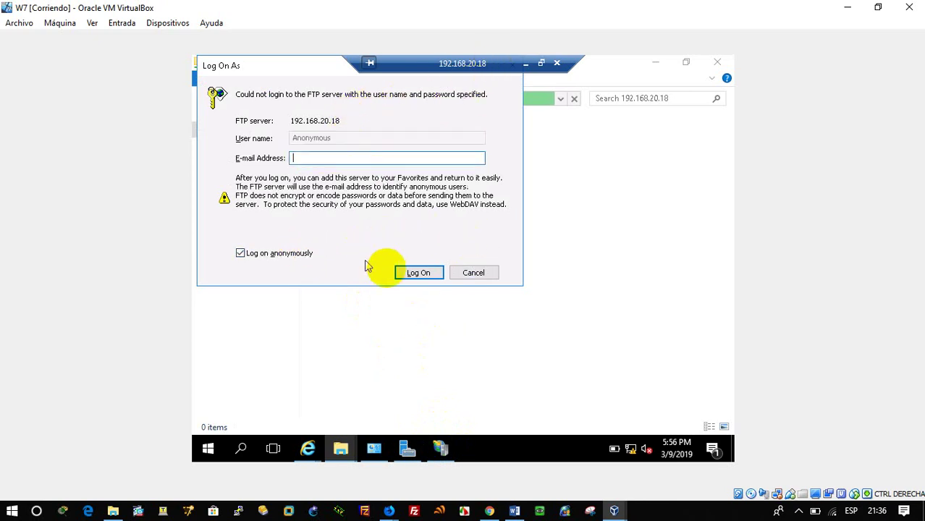
pyautogui.click(420, 273)
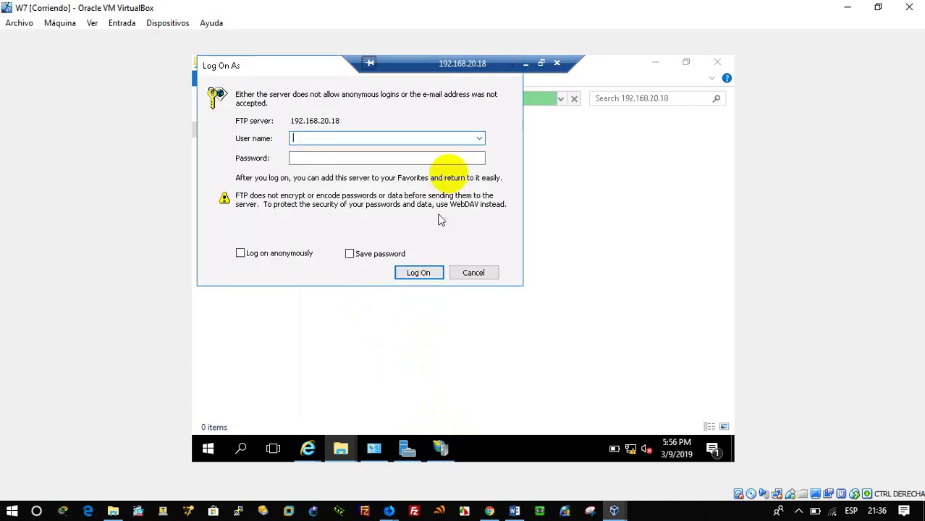
pyautogui.click(306, 258)
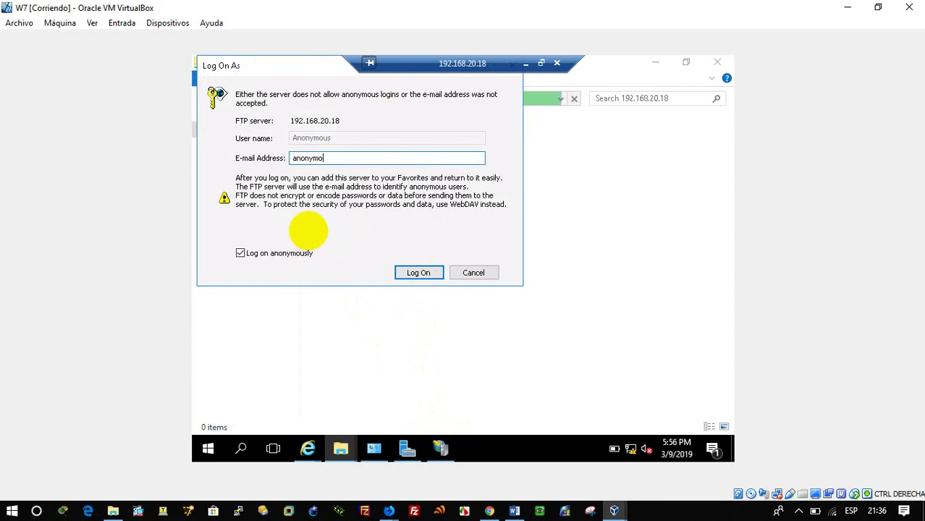
pyautogui.hotkey('alt', 'a')
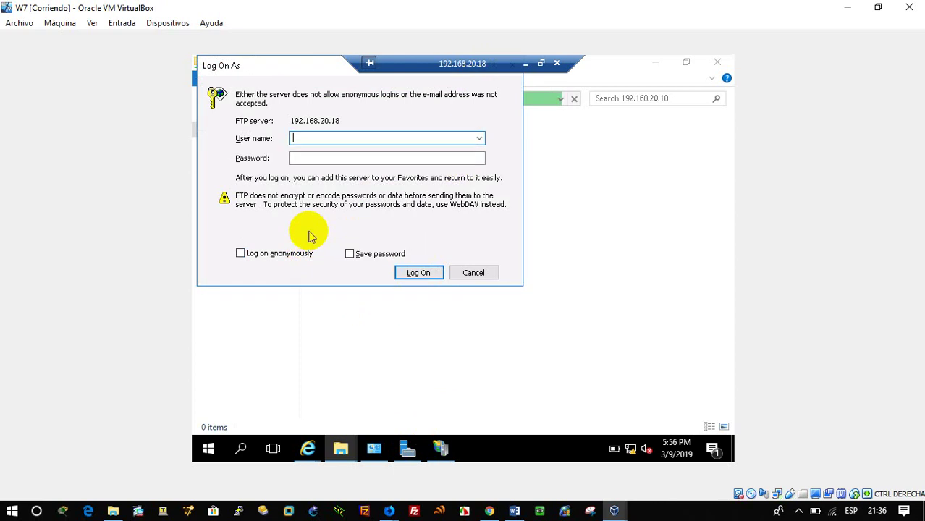
pyautogui.click(476, 273)
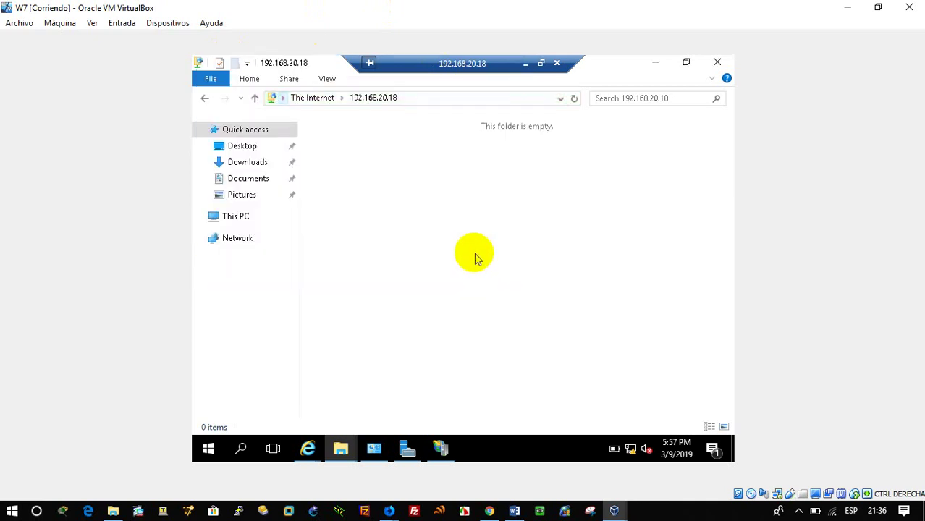
# Step: Unlock the 2016_SERVER VM with Insertar Ctrl-Alt-Del and sign in as Administrator
pyautogui.click(440, 448)
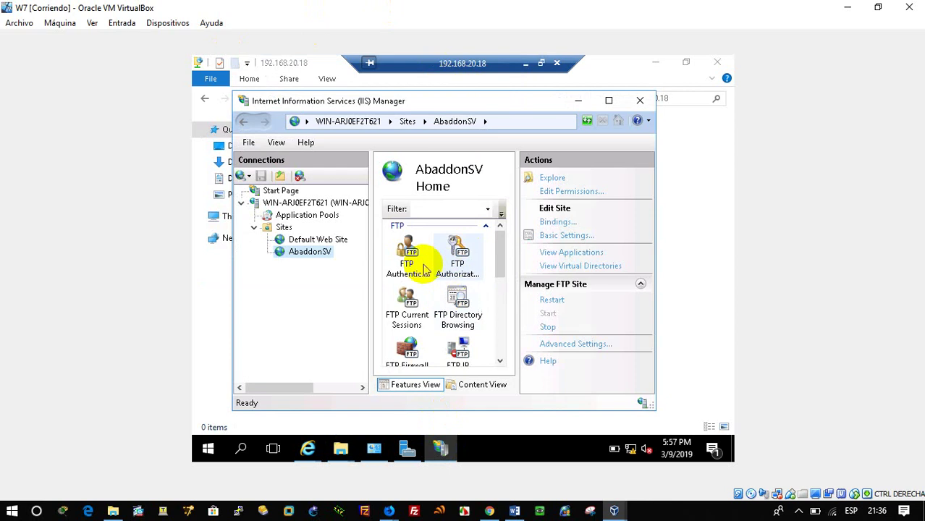
pyautogui.click(414, 262)
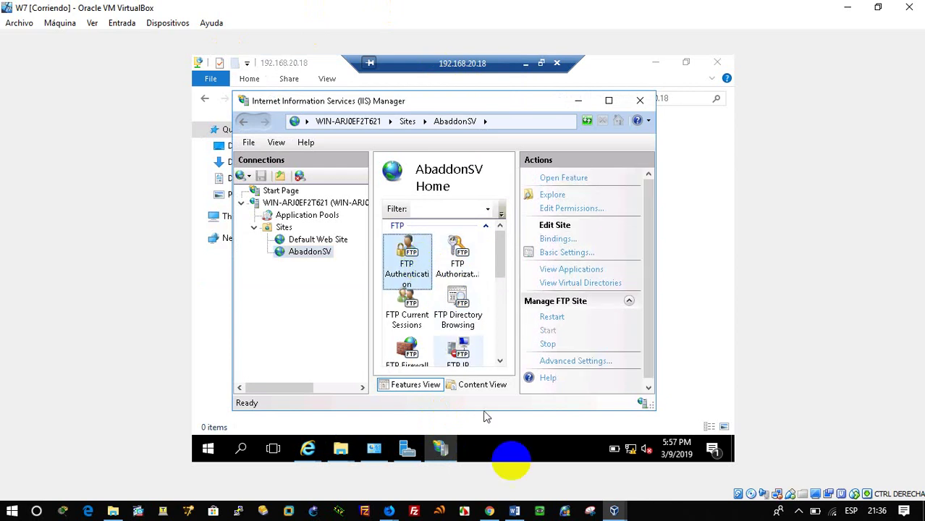
pyautogui.click(612, 508)
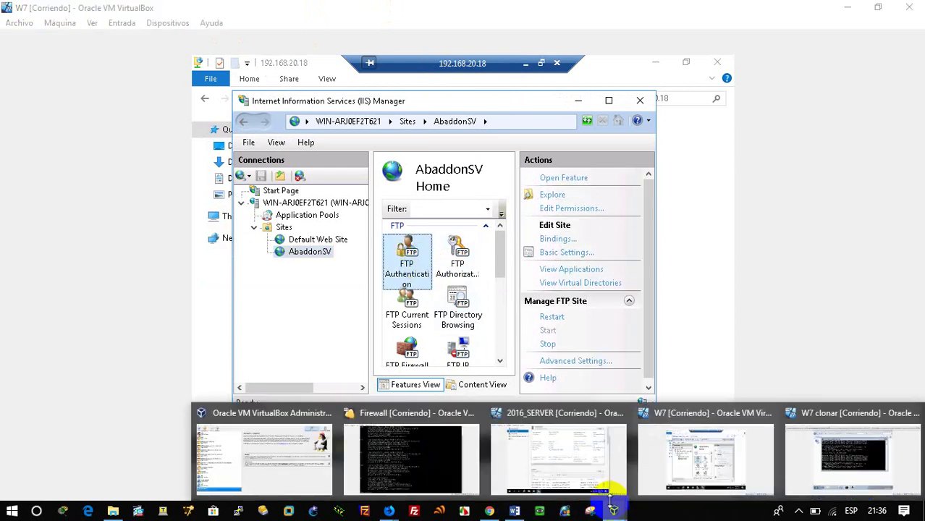
pyautogui.click(548, 464)
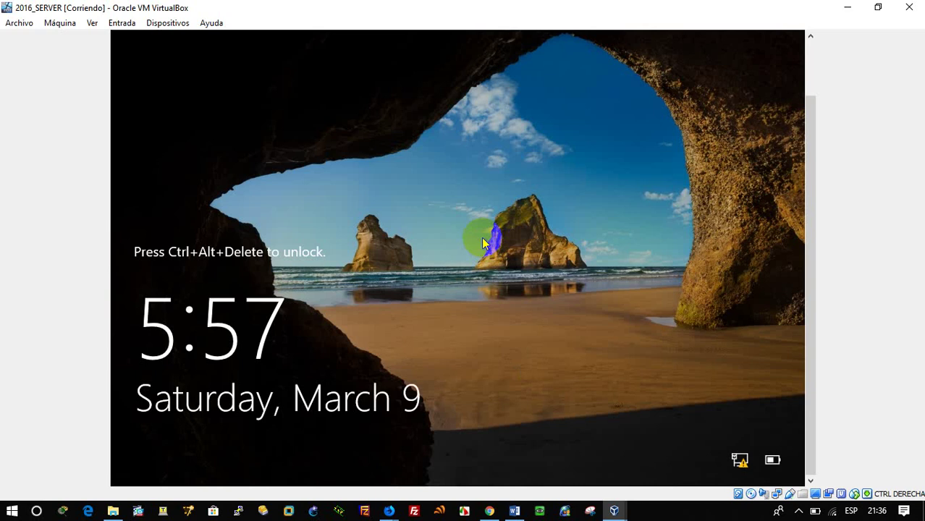
pyautogui.click(94, 23)
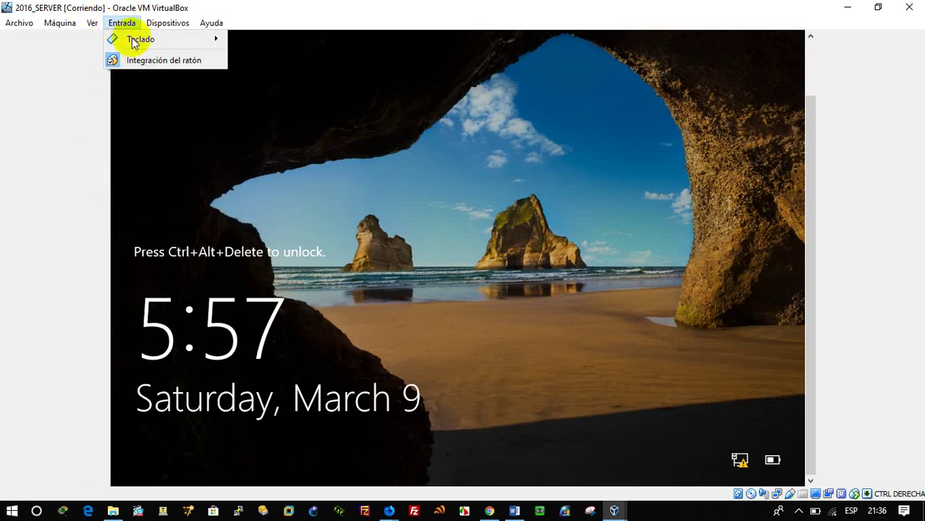
pyautogui.moveTo(137, 40)
pyautogui.click(268, 60)
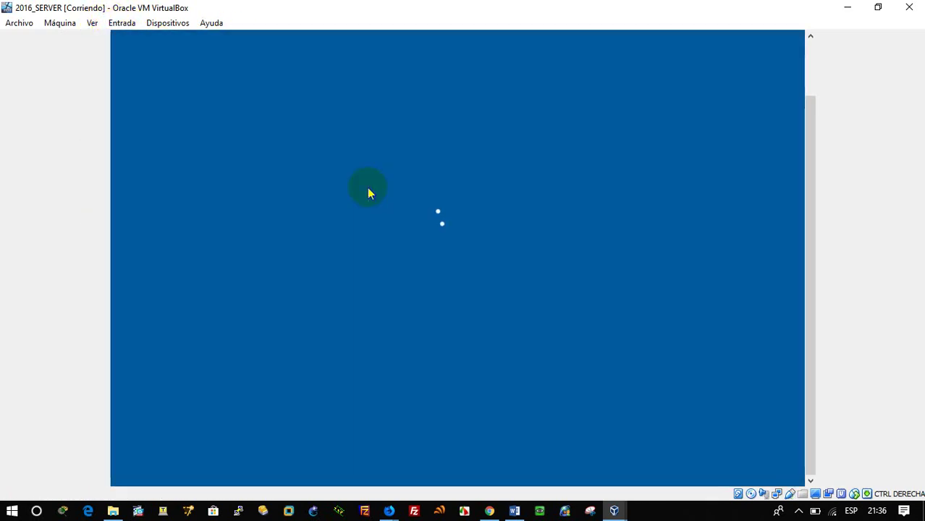
pyautogui.write('•')
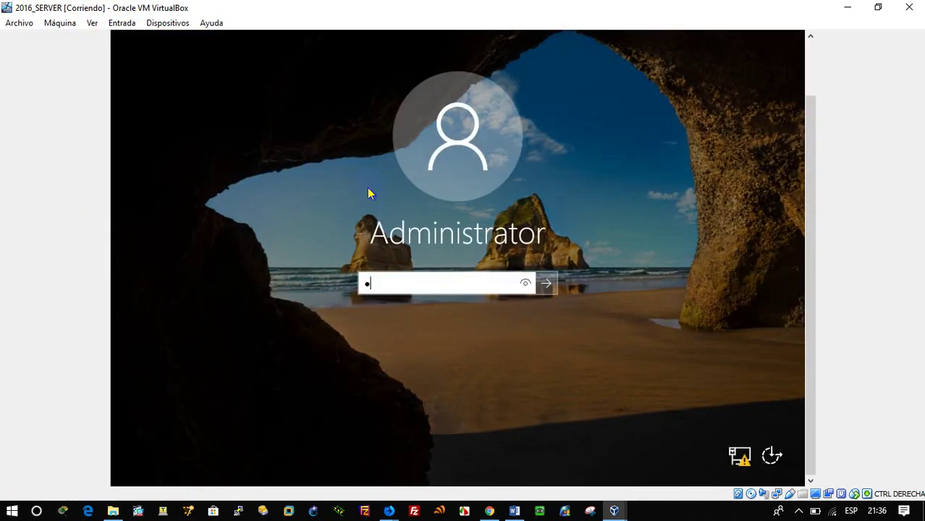
pyautogui.write('•••••••')
pyautogui.press('Return')
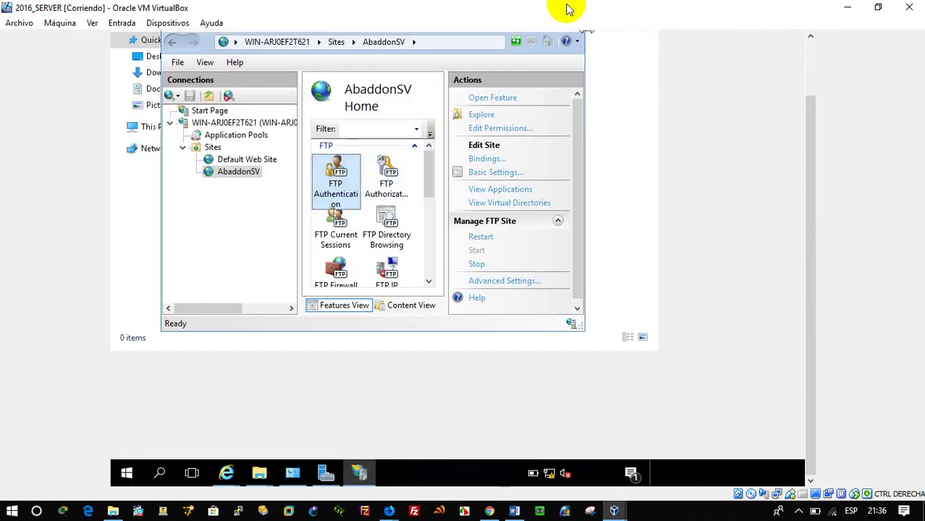
# Step: Maximize IIS Manager showing the AbaddonSV Home features
pyautogui.moveTo(811, 128); pyautogui.dragTo(799, 62)
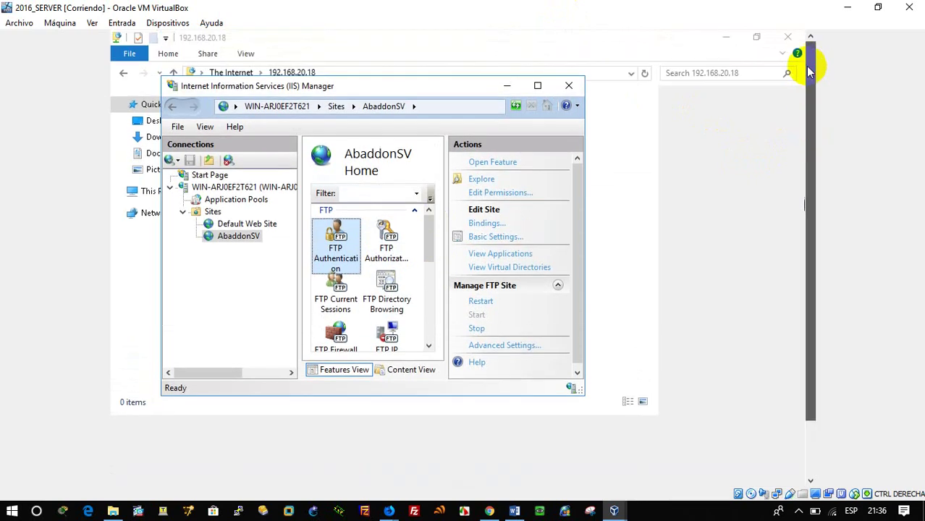
pyautogui.click(537, 86)
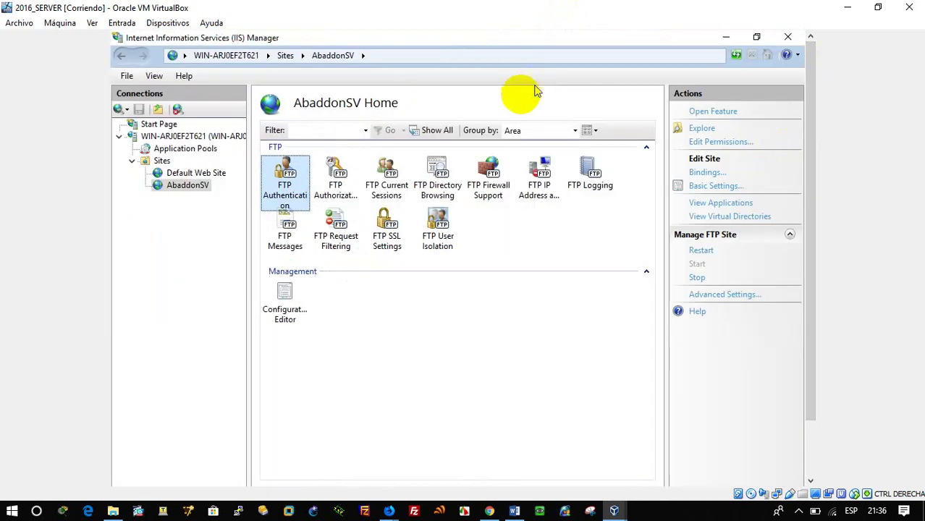
pyautogui.click(334, 186)
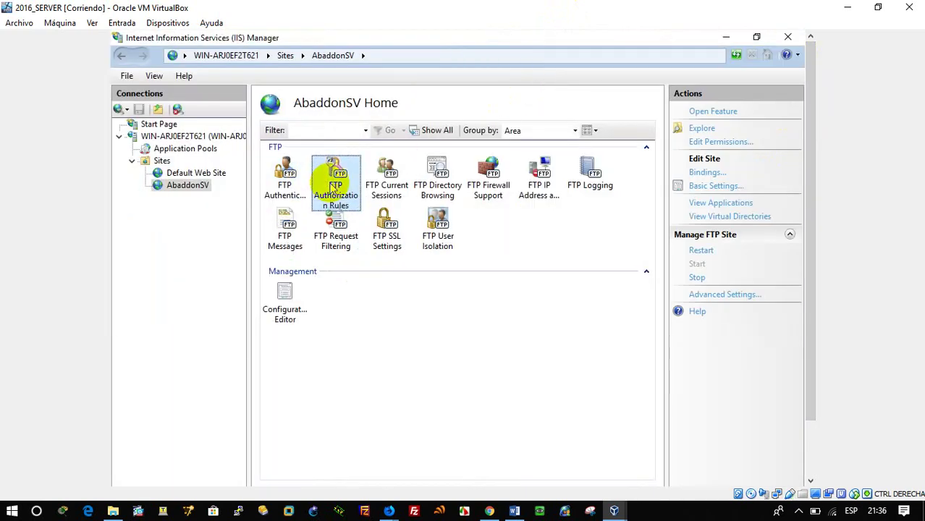
# Step: Reopen AbaddonSV's Advanced Settings and close them without changes
pyautogui.click(284, 186)
pyautogui.click(190, 186)
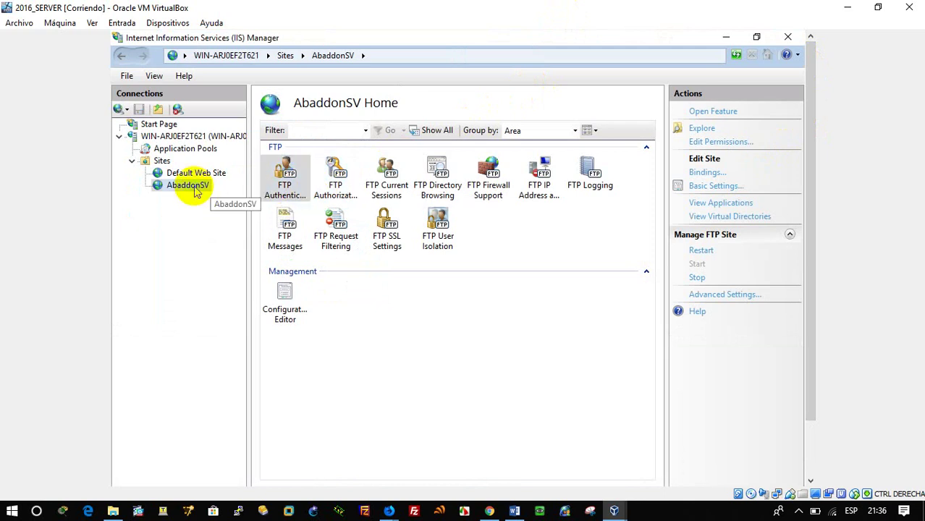
pyautogui.rightClick(194, 189)
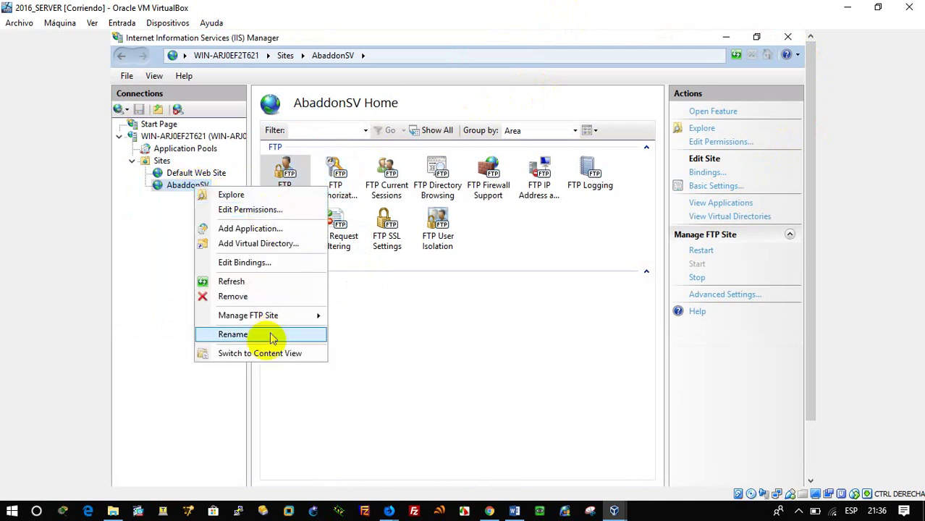
pyautogui.moveTo(305, 316)
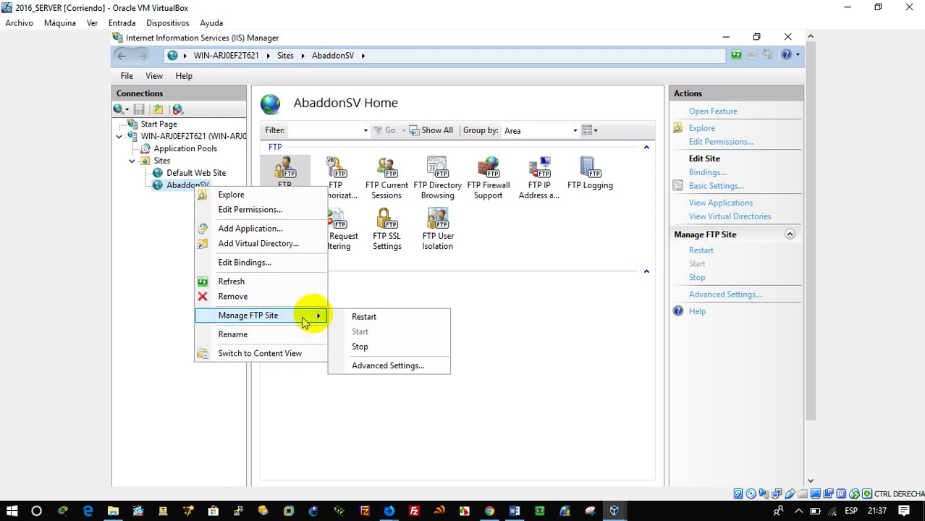
pyautogui.click(382, 366)
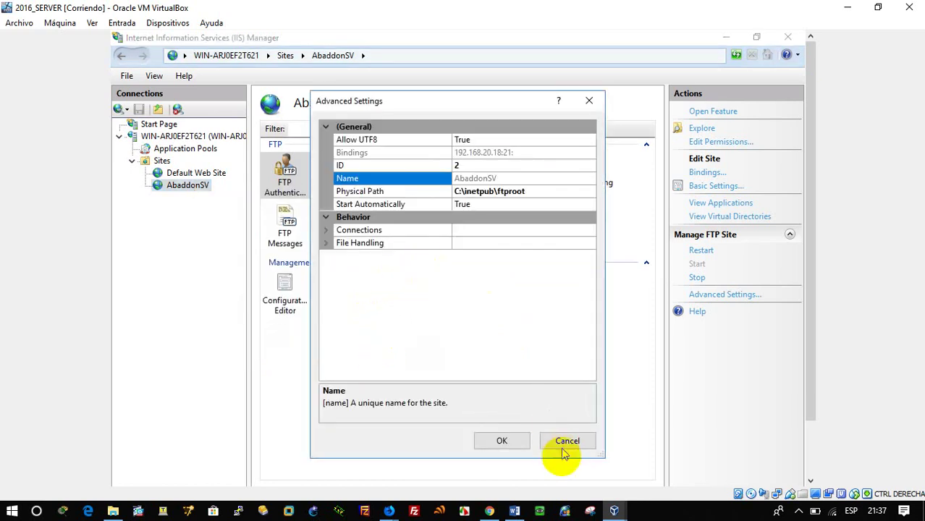
pyautogui.click(566, 443)
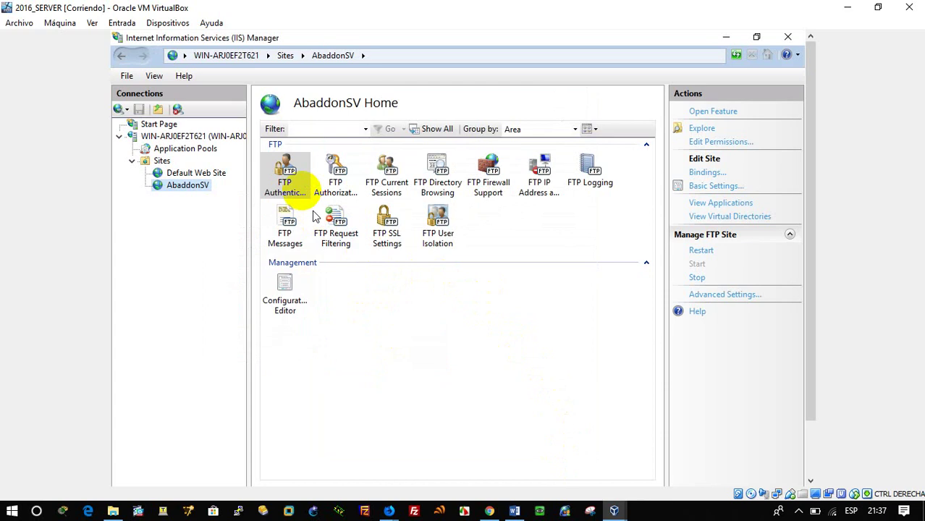
# Step: Inspect the FTP Authentication, FTP Logging and FTP User Isolation pages, returning Home each time
pyautogui.click(299, 186)
pyautogui.doubleClick(300, 188)
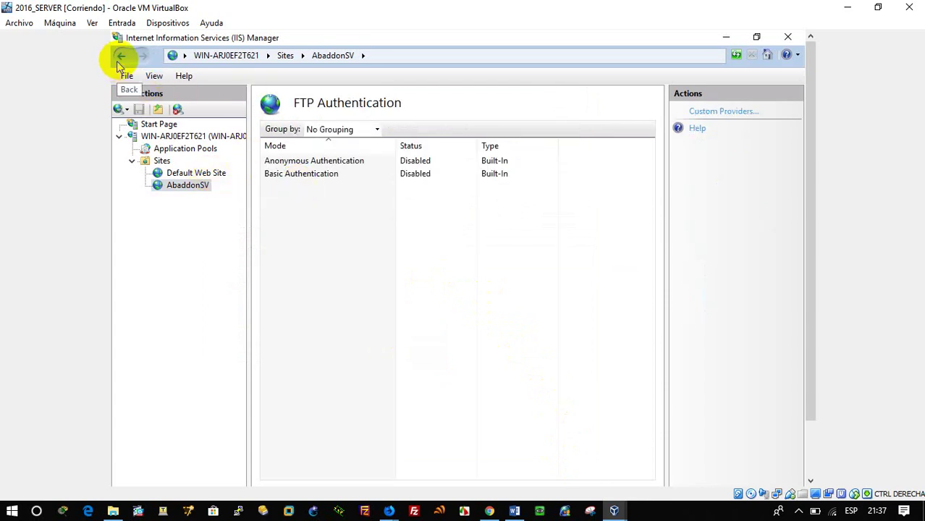
pyautogui.click(119, 56)
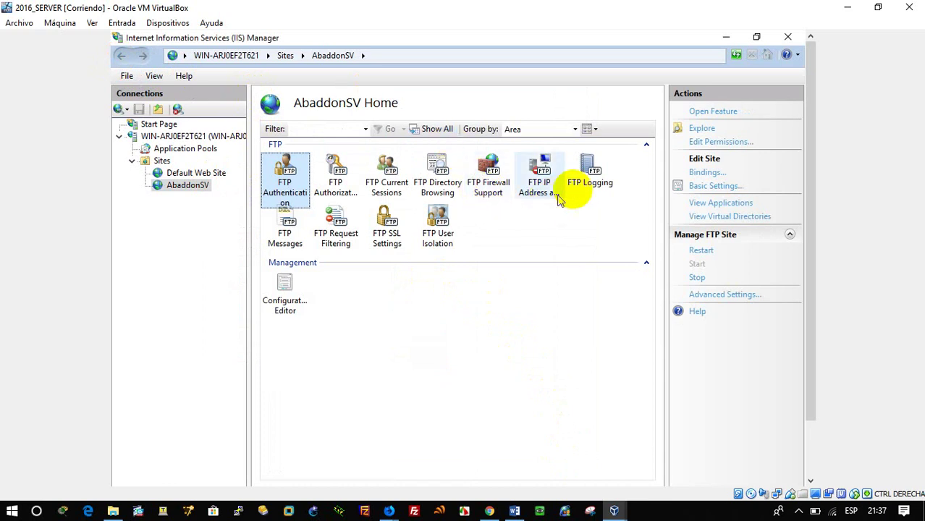
pyautogui.click(583, 188)
pyautogui.doubleClick(585, 187)
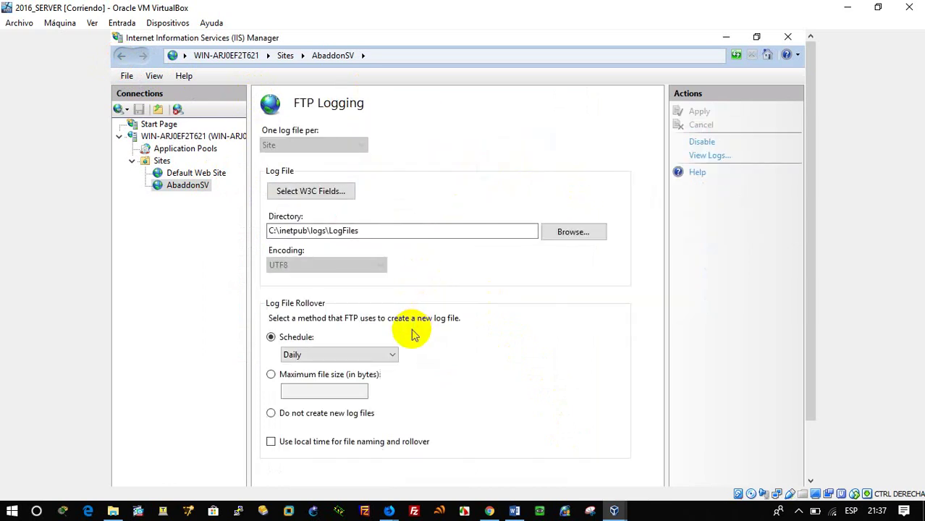
pyautogui.click(120, 56)
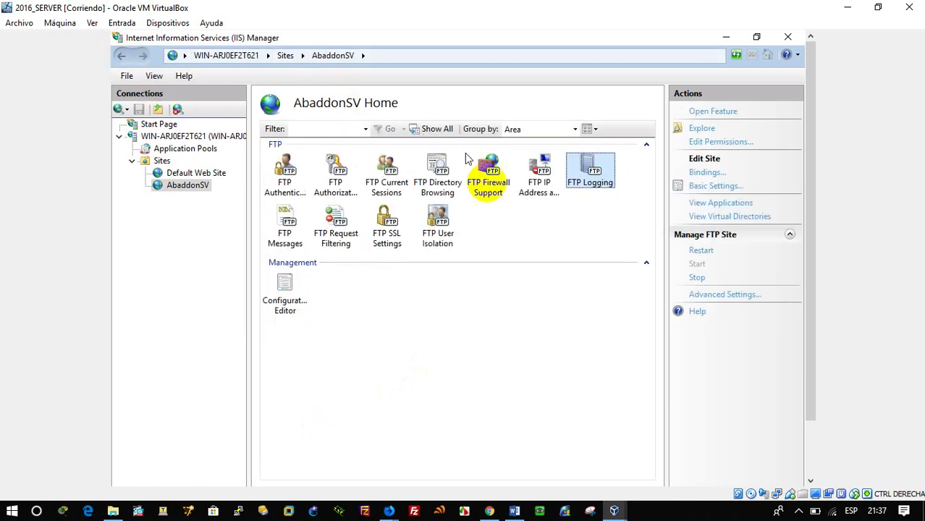
pyautogui.click(441, 232)
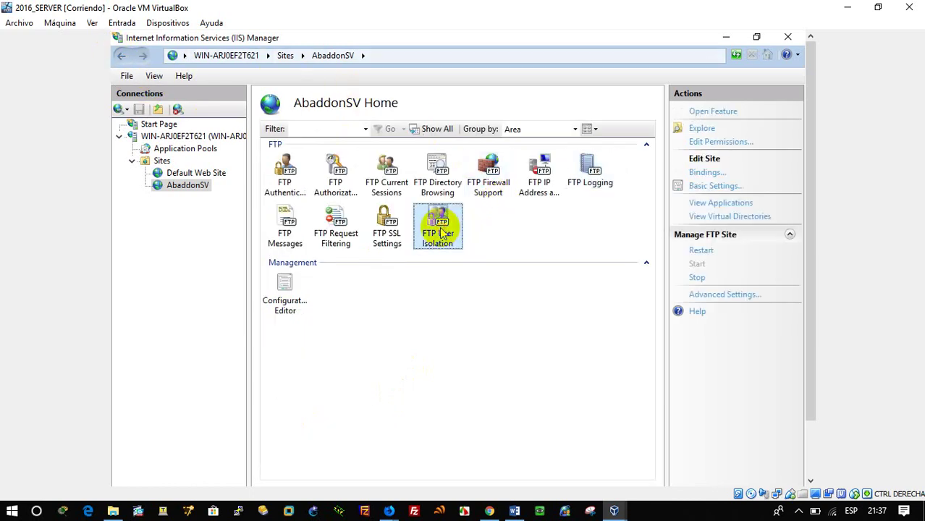
pyautogui.doubleClick(442, 232)
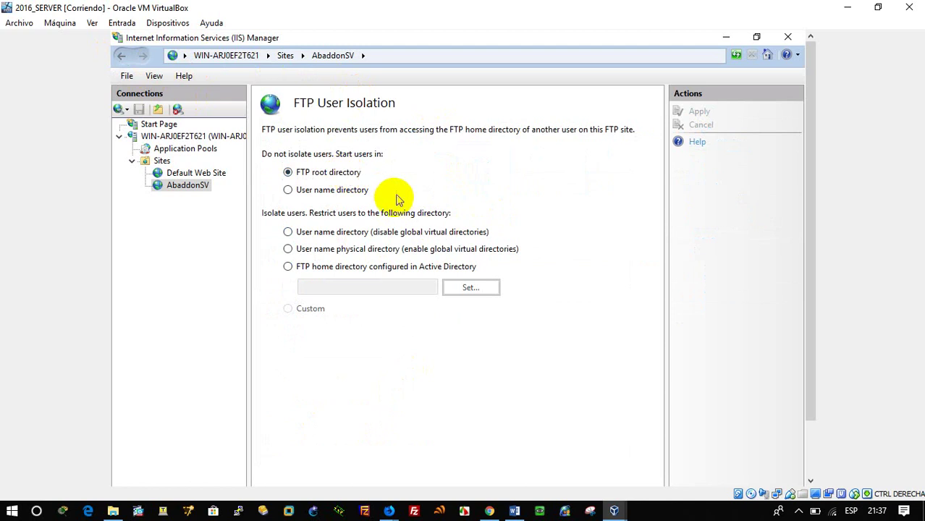
pyautogui.click(121, 56)
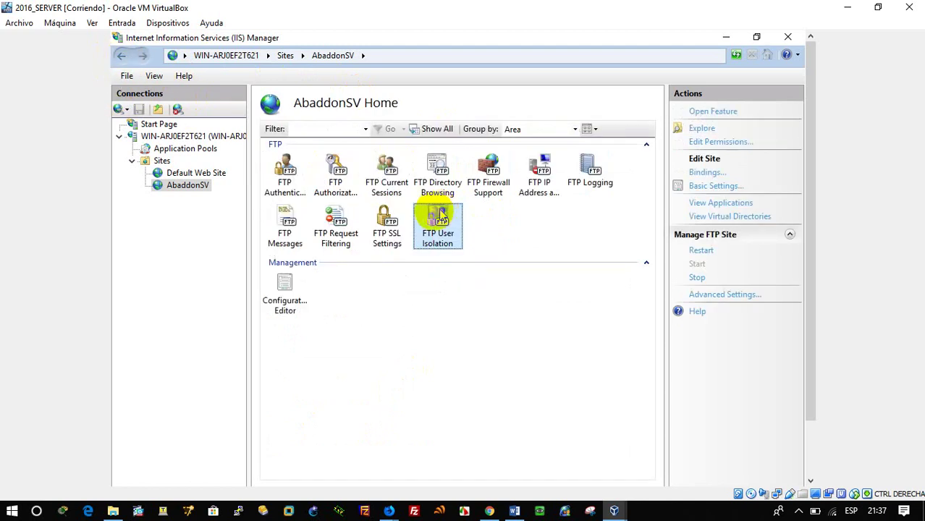
# Step: Look at FTP Current Sessions and the Configuration Editor, then return to AbaddonSV Home
pyautogui.click(283, 297)
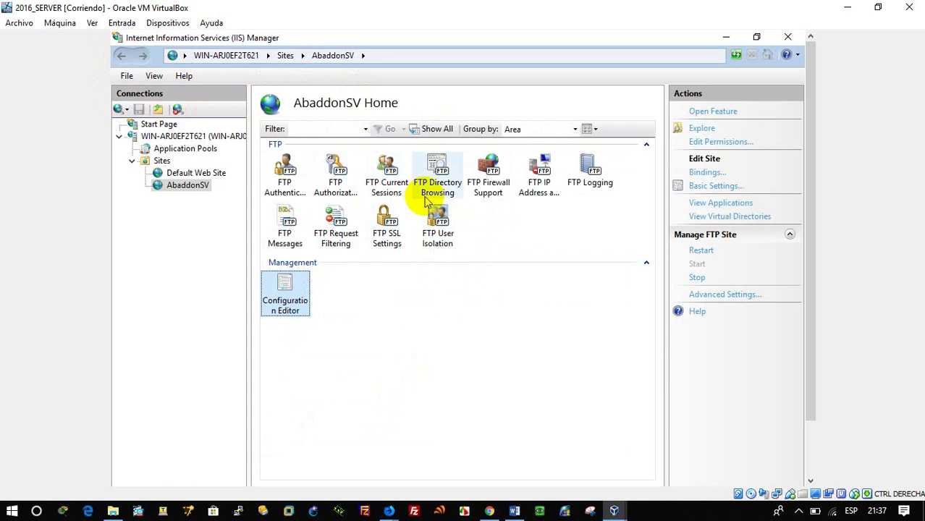
pyautogui.doubleClick(391, 185)
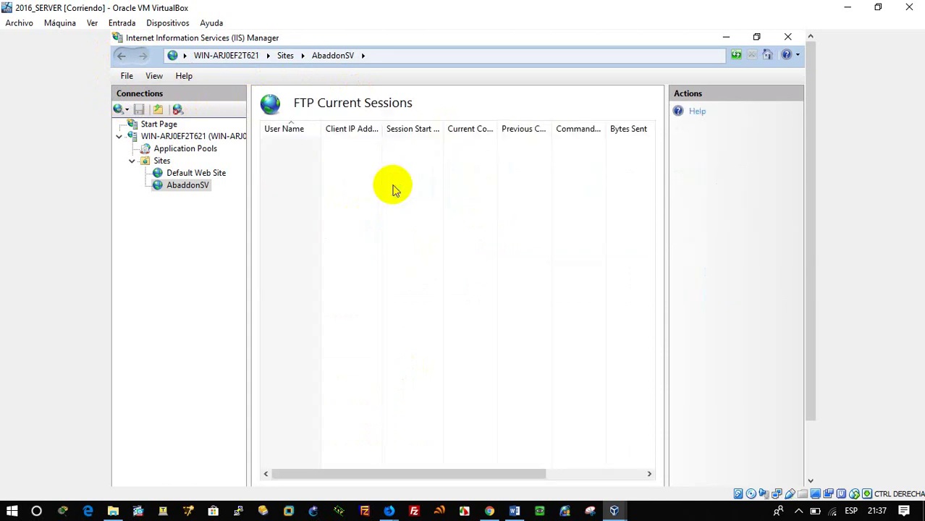
pyautogui.click(121, 55)
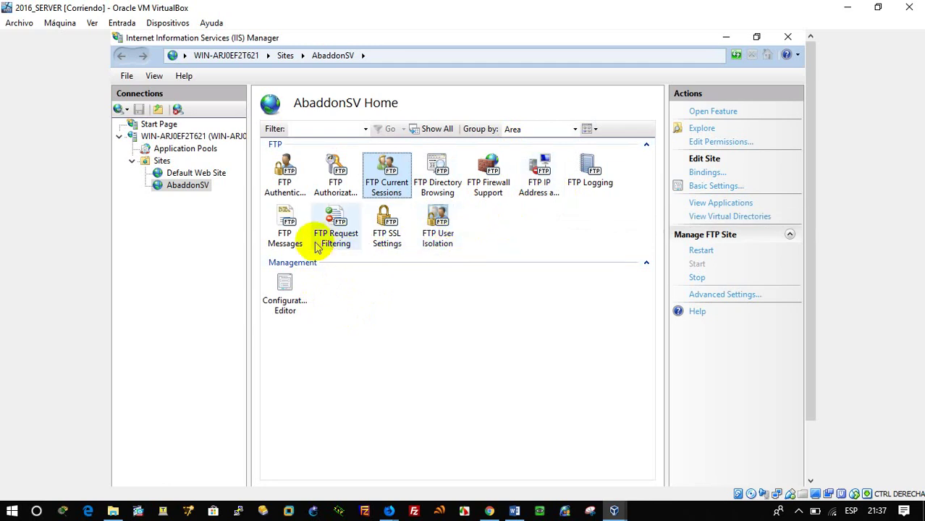
pyautogui.click(286, 306)
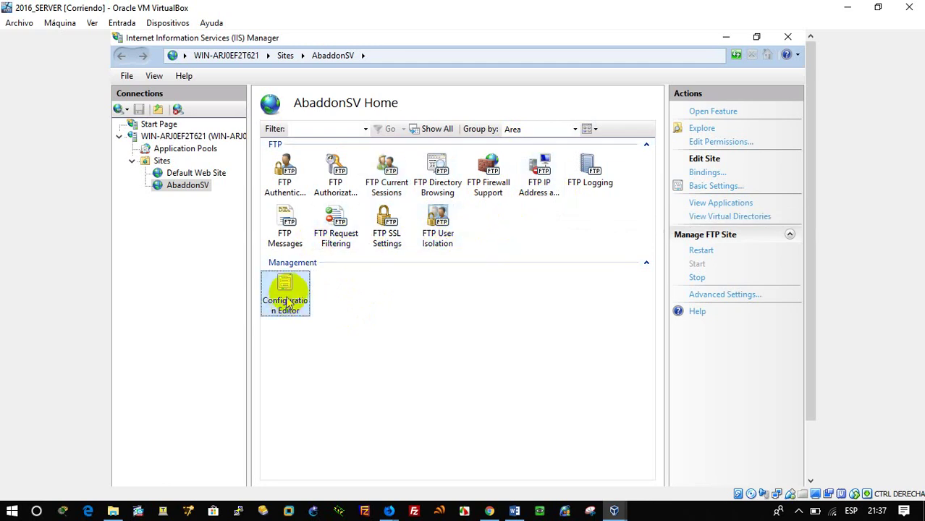
pyautogui.doubleClick(289, 297)
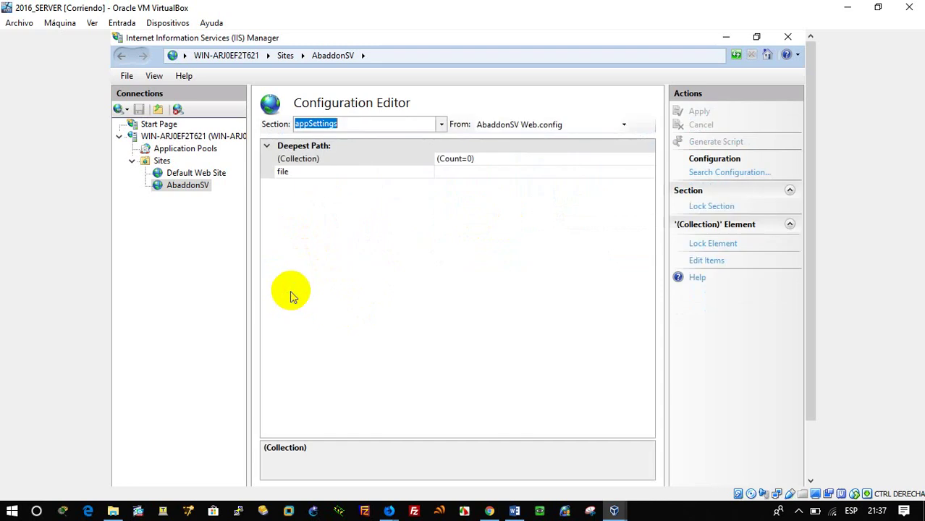
pyautogui.click(188, 185)
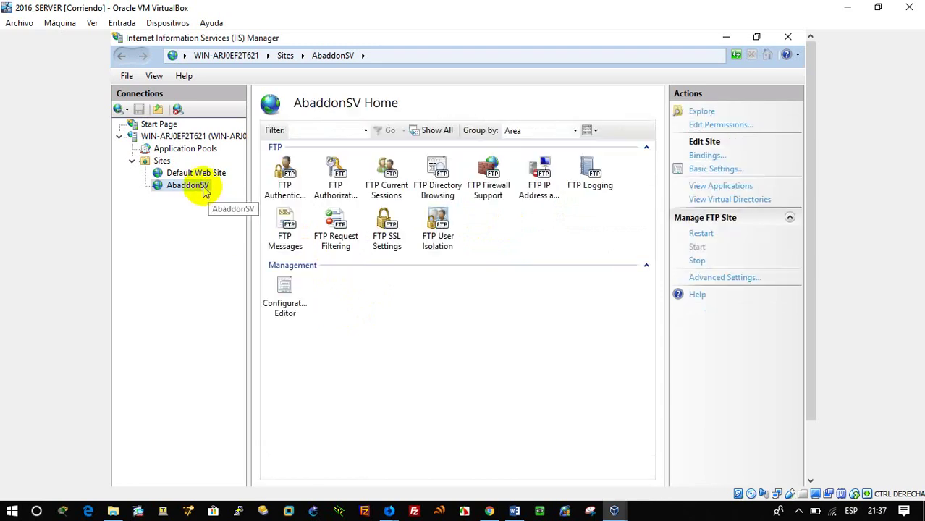
pyautogui.rightClick(205, 189)
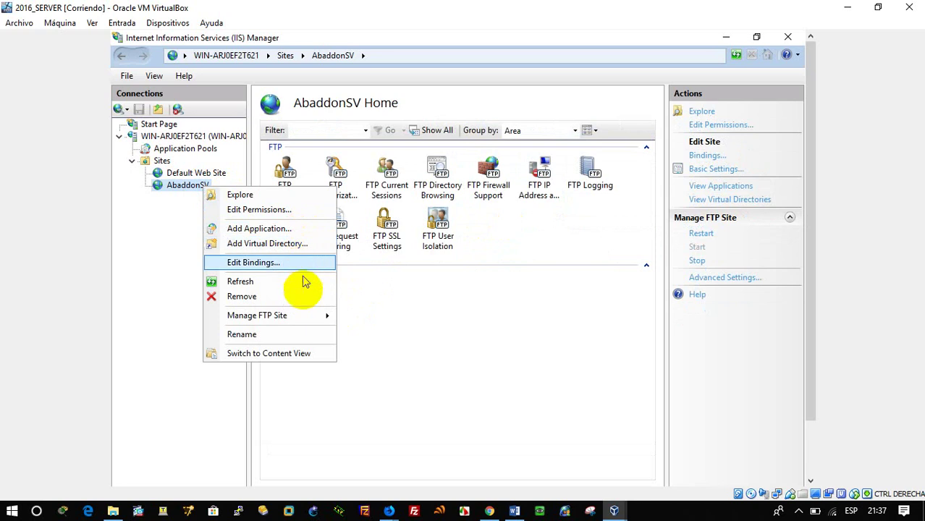
pyautogui.moveTo(307, 319)
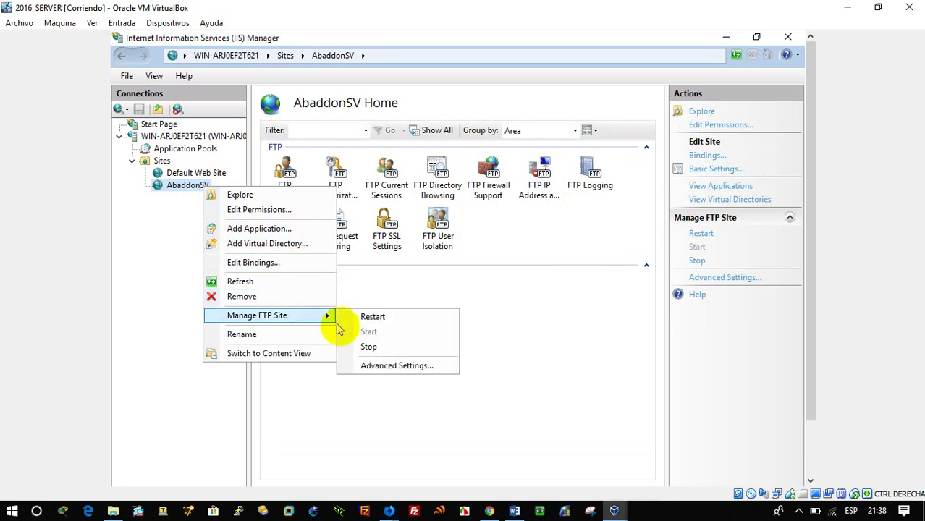
pyautogui.click(505, 298)
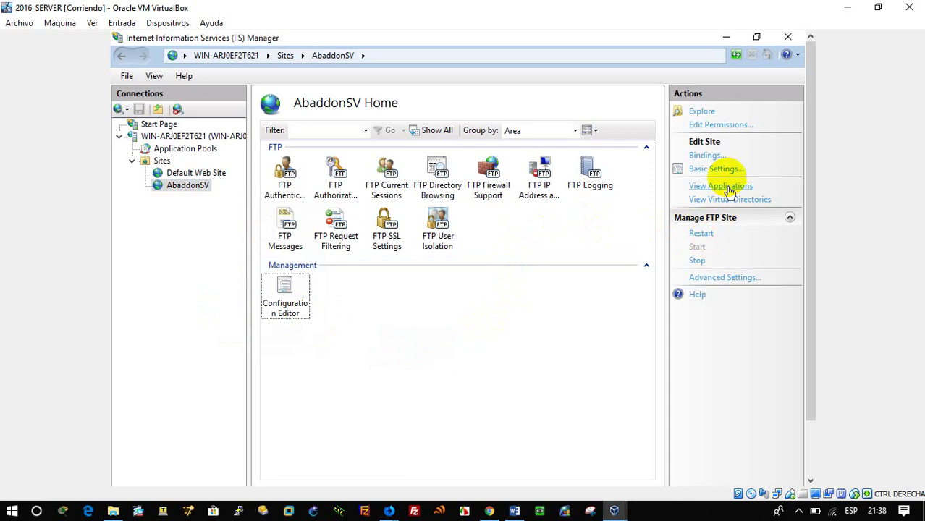
pyautogui.click(736, 127)
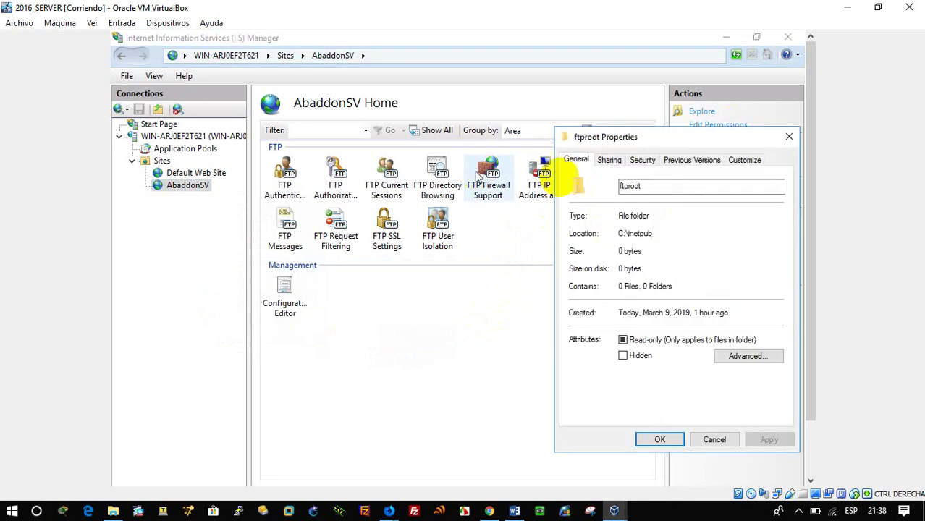
pyautogui.click(789, 136)
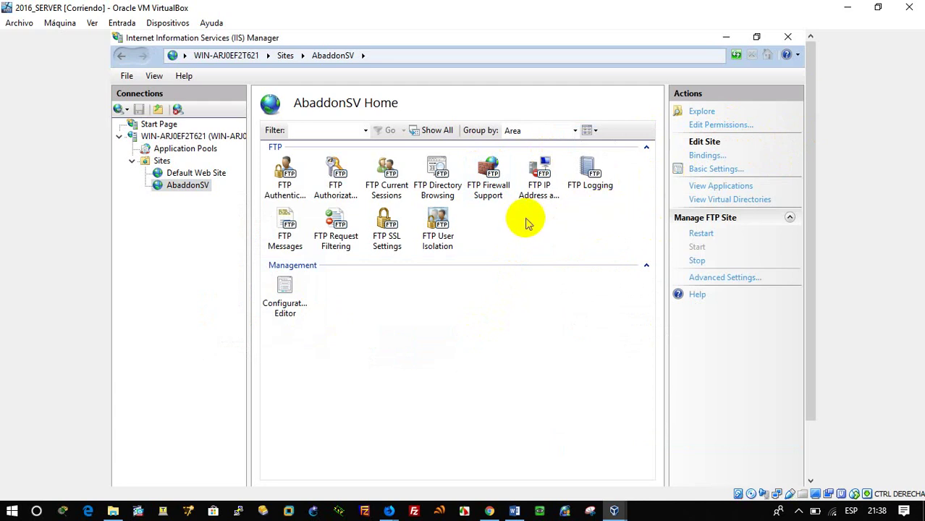
pyautogui.rightClick(190, 188)
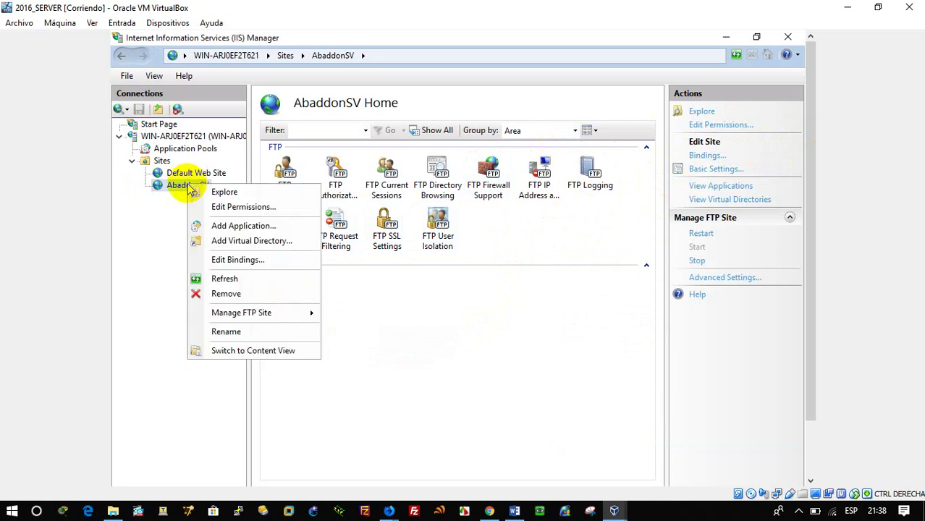
pyautogui.moveTo(303, 312)
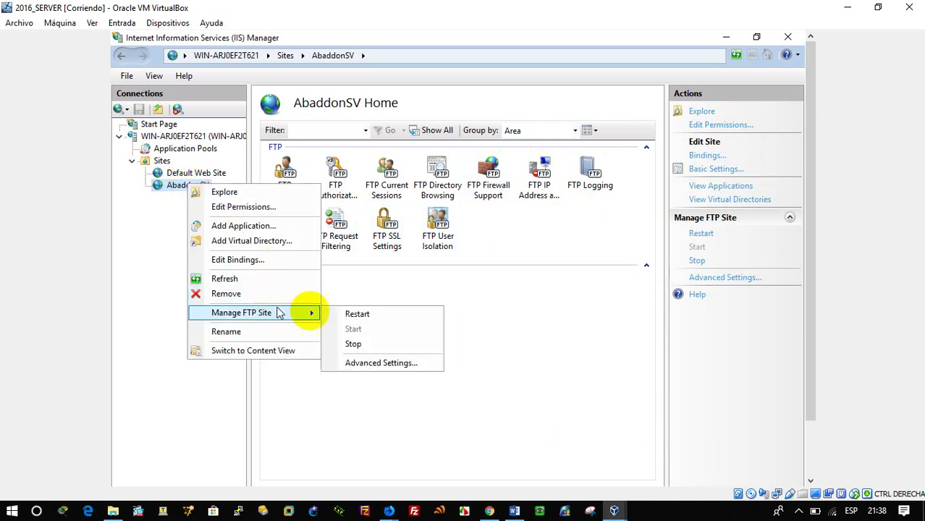
pyautogui.click(405, 363)
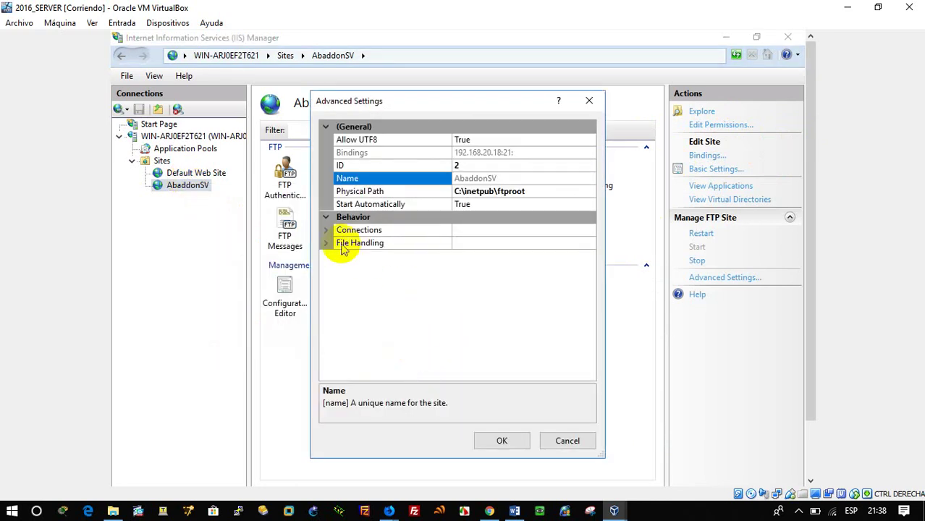
pyautogui.click(326, 229)
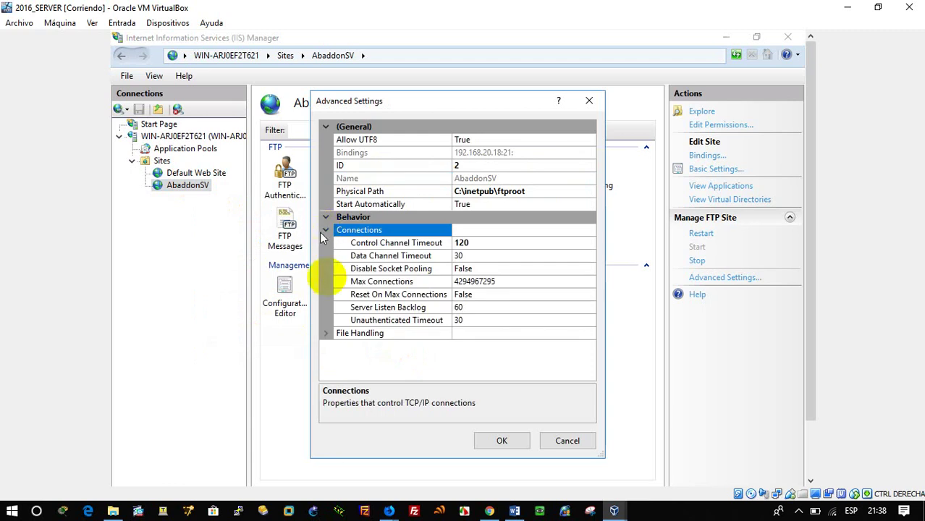
pyautogui.click(355, 333)
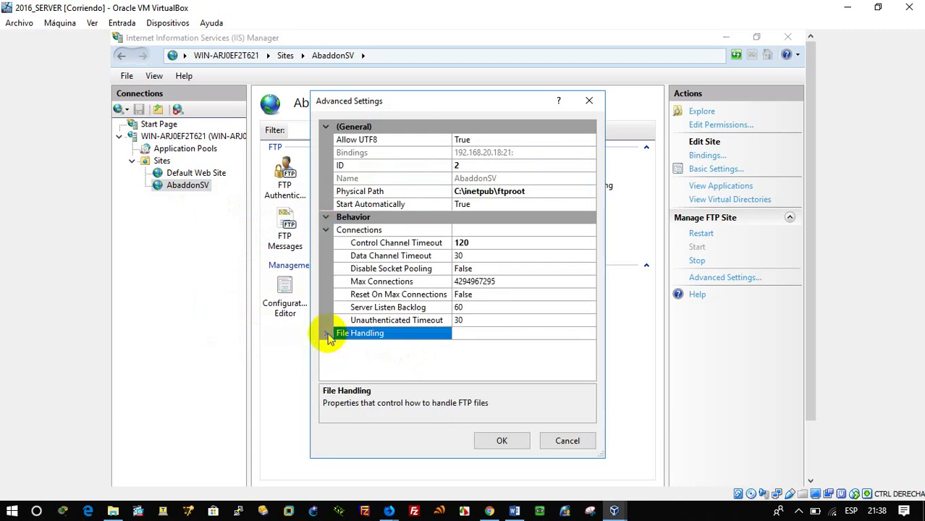
pyautogui.click(327, 334)
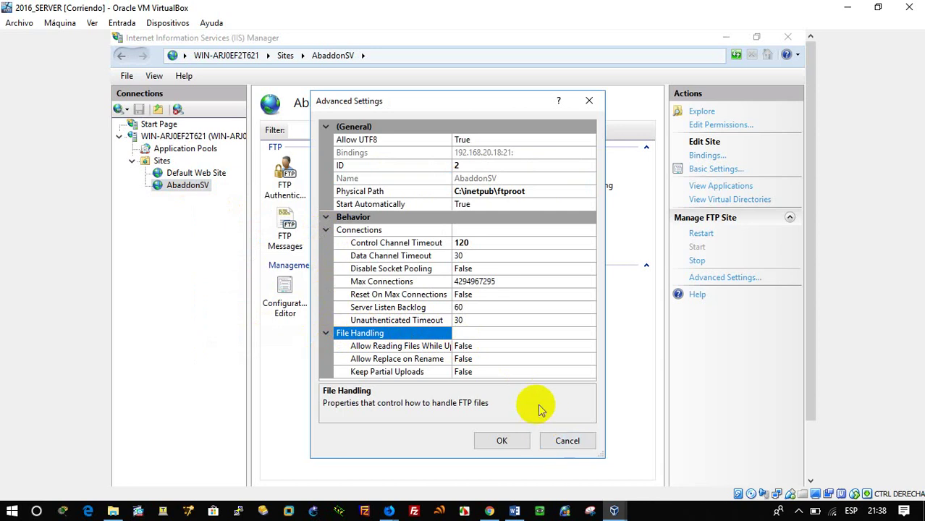
pyautogui.click(565, 441)
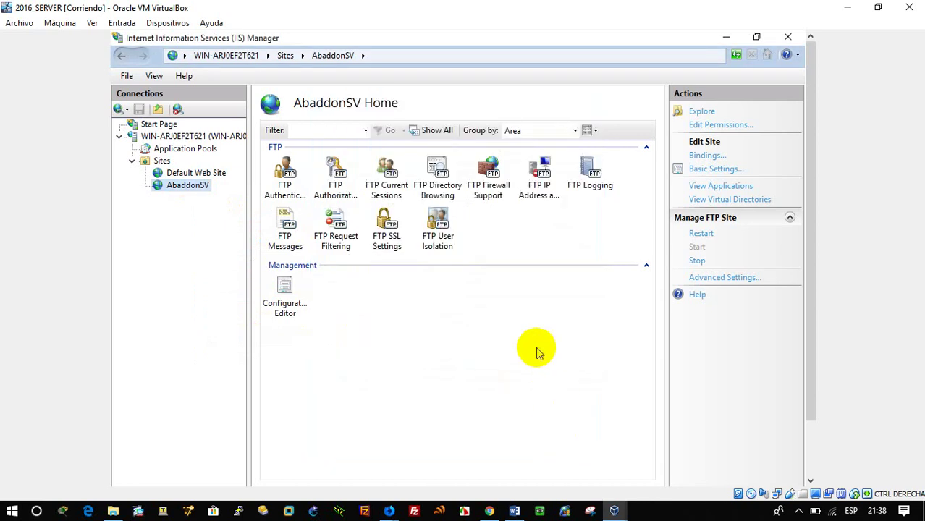
# Step: Edit the FTP Authorization Allow rule to grant All Anonymous Users Read and Write
pyautogui.click(384, 203)
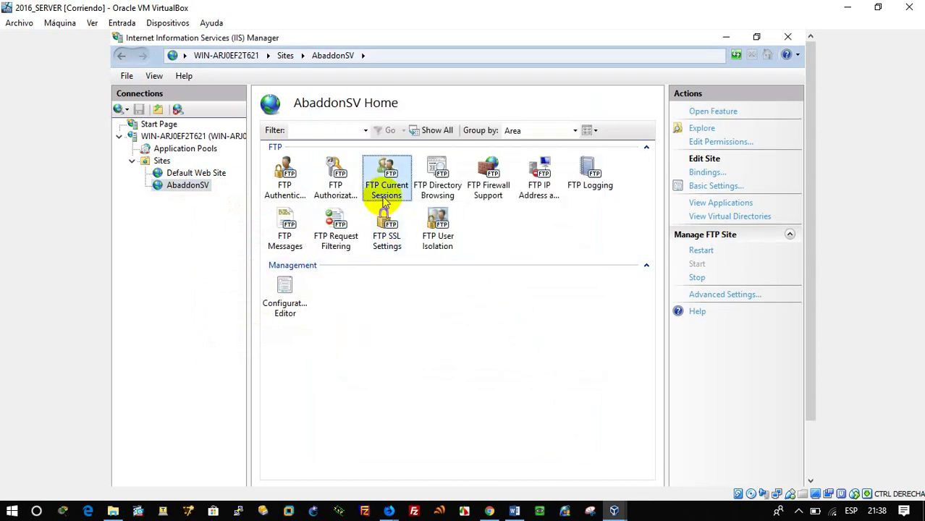
pyautogui.click(339, 185)
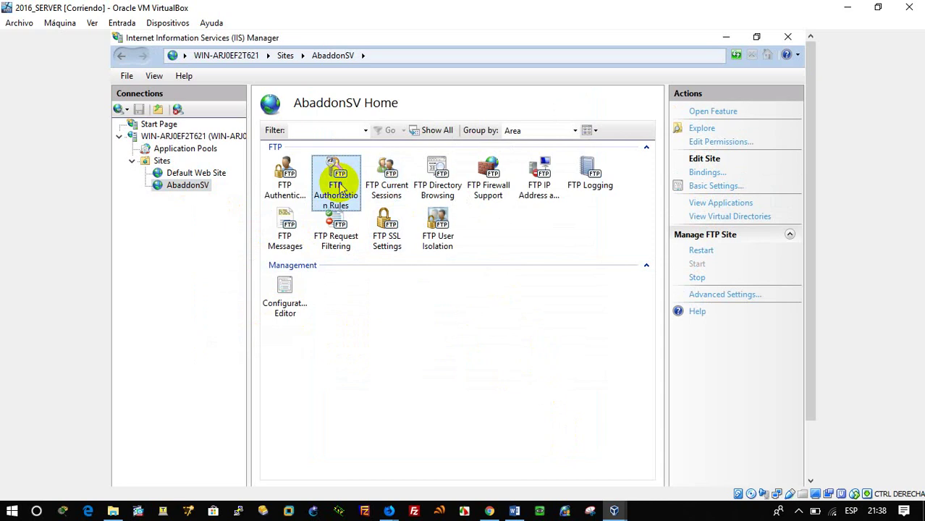
pyautogui.doubleClick(338, 186)
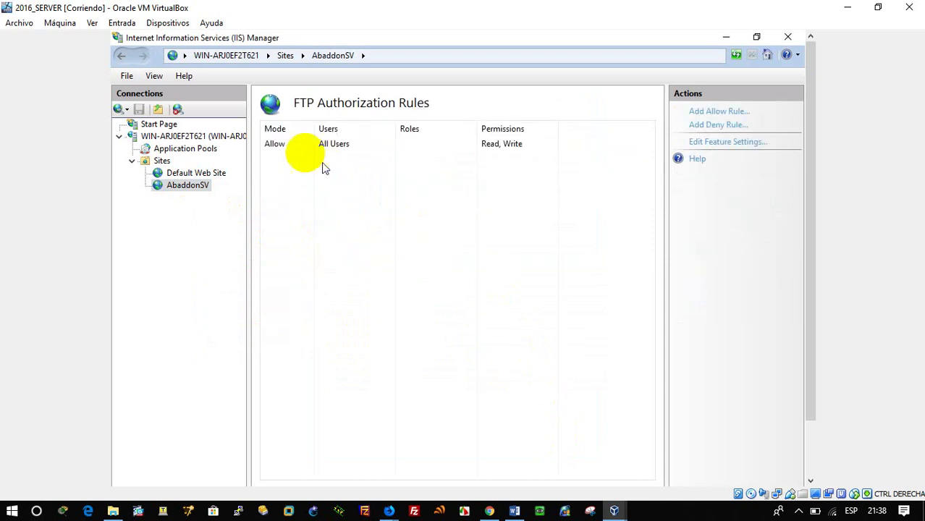
pyautogui.click(290, 147)
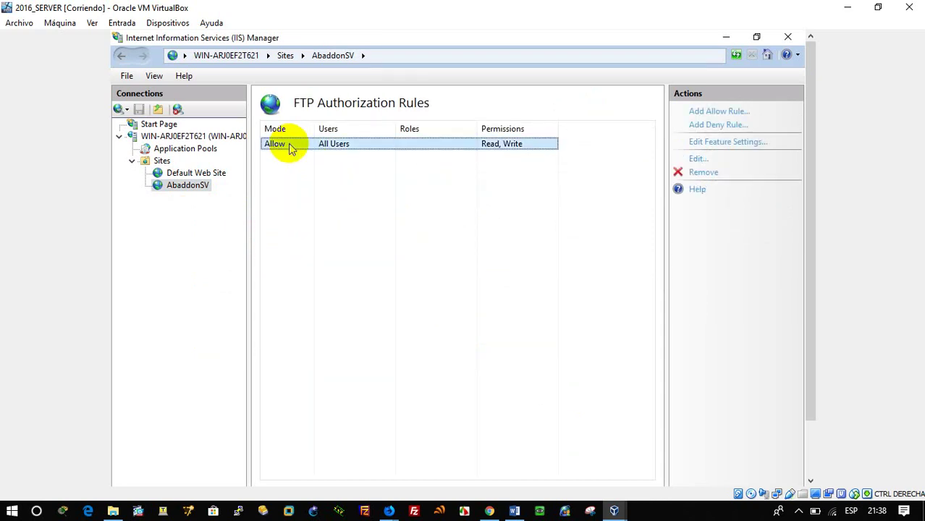
pyautogui.click(695, 160)
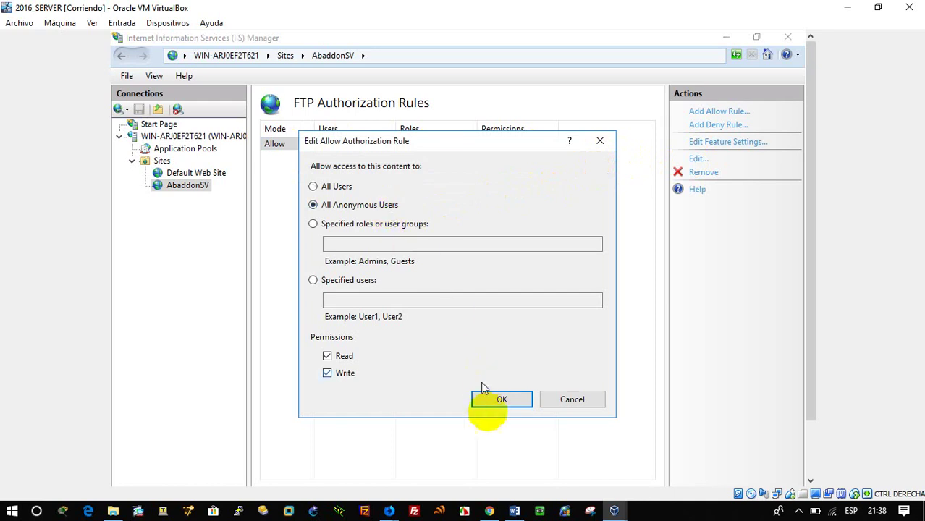
pyautogui.click(504, 405)
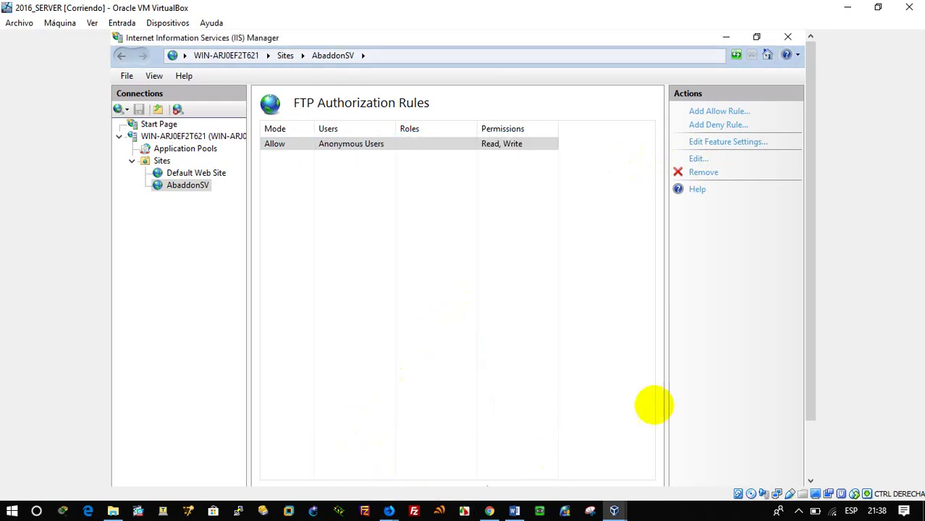
# Step: Connect File Explorer to the FTP server at ftp://192.168.20.18/
pyautogui.moveTo(805, 336); pyautogui.dragTo(809, 401)
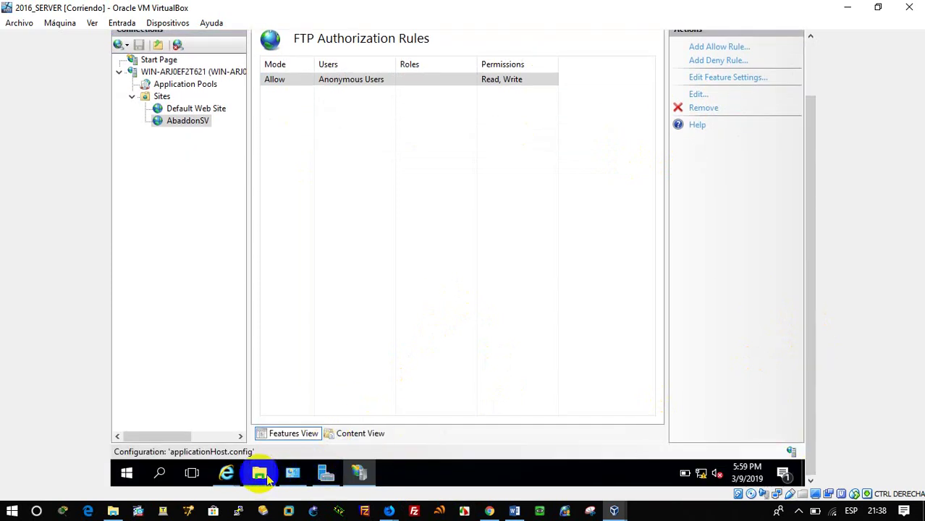
pyautogui.moveTo(259, 478)
pyautogui.click(324, 423)
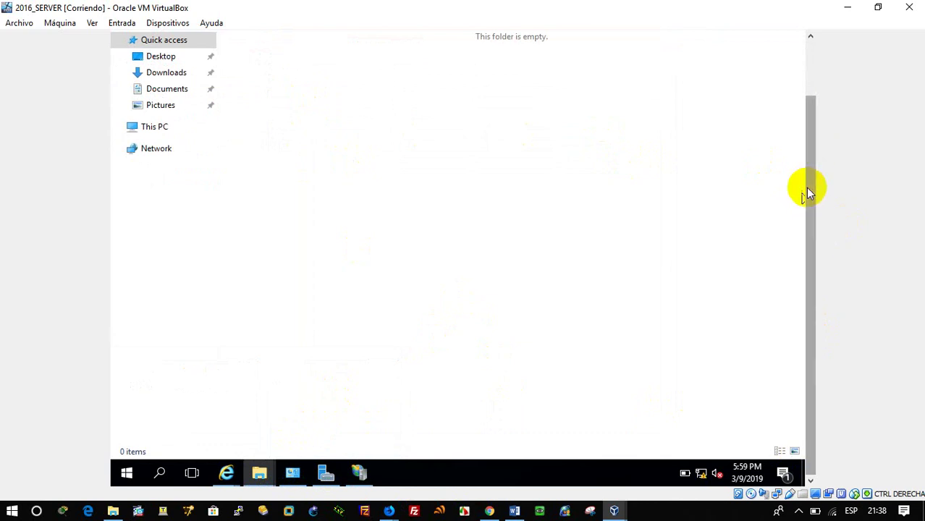
pyautogui.moveTo(807, 189); pyautogui.dragTo(816, 93)
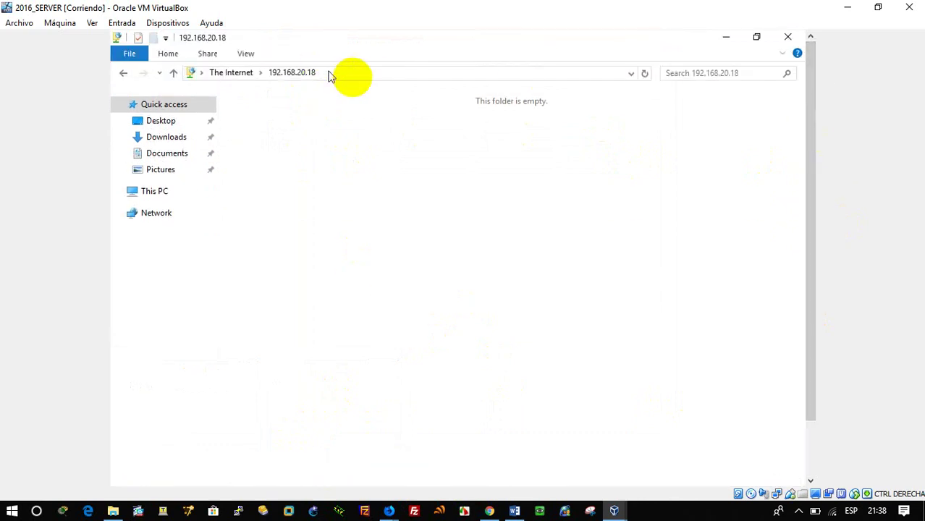
pyautogui.click(354, 76)
pyautogui.press('Return')
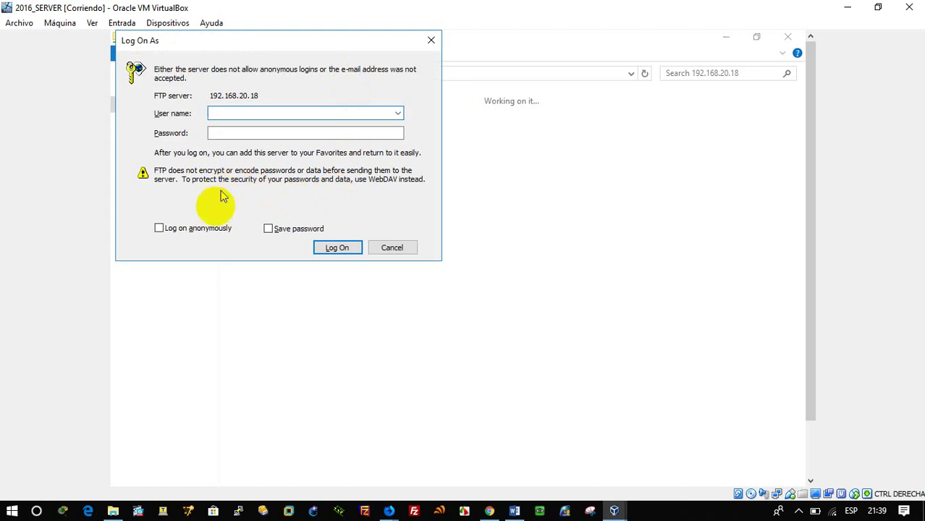
# Step: Log on anonymously, then choose anonymous logon again when the prompt reappears
pyautogui.click(212, 228)
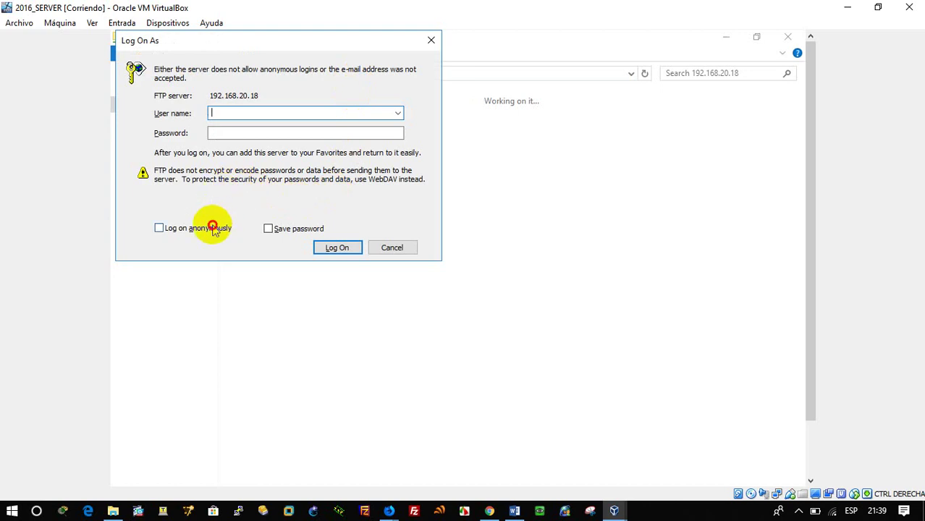
pyautogui.click(343, 251)
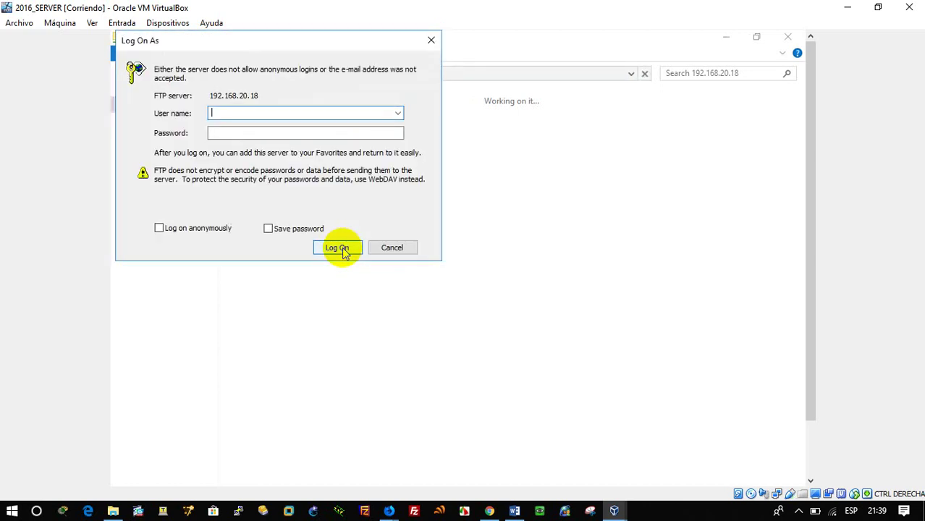
pyautogui.click(228, 229)
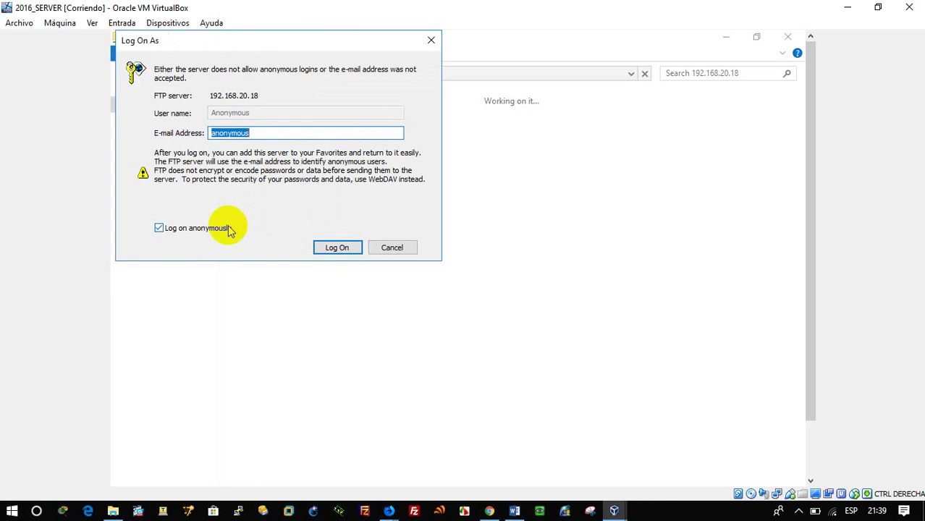
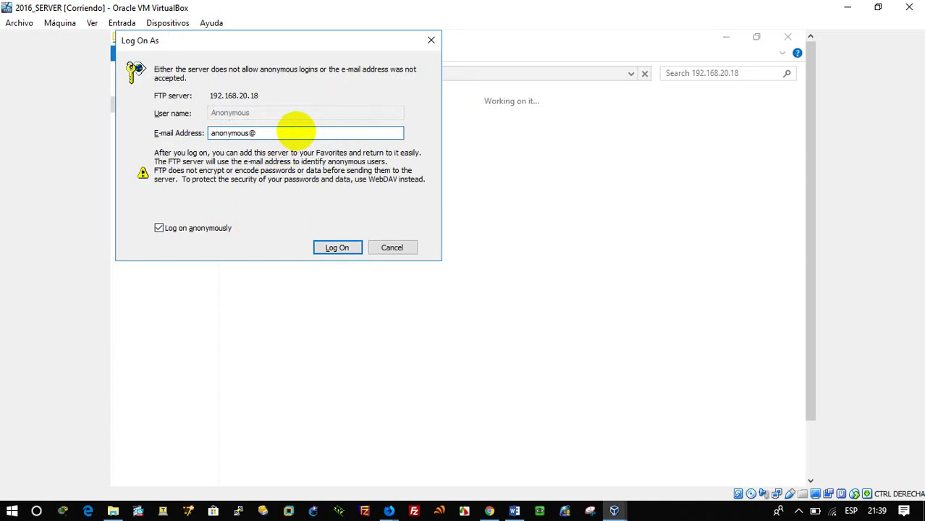
# Step: Untick anonymous log-on, close the FTP prompt, and return to the server virtual machine
pyautogui.press('Return')
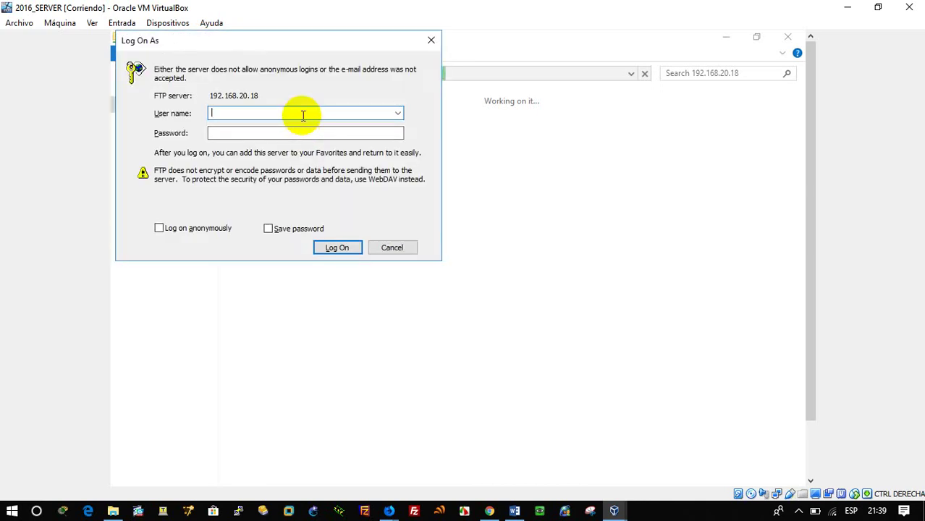
pyautogui.click(433, 40)
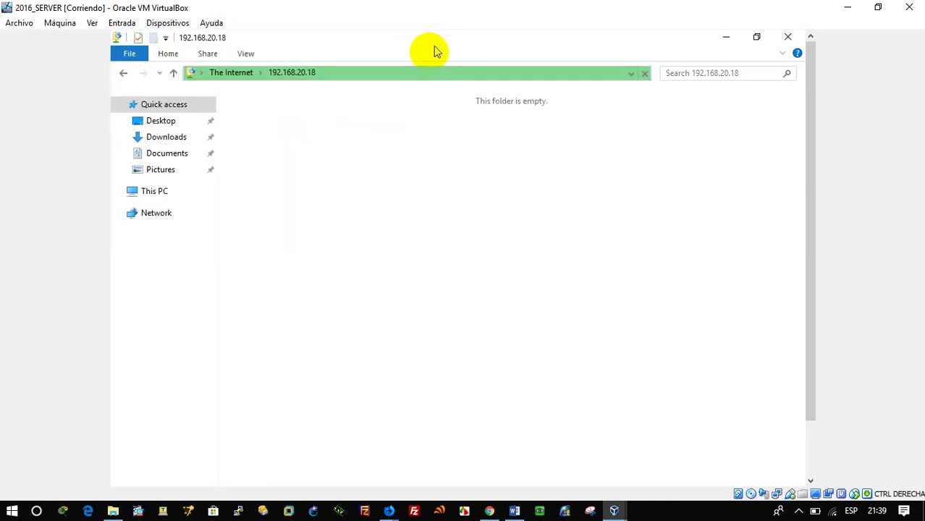
pyautogui.moveTo(613, 509)
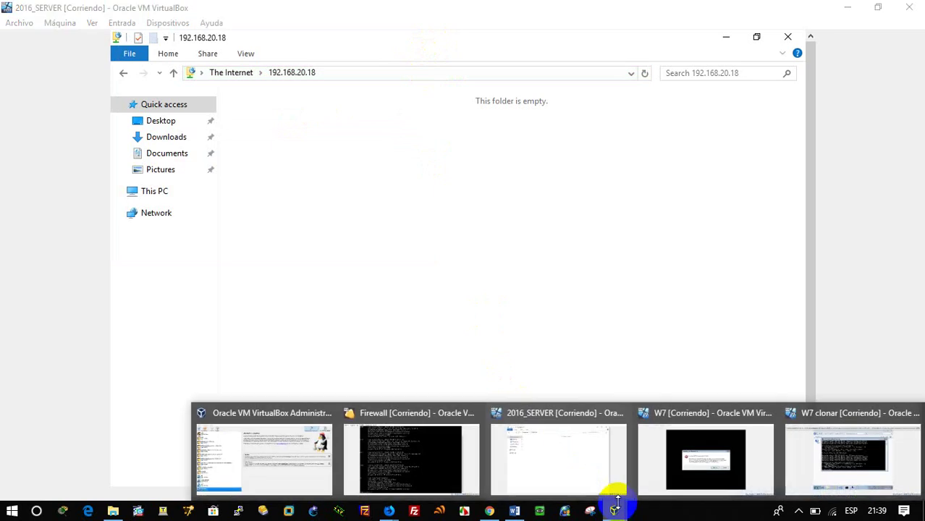
pyautogui.click(553, 459)
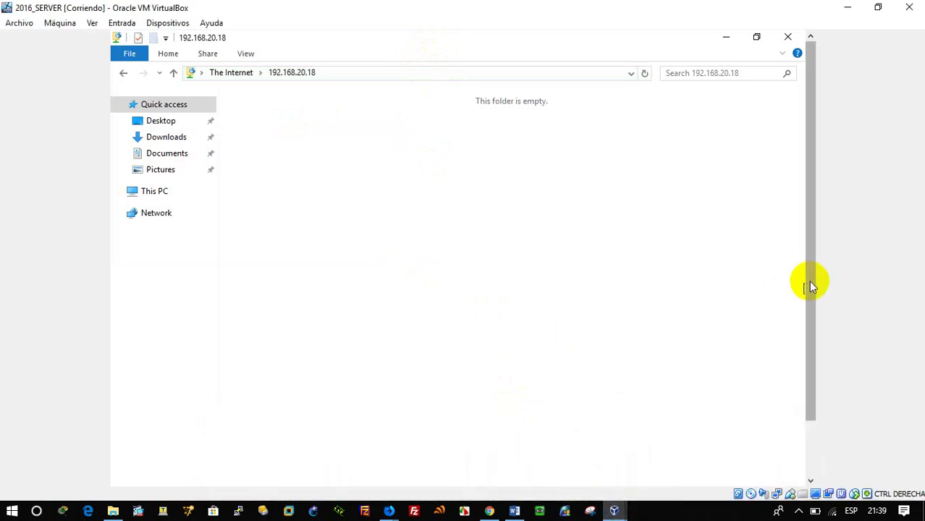
pyautogui.moveTo(809, 285); pyautogui.dragTo(798, 419)
# Step: Edit the IIS FTP Allow rule to grant the ftpgroup role Read and Write instead of anonymous users
pyautogui.click(359, 472)
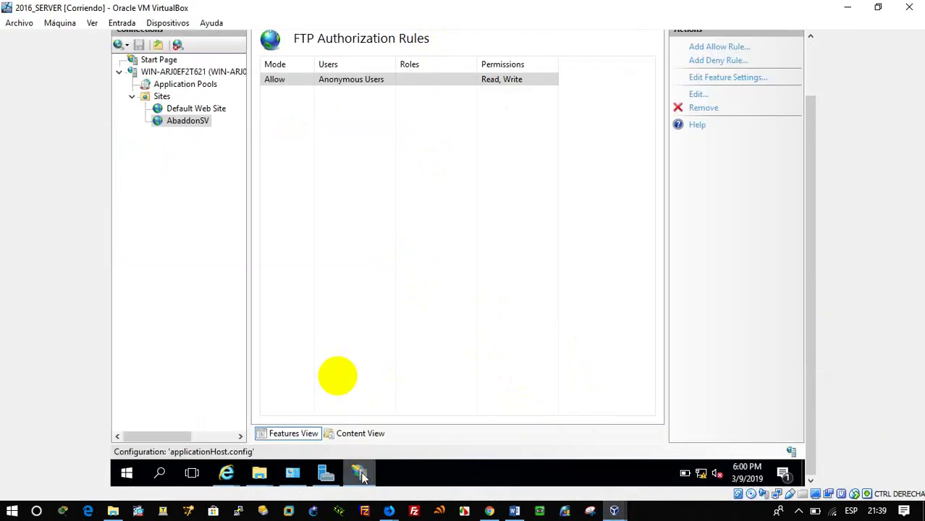
pyautogui.click(442, 85)
pyautogui.click(698, 96)
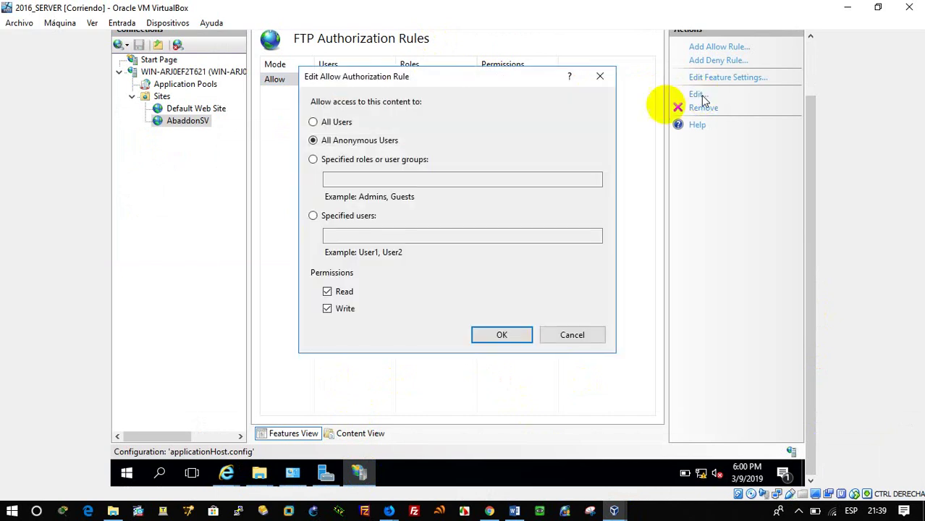
pyautogui.click(373, 220)
pyautogui.click(372, 236)
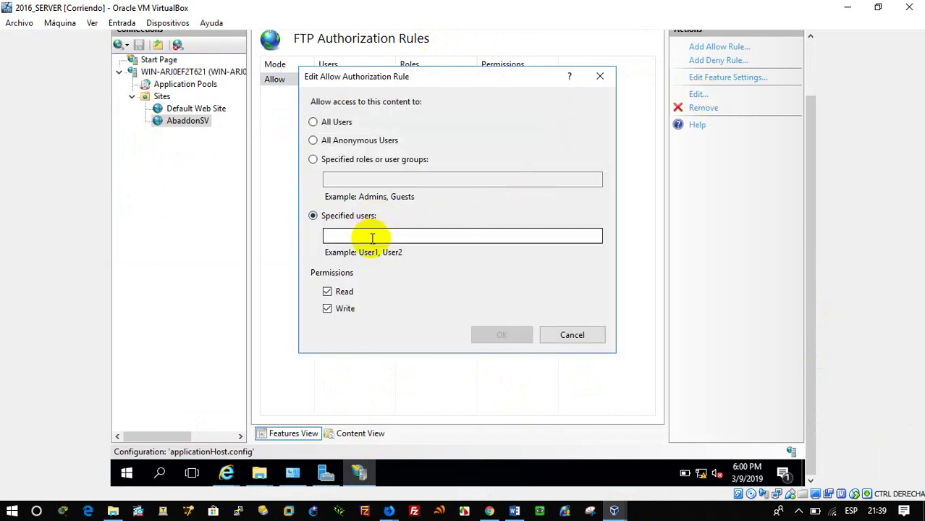
pyautogui.click(366, 160)
pyautogui.click(364, 179)
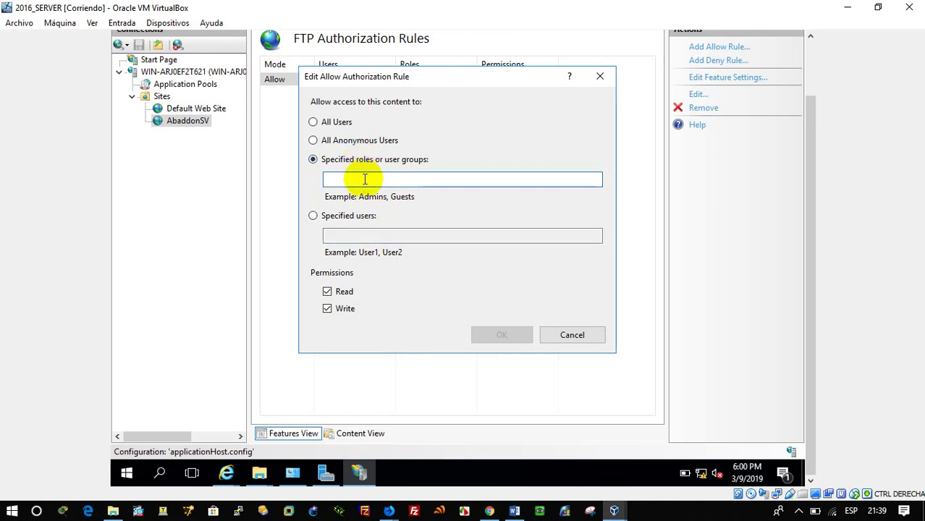
pyautogui.write('ftpgroup')
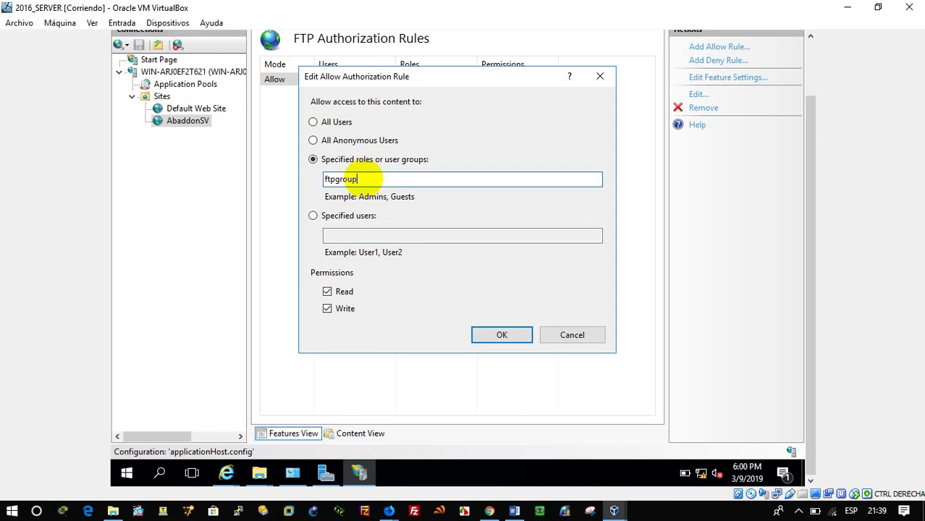
pyautogui.click(501, 334)
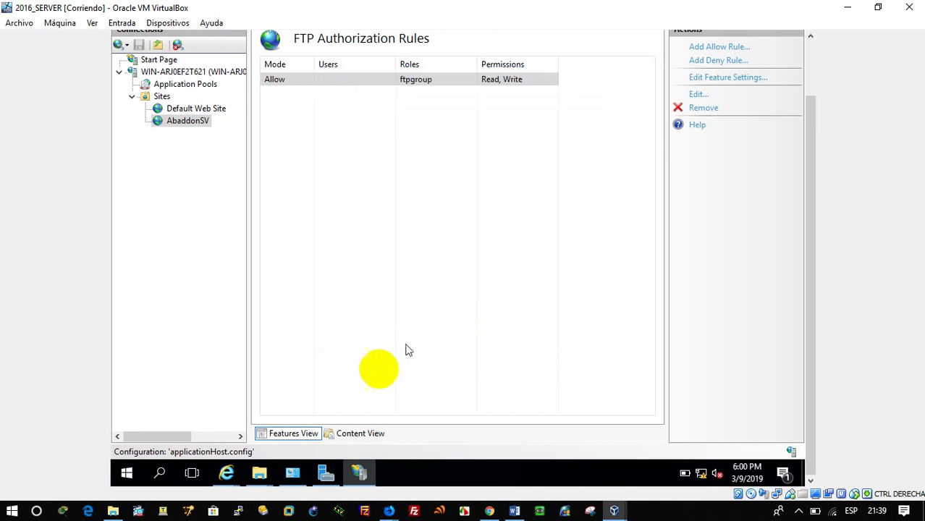
pyautogui.click(159, 473)
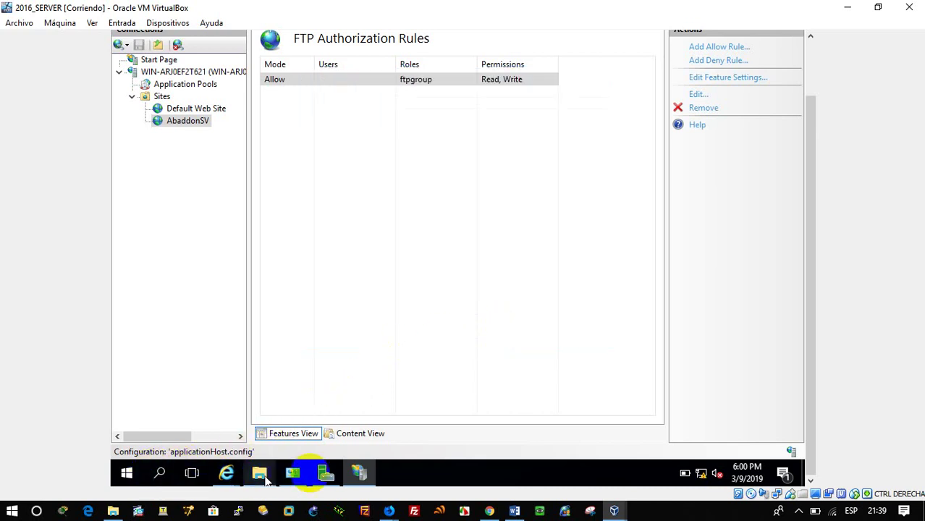
# Step: Open Computer Management and browse to Local Users and Groups > Groups
pyautogui.rightClick(127, 474)
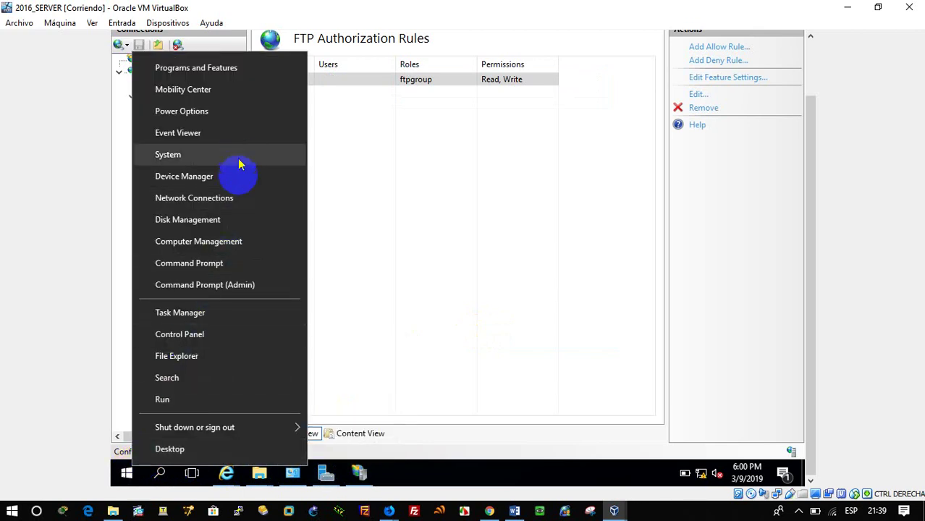
pyautogui.click(238, 250)
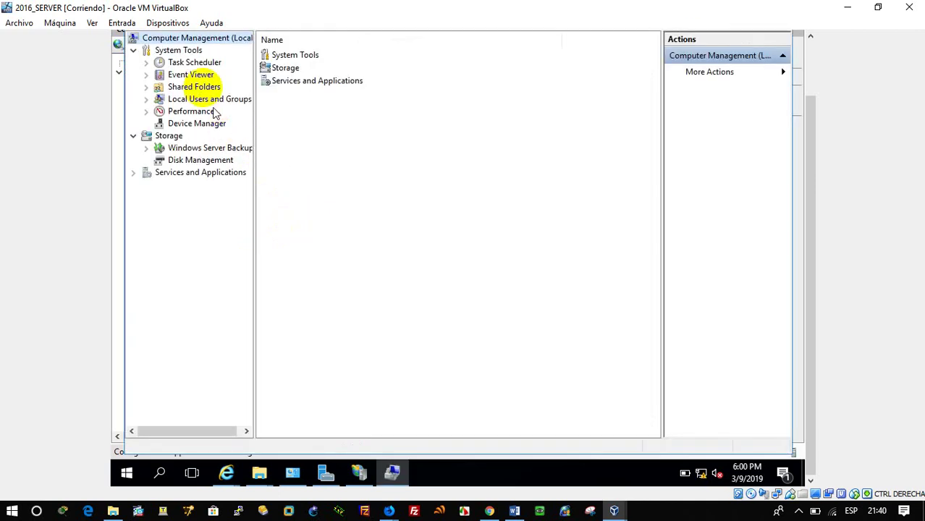
pyautogui.click(204, 101)
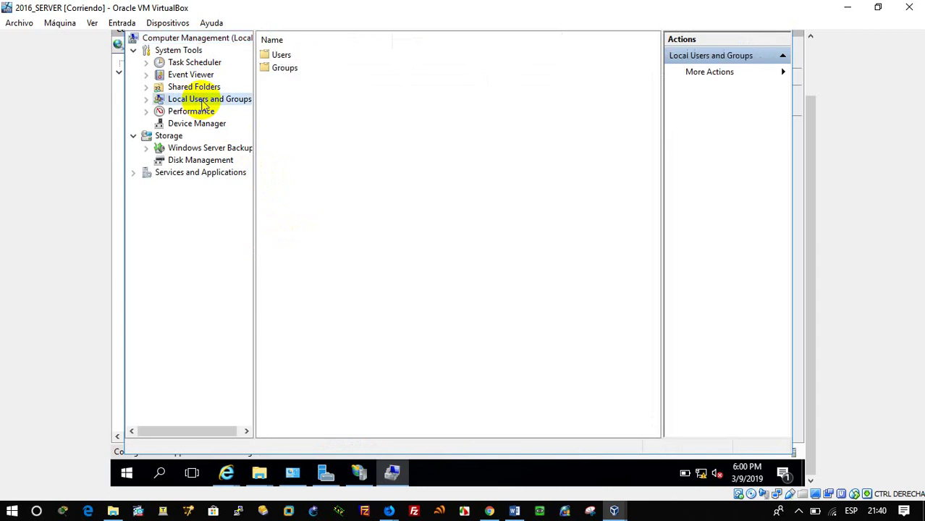
pyautogui.doubleClick(279, 68)
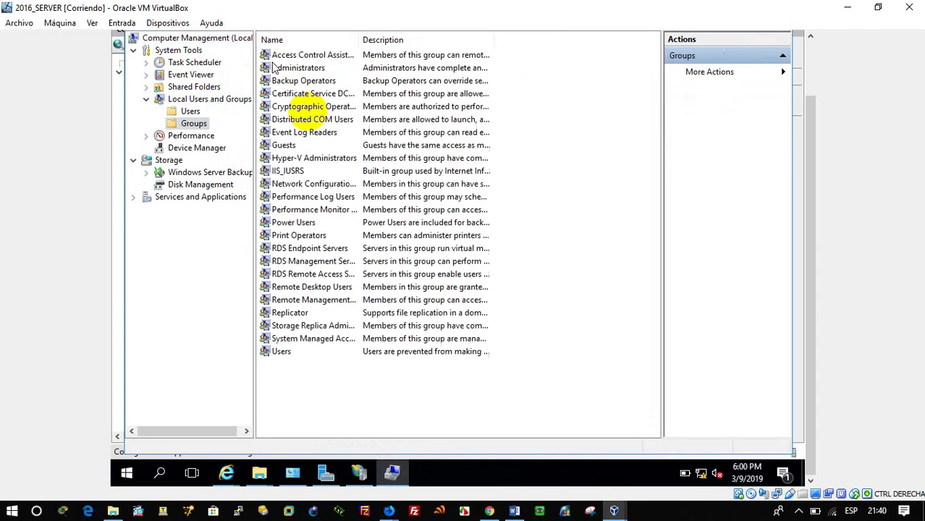
# Step: Create a new local group named ftpgroup without adding any members
pyautogui.rightClick(325, 406)
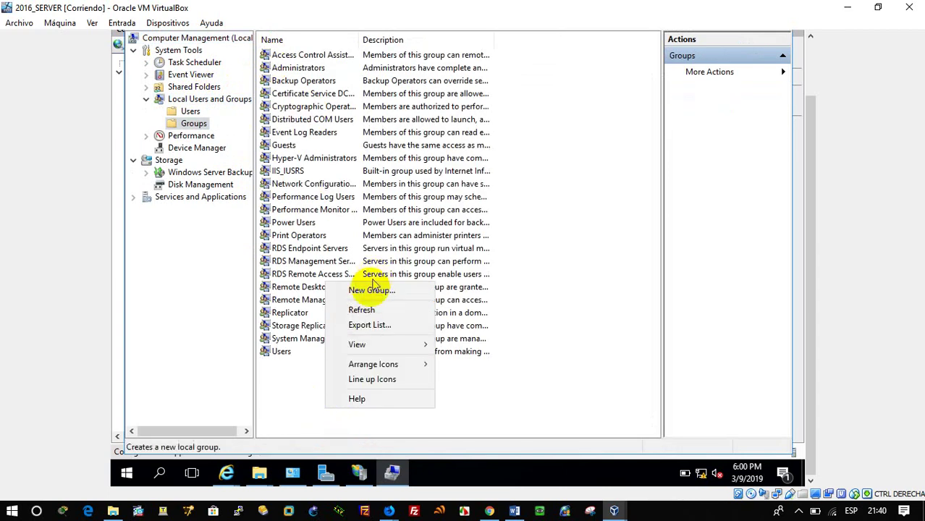
pyautogui.click(372, 291)
pyautogui.write('ftpgroup')
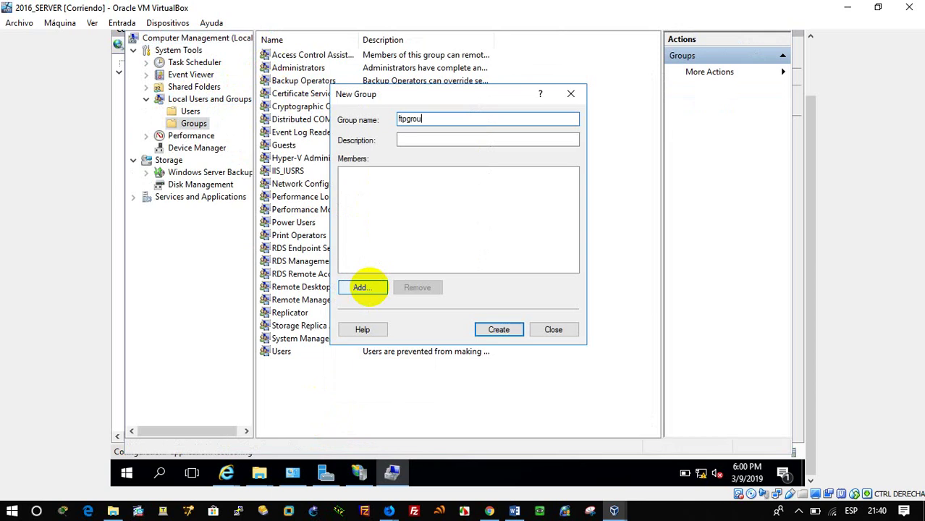
pyautogui.click(362, 287)
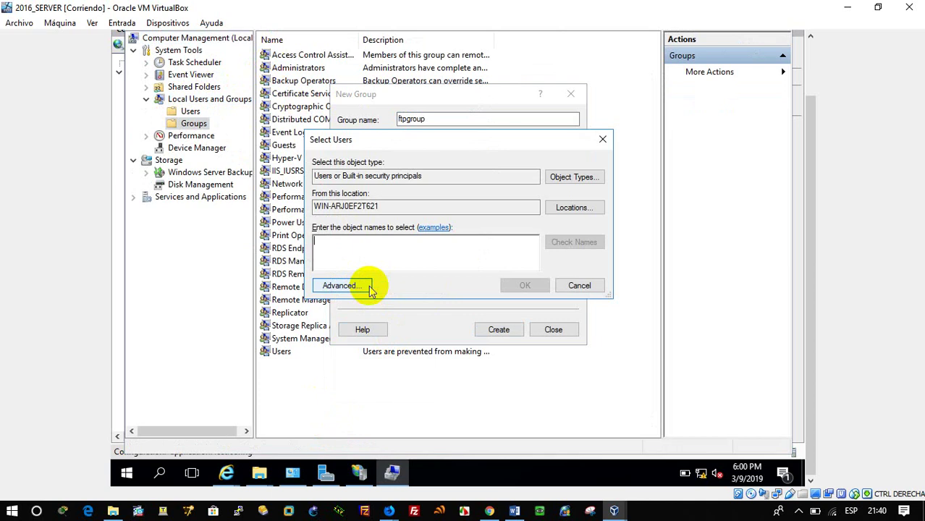
pyautogui.click(568, 285)
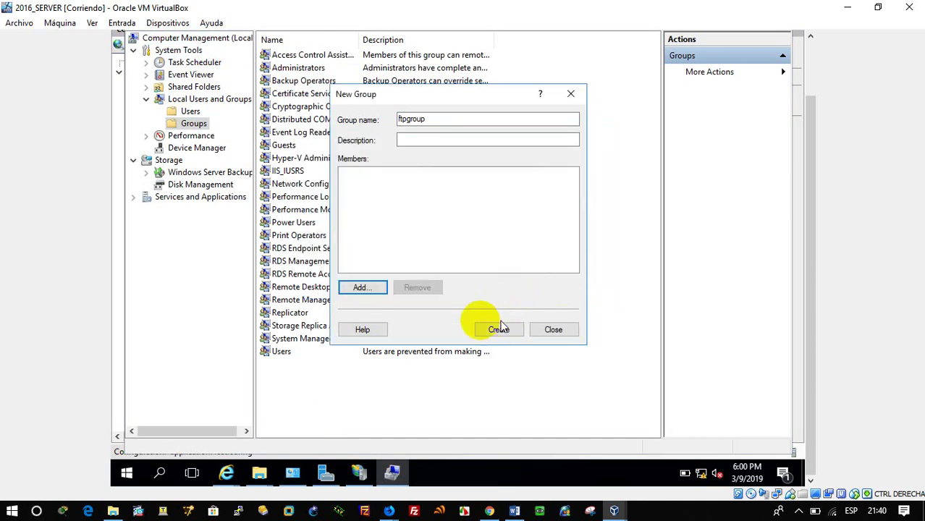
pyautogui.click(500, 331)
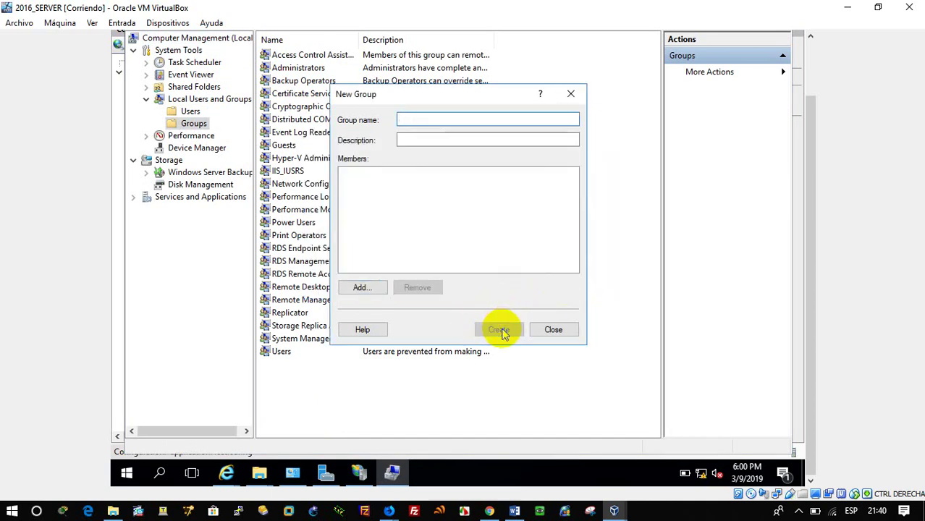
pyautogui.click(555, 329)
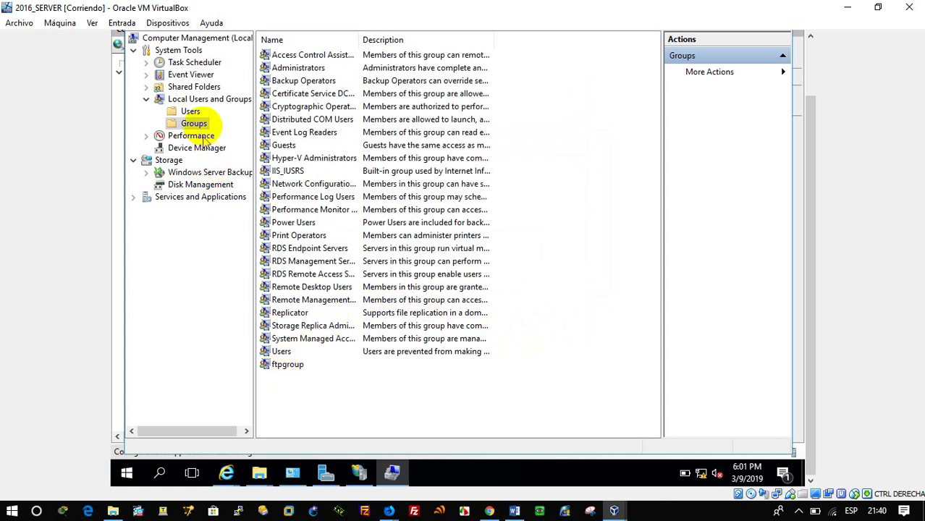
# Step: Start a new local user 'a' that cannot change its password and whose password never expires
pyautogui.click(190, 111)
pyautogui.rightClick(332, 209)
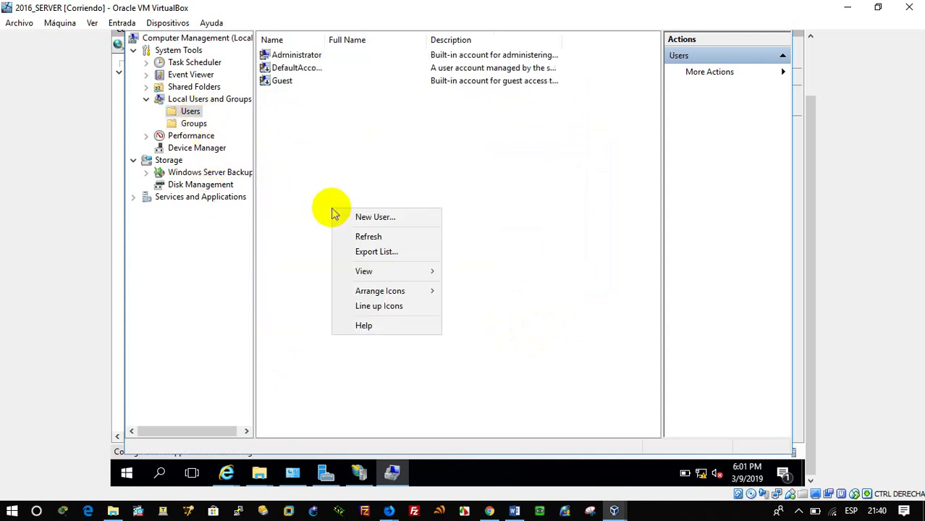
pyautogui.click(375, 218)
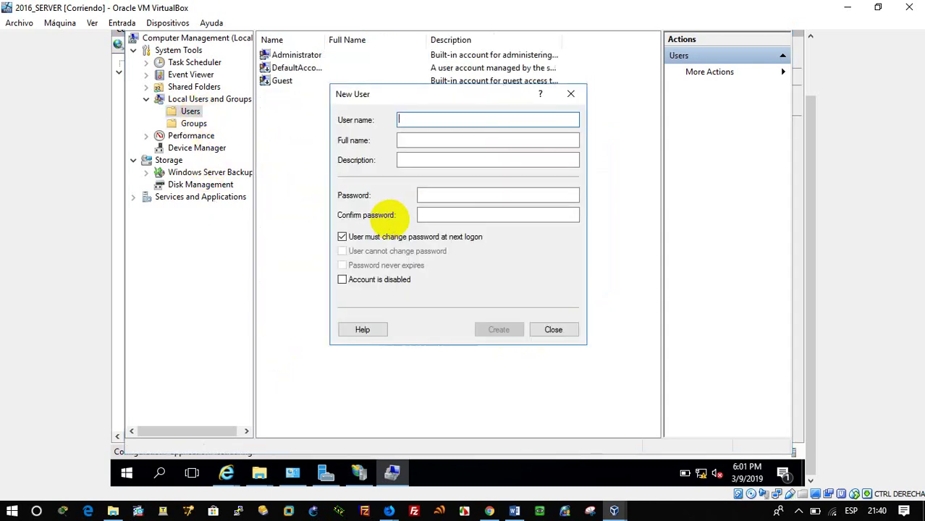
pyautogui.write('a')
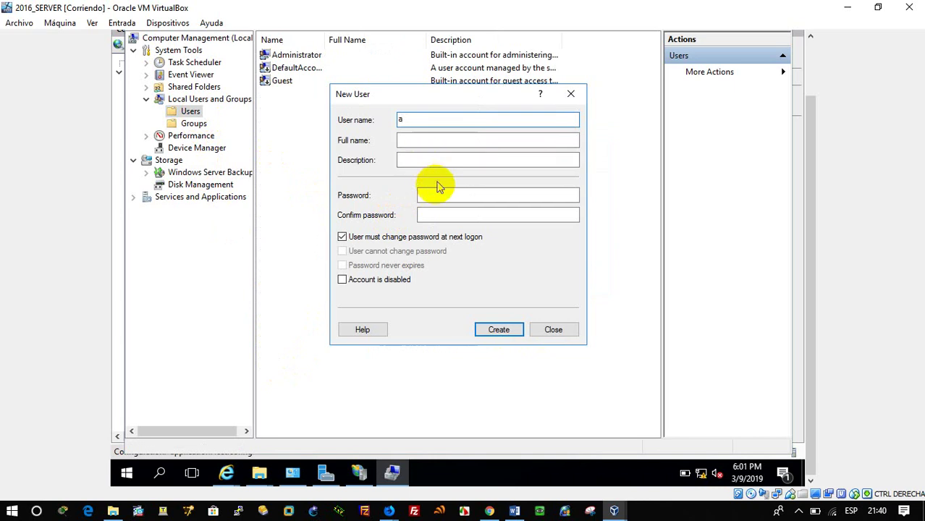
pyautogui.click(397, 238)
pyautogui.click(393, 251)
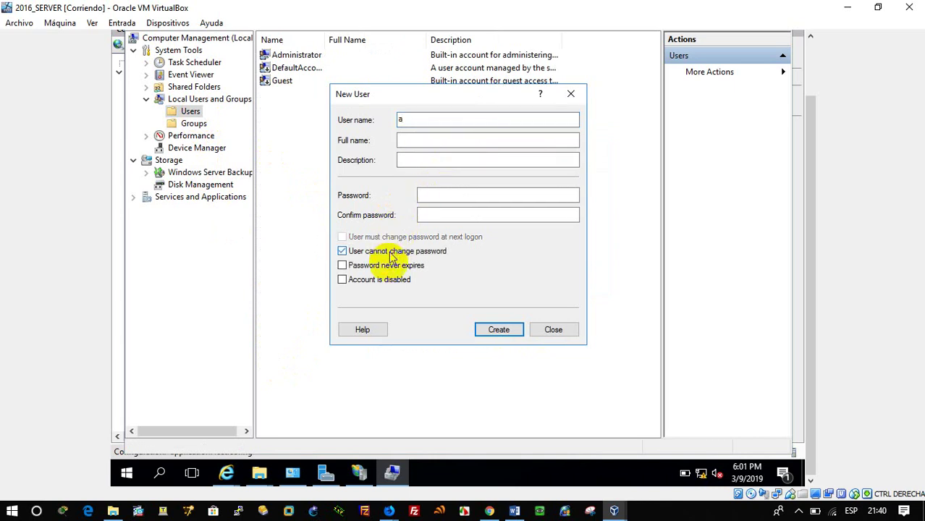
pyautogui.click(390, 267)
# Step: Enter and confirm the account password, then create the user
pyautogui.click(432, 196)
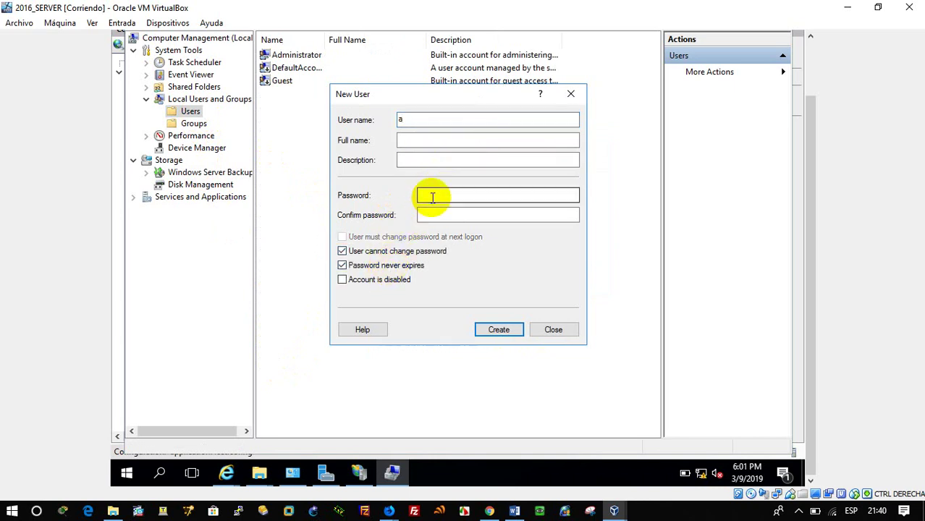
pyautogui.write('a')
pyautogui.click(429, 214)
pyautogui.click(415, 193)
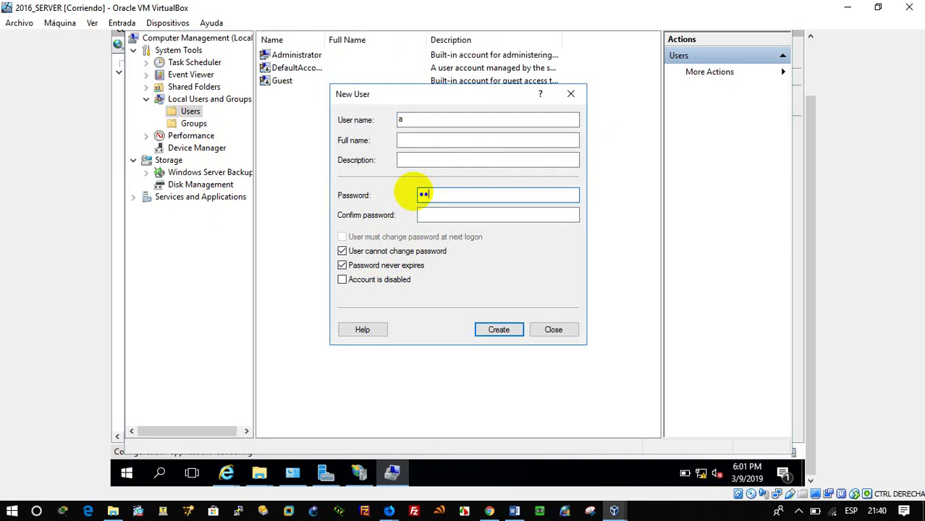
pyautogui.write('a')
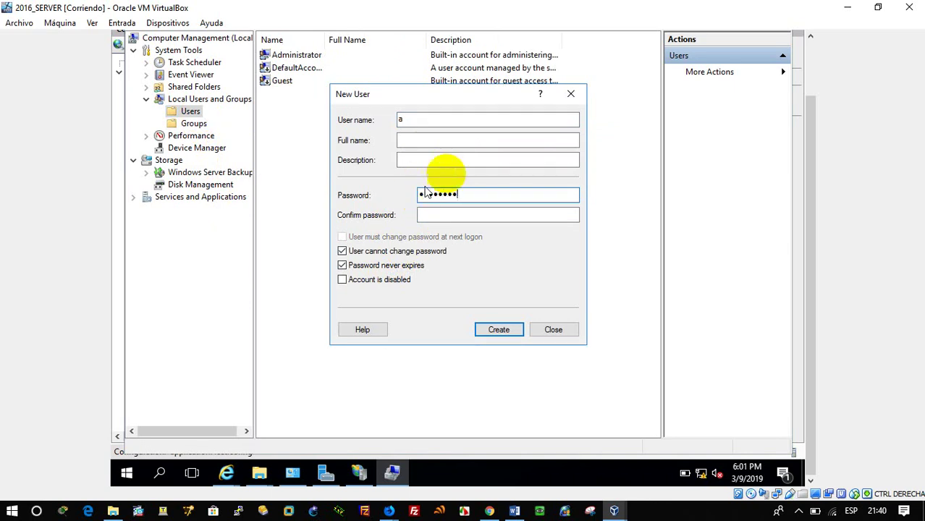
pyautogui.click(457, 218)
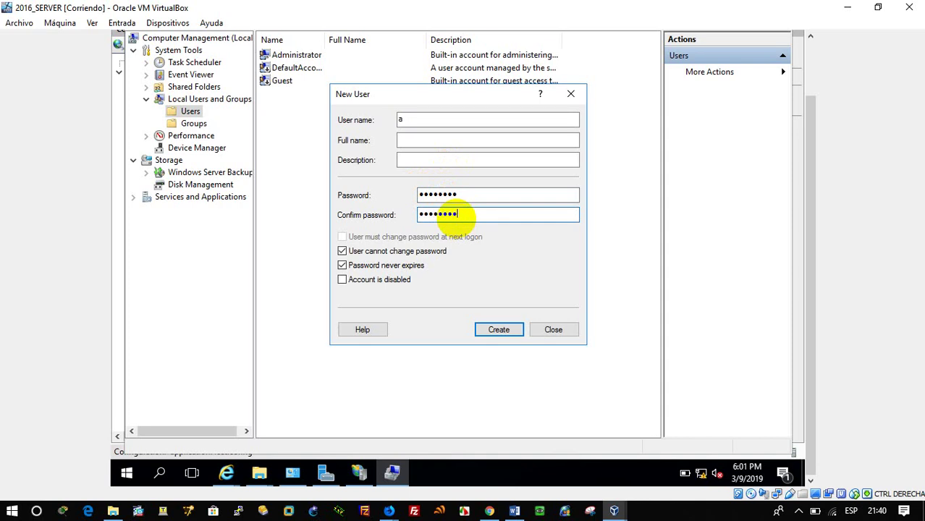
pyautogui.click(499, 330)
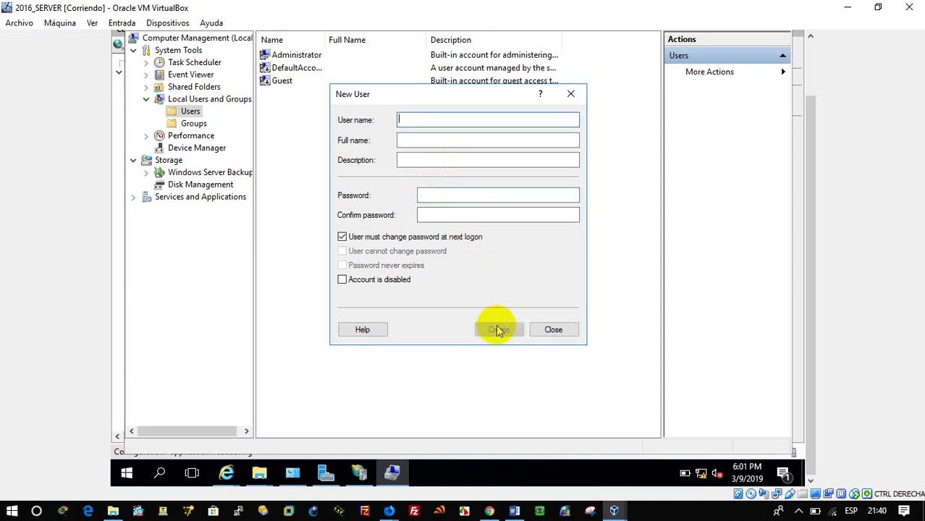
pyautogui.click(553, 330)
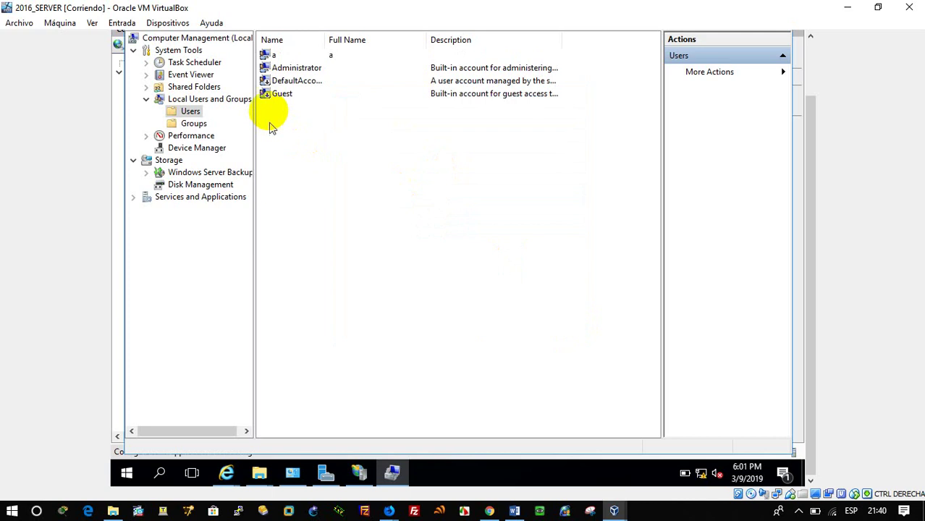
# Step: Add the new user 'a' as a member of ftpgroup and save the group properties
pyautogui.click(193, 125)
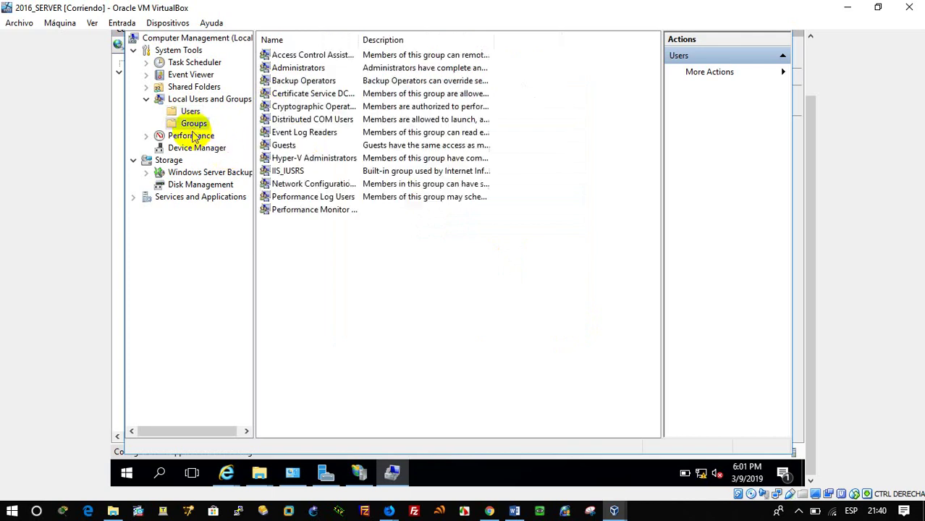
pyautogui.click(288, 366)
pyautogui.doubleClick(289, 366)
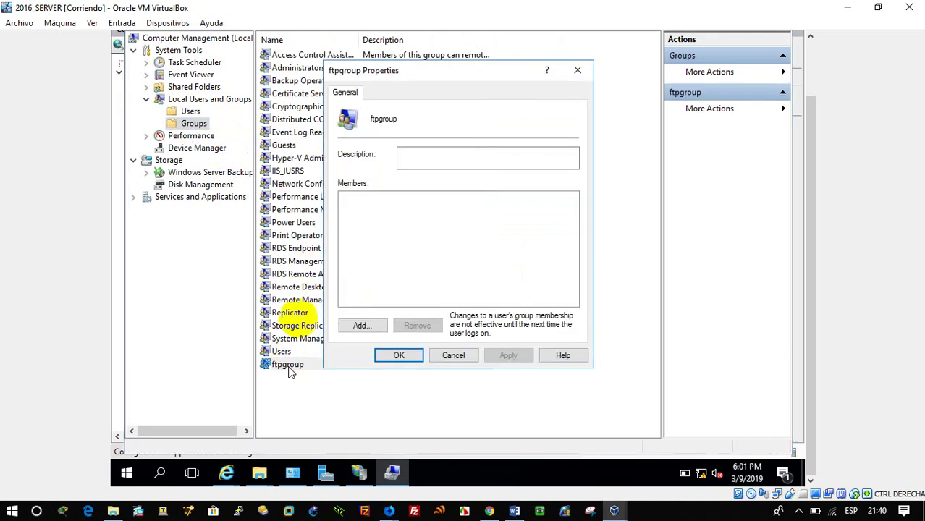
pyautogui.click(360, 327)
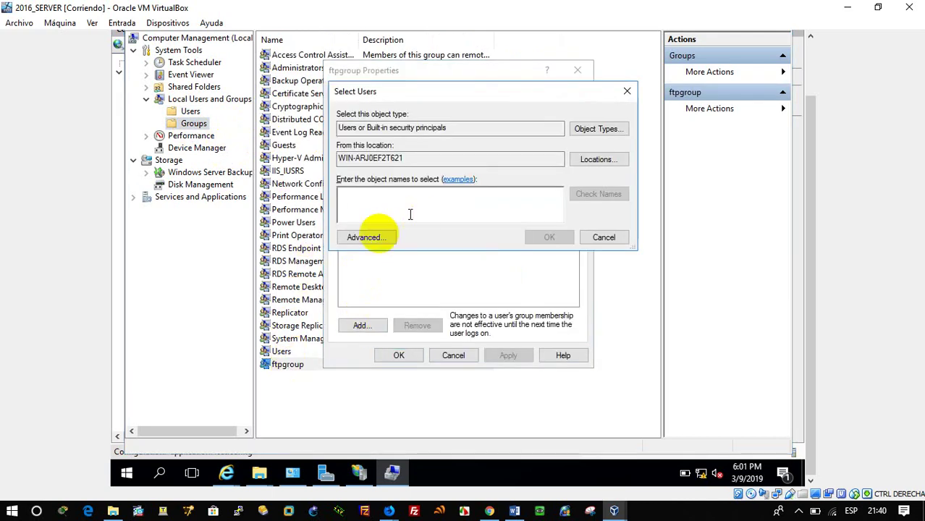
pyautogui.click(366, 238)
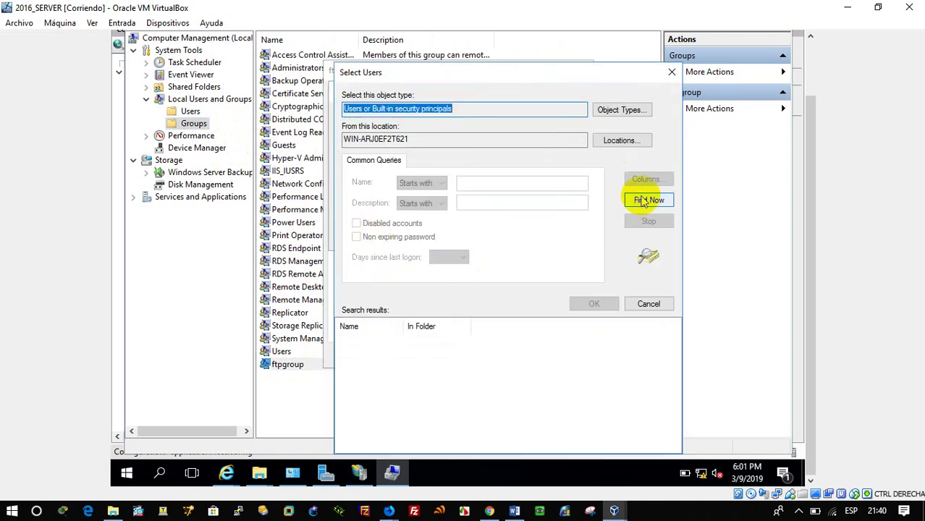
pyautogui.click(641, 202)
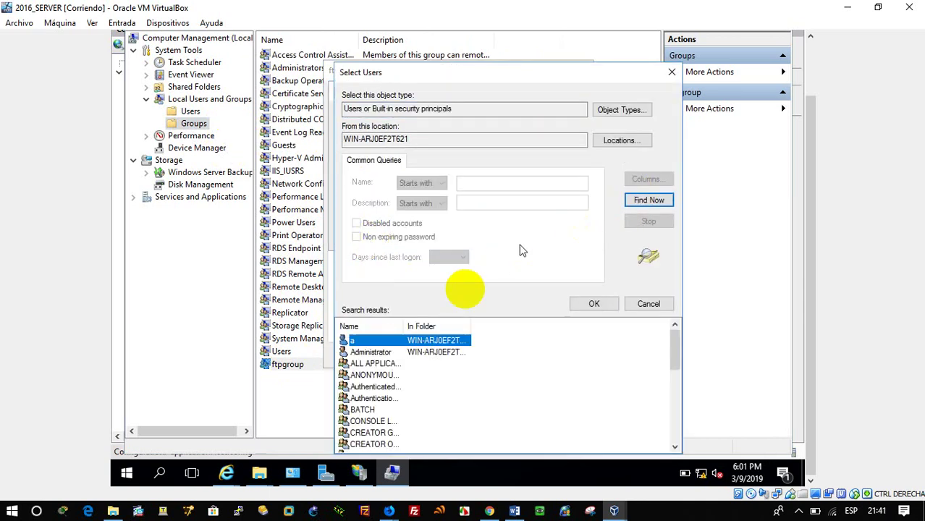
pyautogui.click(593, 303)
pyautogui.click(556, 238)
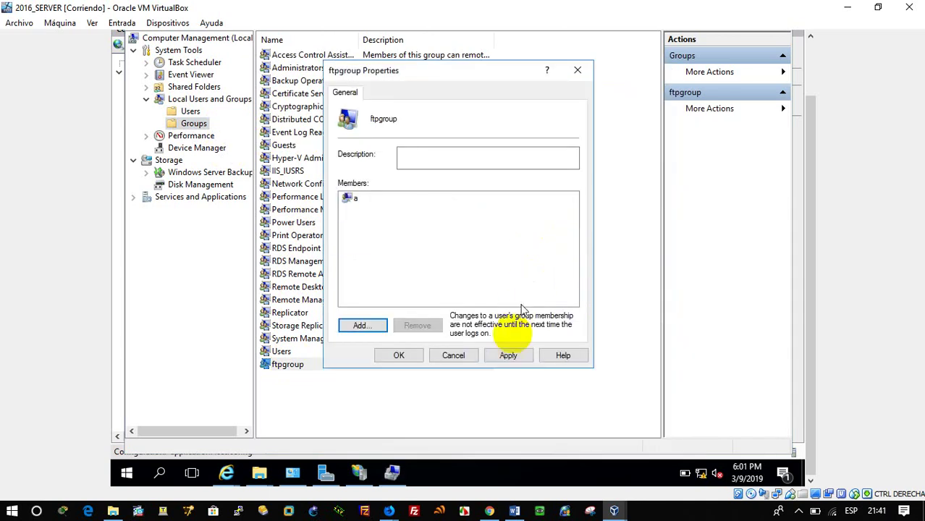
pyautogui.click(517, 355)
pyautogui.click(405, 356)
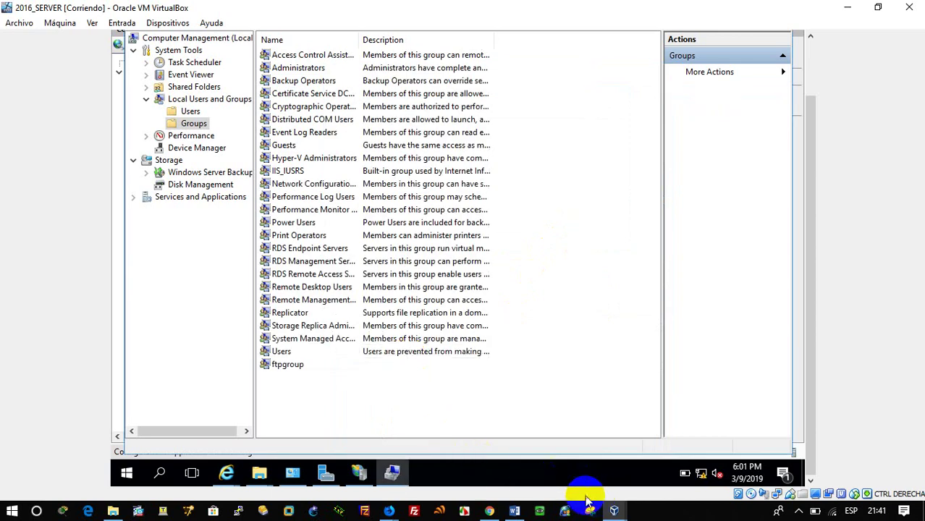
# Step: Return to the File Explorer window and reload ftp://192.168.20.18/
pyautogui.click(614, 507)
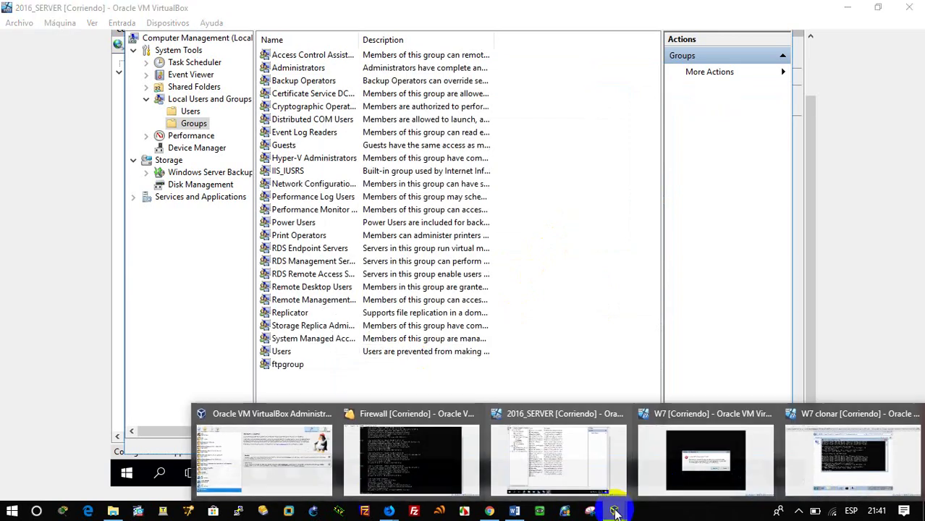
pyautogui.click(558, 461)
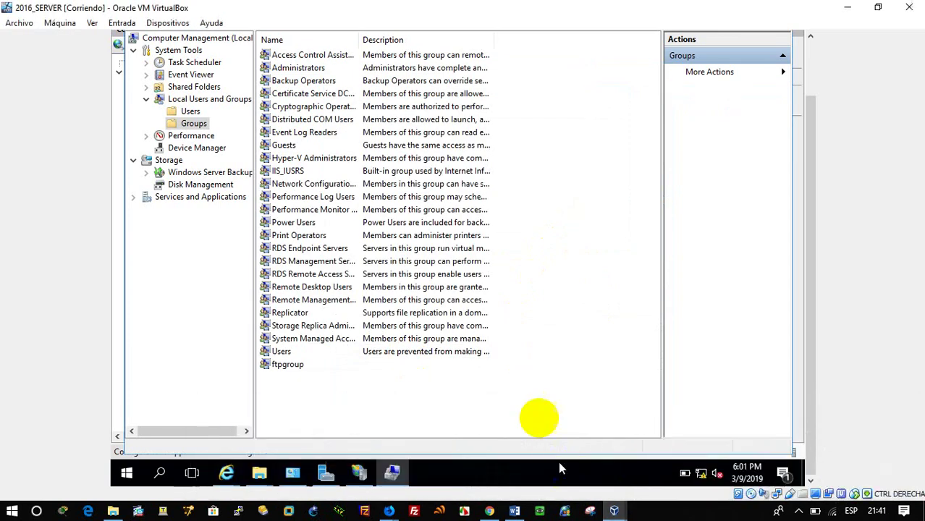
pyautogui.click(263, 483)
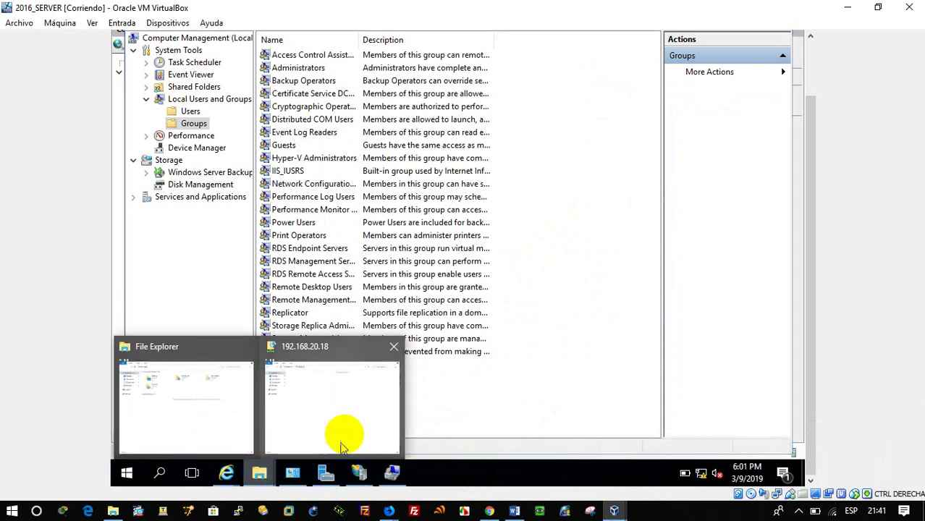
pyautogui.click(341, 429)
pyautogui.moveTo(811, 286); pyautogui.dragTo(801, 151)
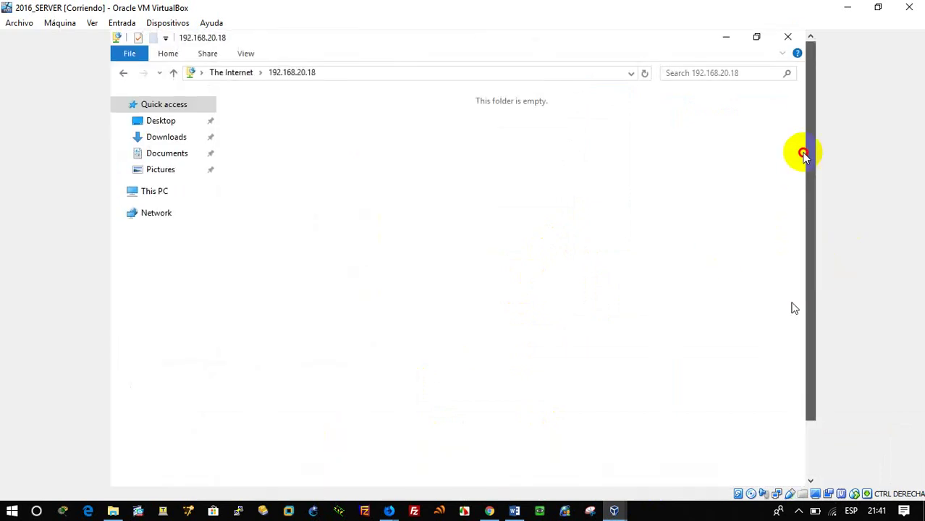
pyautogui.click(340, 74)
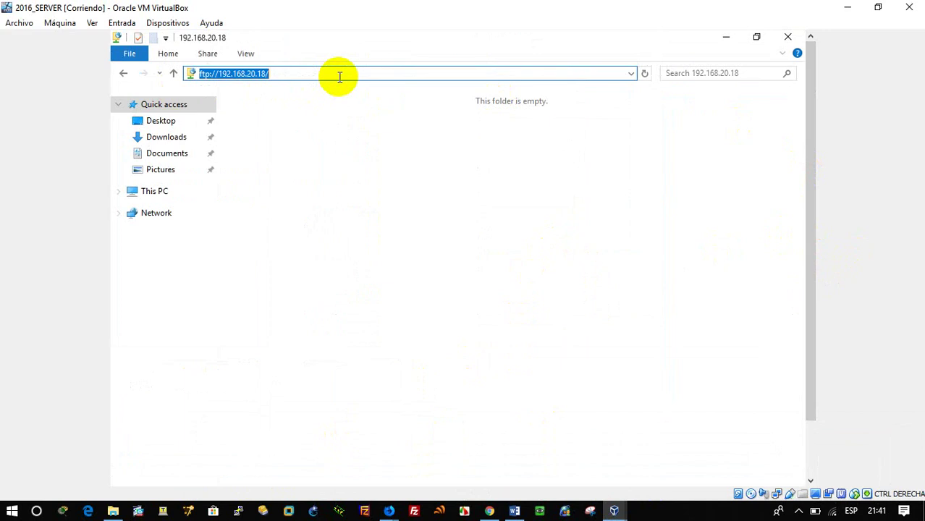
pyautogui.press('Return')
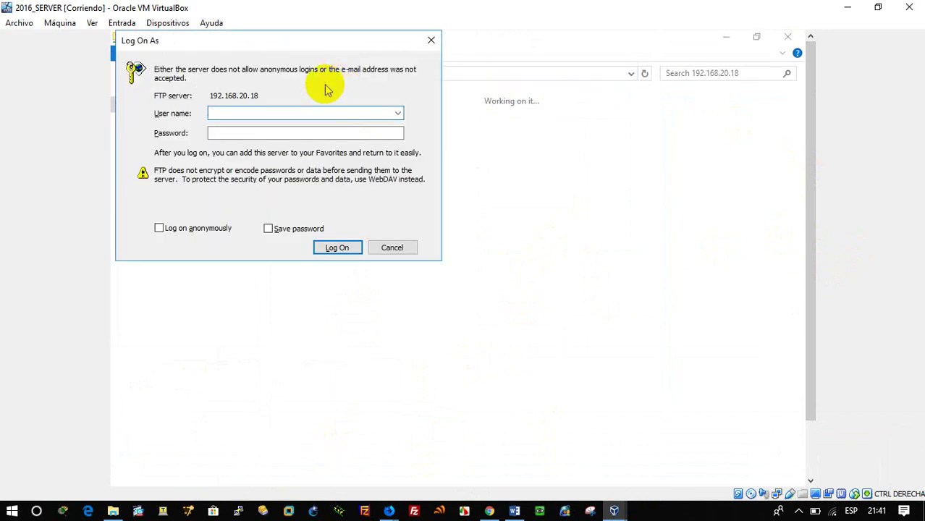
# Step: Try logging on to the FTP site as user 'a', retry after the failure, then dismiss the prompt
pyautogui.write('a')
pyautogui.click(266, 131)
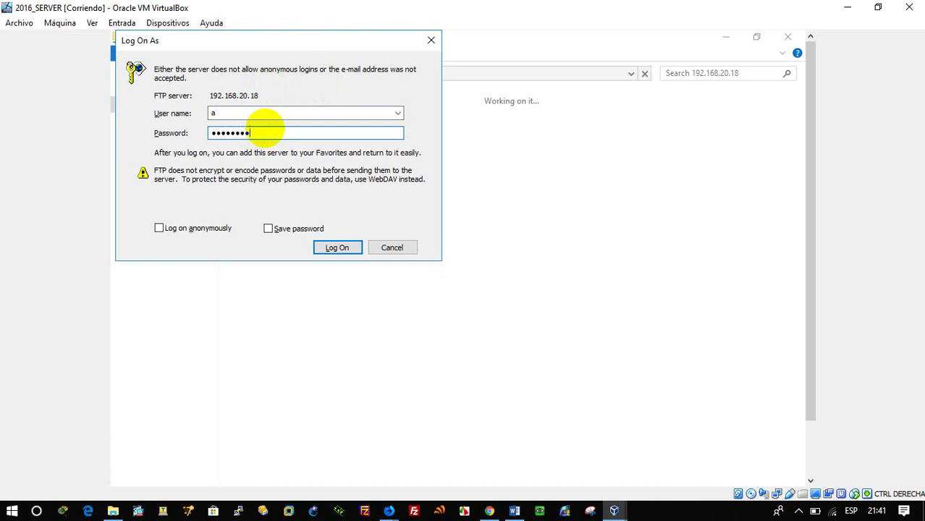
pyautogui.press('Return')
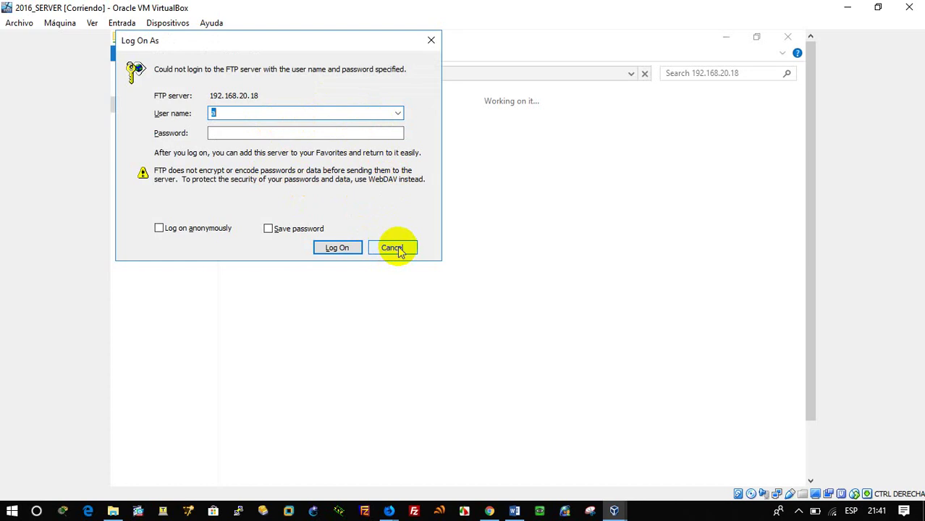
pyautogui.click(322, 134)
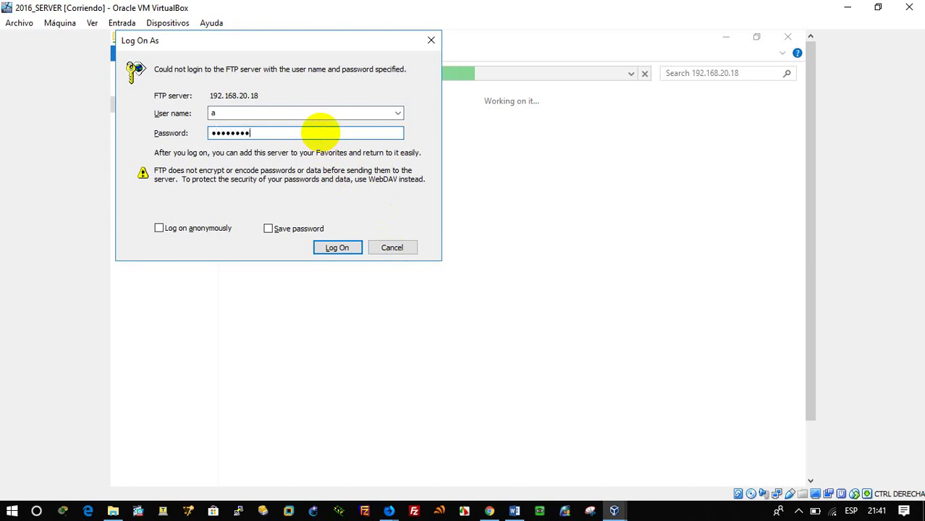
pyautogui.press('Return')
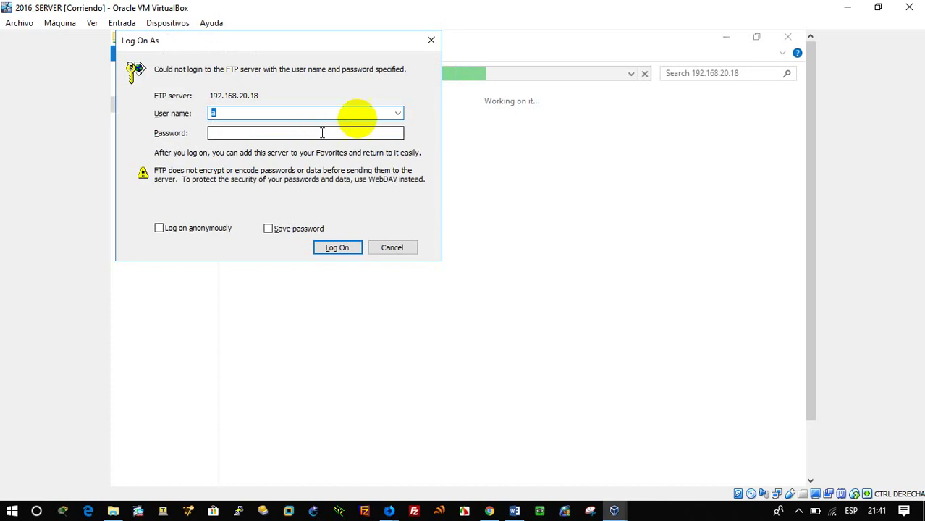
pyautogui.click(431, 40)
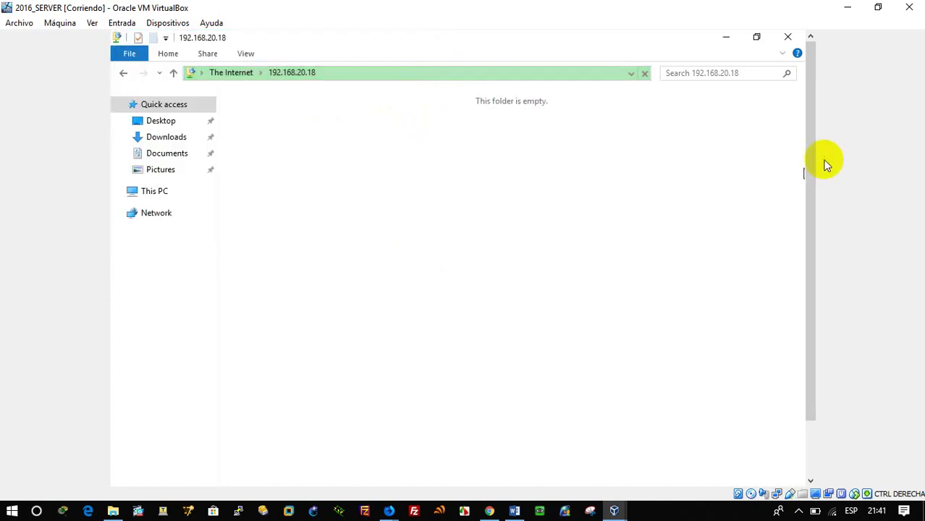
pyautogui.moveTo(812, 138); pyautogui.dragTo(203, 445)
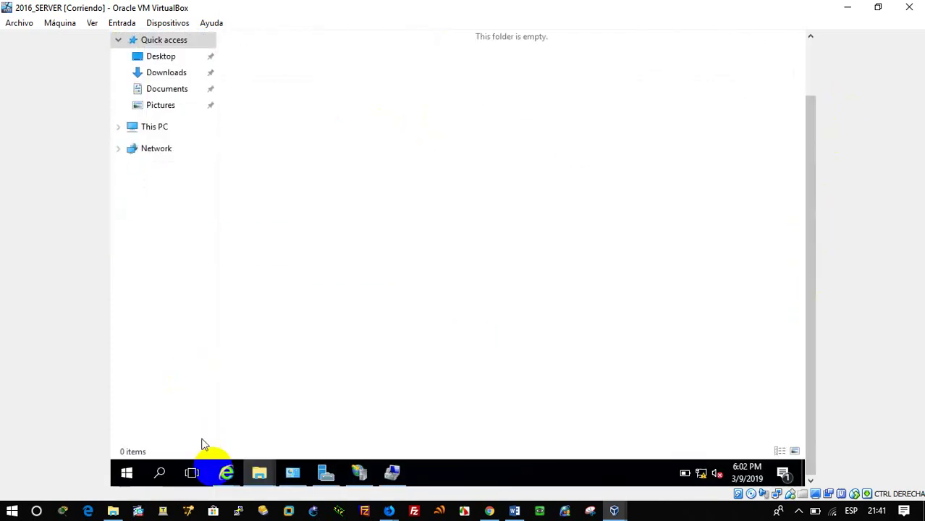
# Step: In Internet Explorer, open ftp://192.168.20.18 instead of 127.0.0.1 and log on as user 'a'
pyautogui.click(226, 472)
pyautogui.click(331, 409)
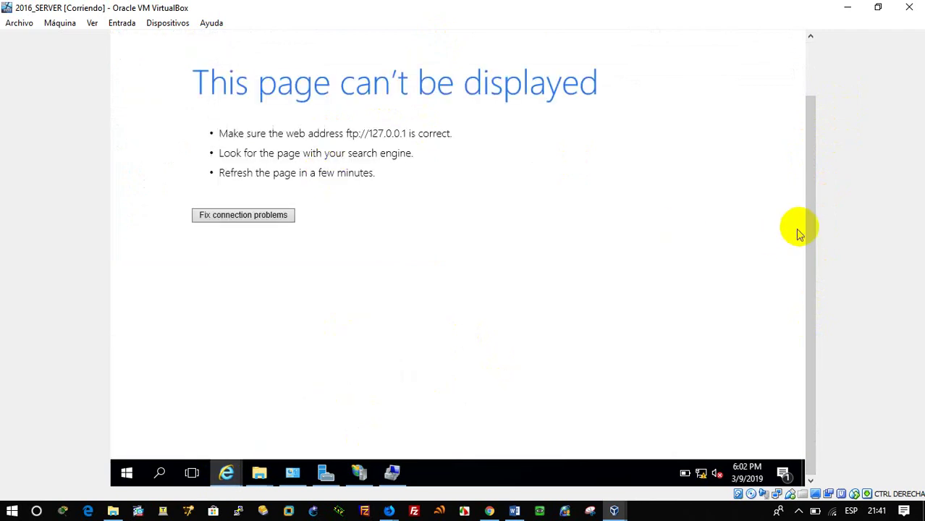
pyautogui.moveTo(809, 225); pyautogui.dragTo(355, 70)
pyautogui.click(293, 58)
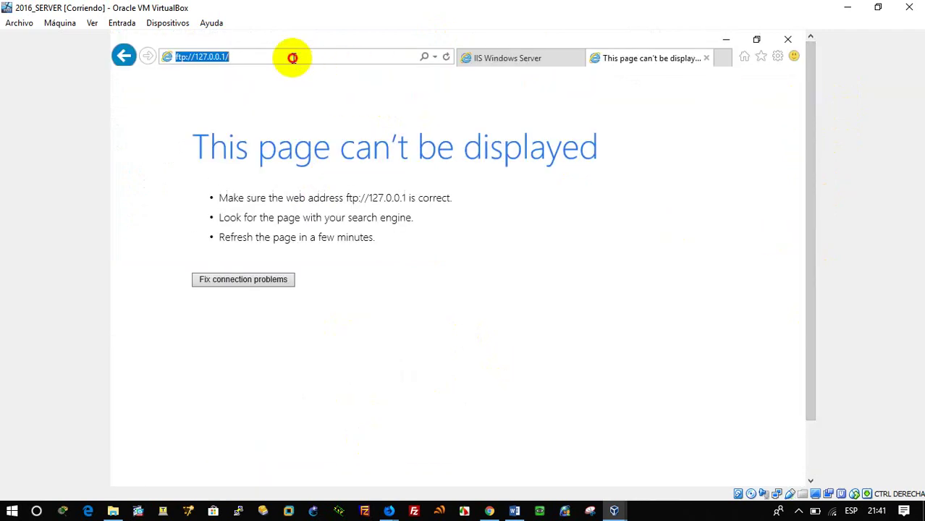
pyautogui.moveTo(292, 58); pyautogui.dragTo(200, 59)
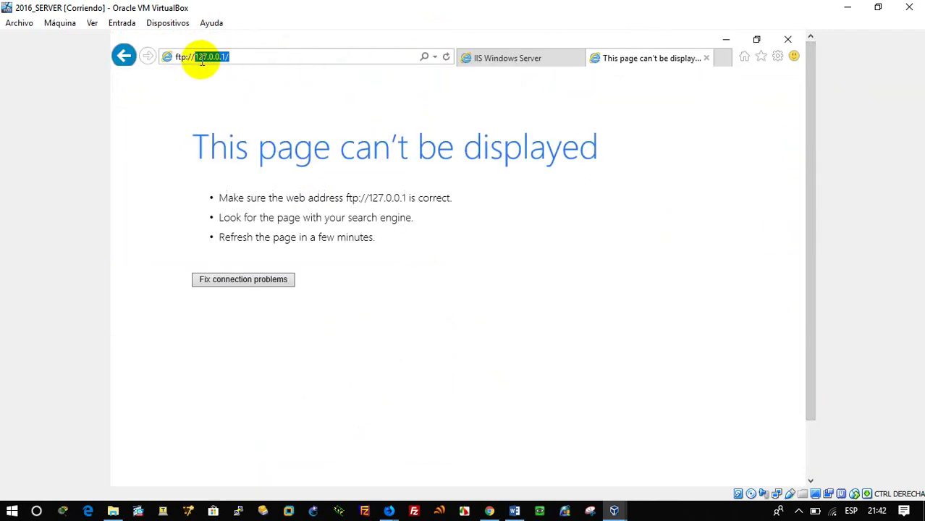
pyautogui.press('BackSpace')
pyautogui.write('192')
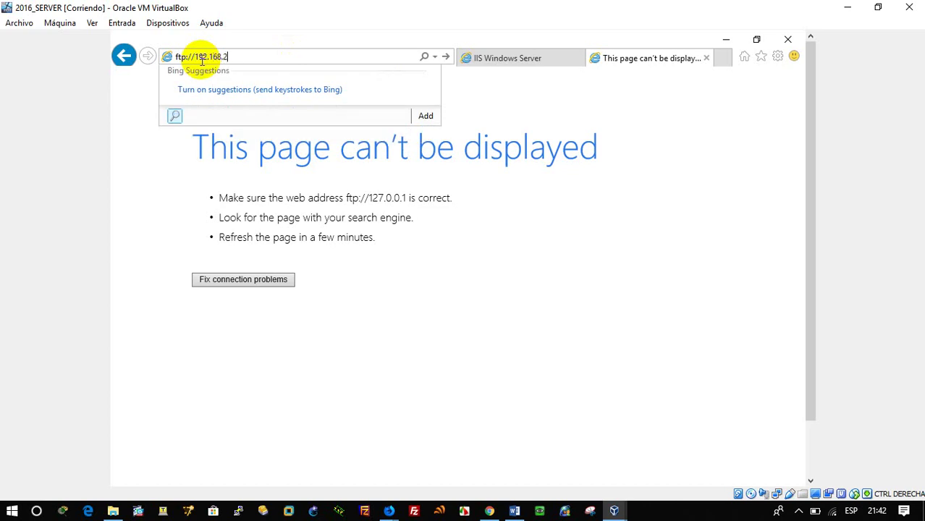
pyautogui.write('.168.20.18')
pyautogui.press('Return')
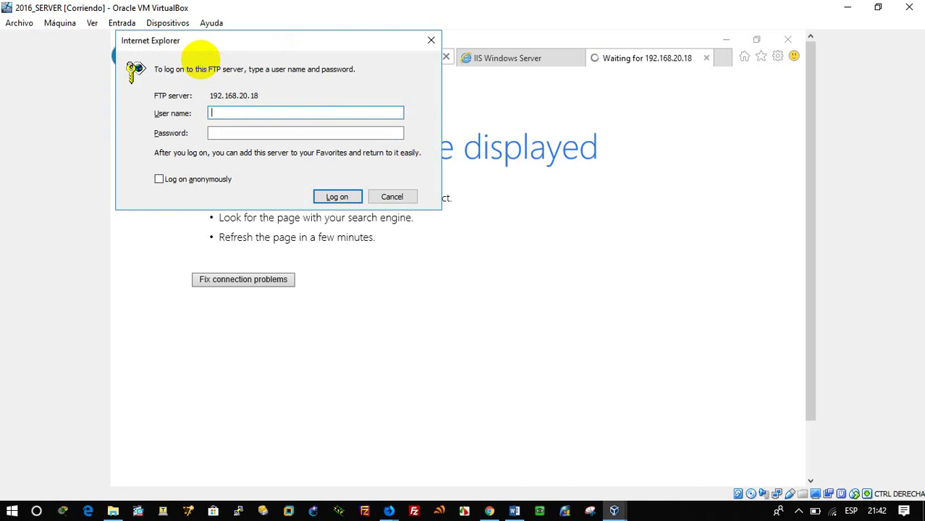
pyautogui.write('a')
pyautogui.press('Tab')
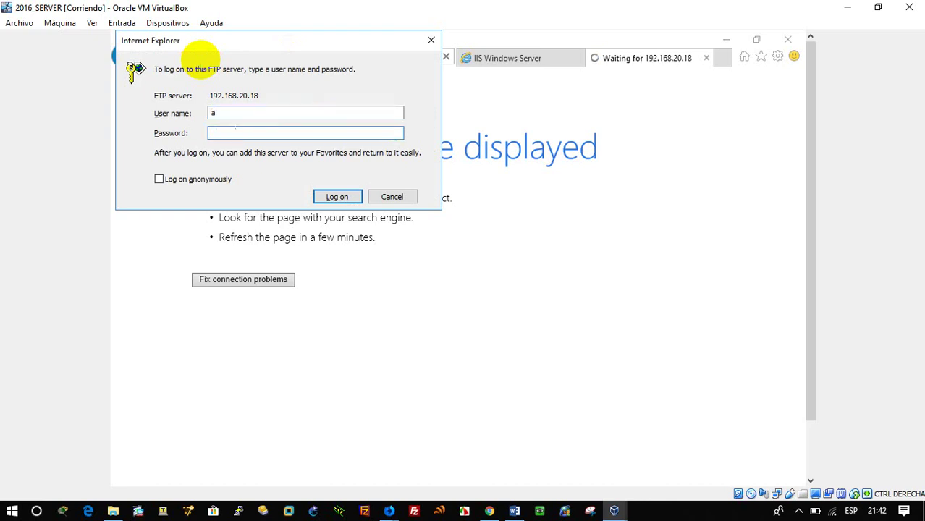
pyautogui.press('Return')
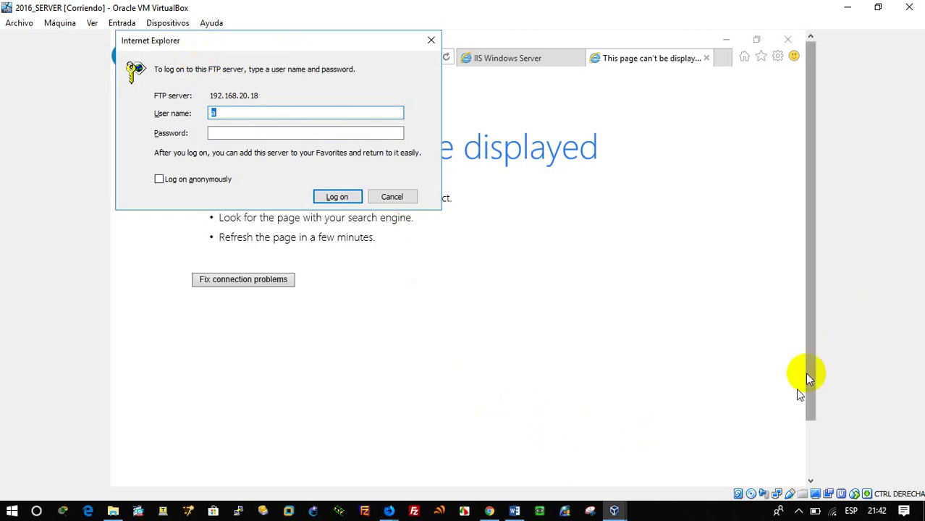
# Step: Open the ftpgroup properties in Computer Management to check its members
pyautogui.scroll(-3, 804, 372)
pyautogui.click(389, 474)
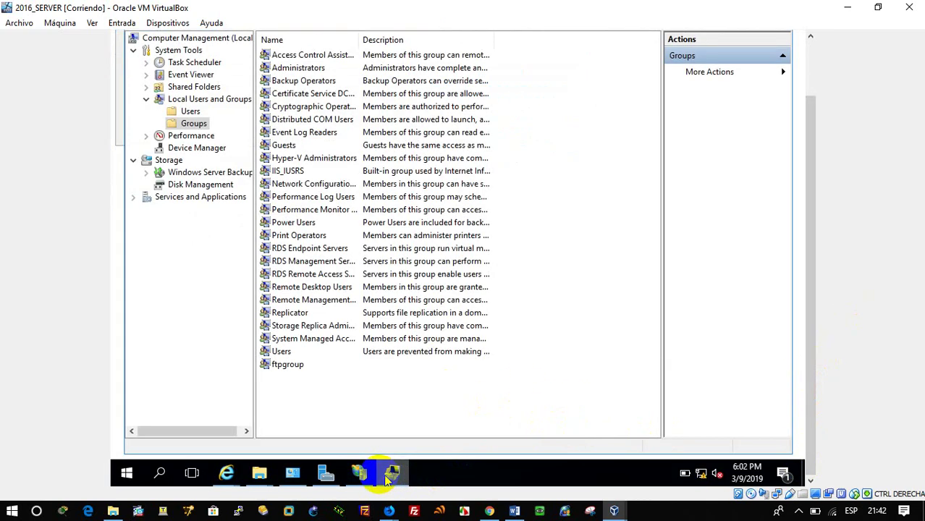
pyautogui.doubleClick(287, 364)
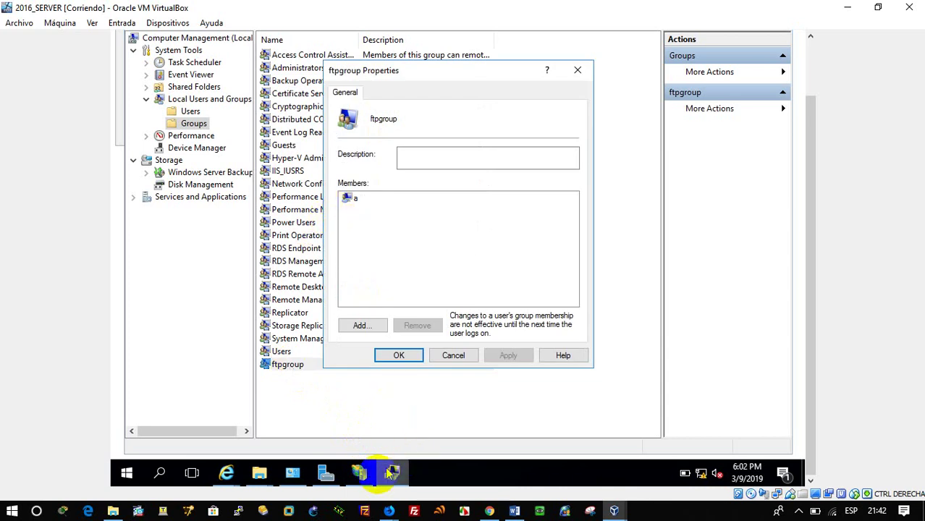
pyautogui.click(515, 511)
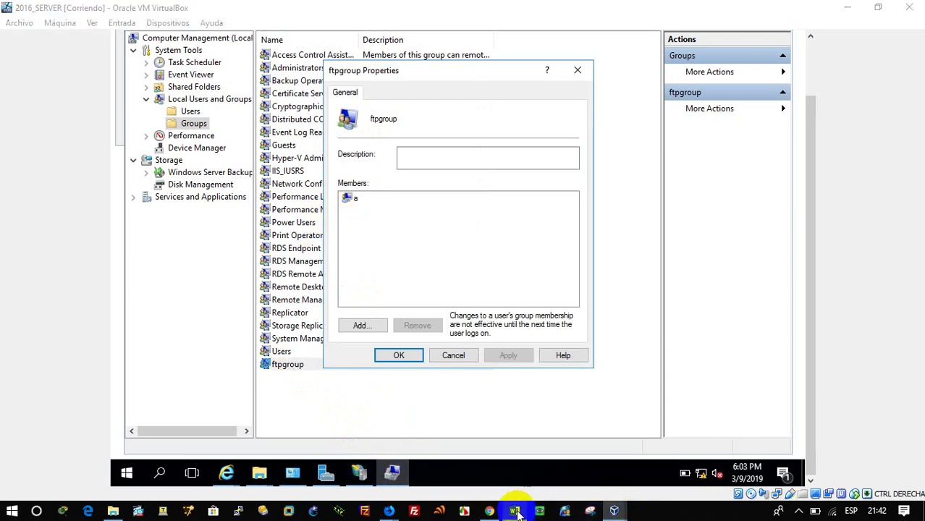
pyautogui.scroll(-1, 522, 386)
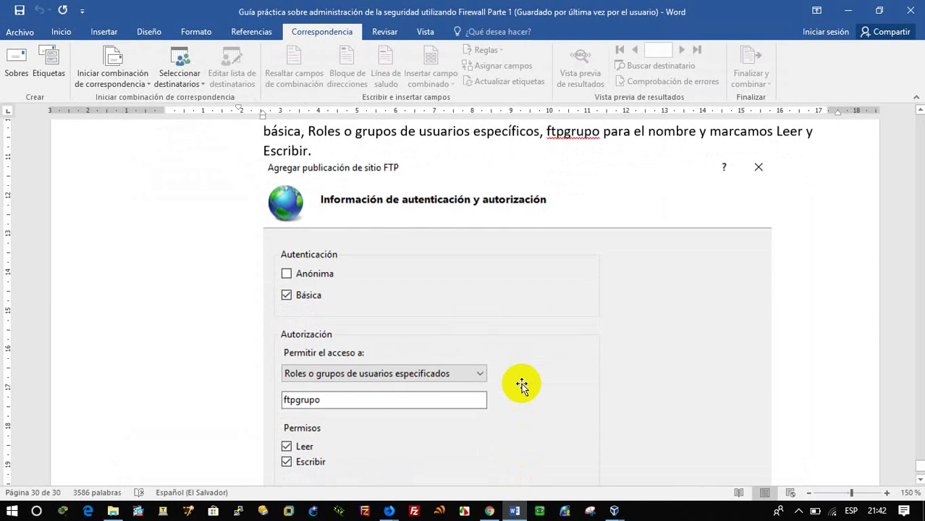
pyautogui.scroll(-4, 521, 386)
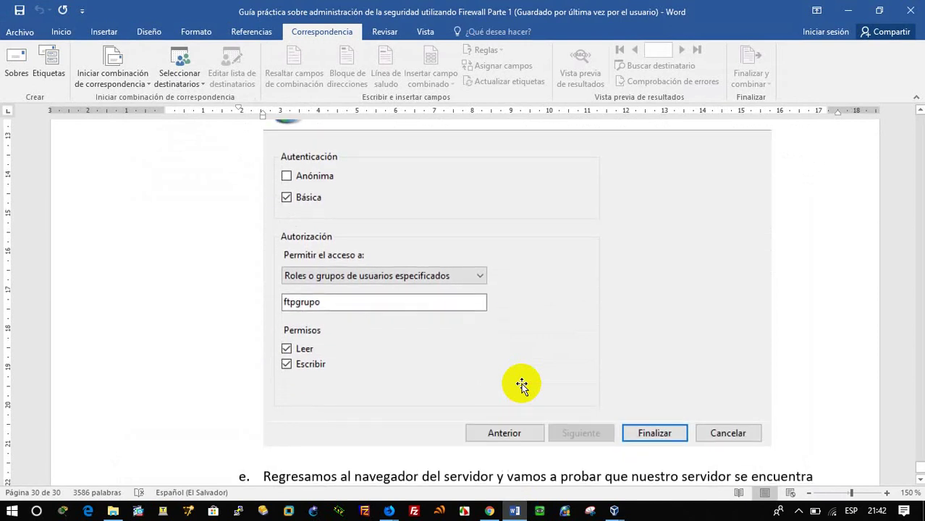
pyautogui.scroll(15, 522, 386)
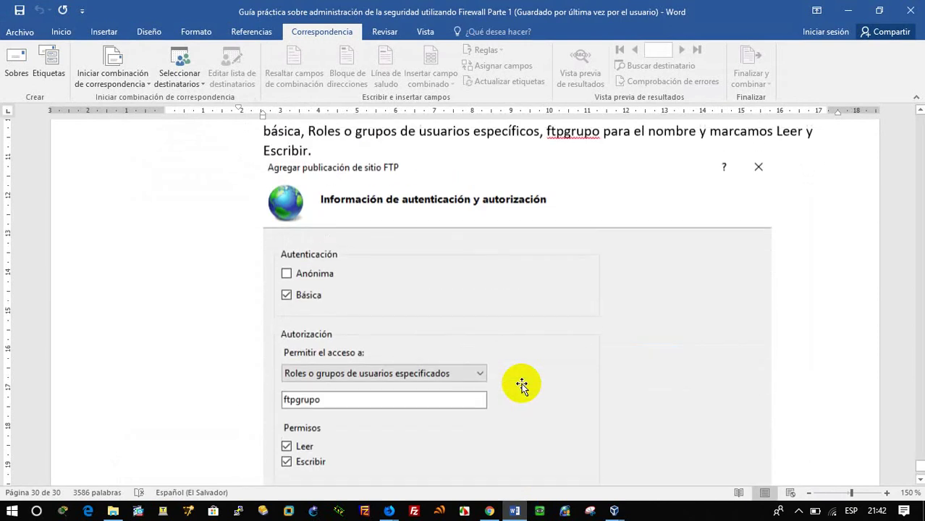
pyautogui.scroll(10, 522, 385)
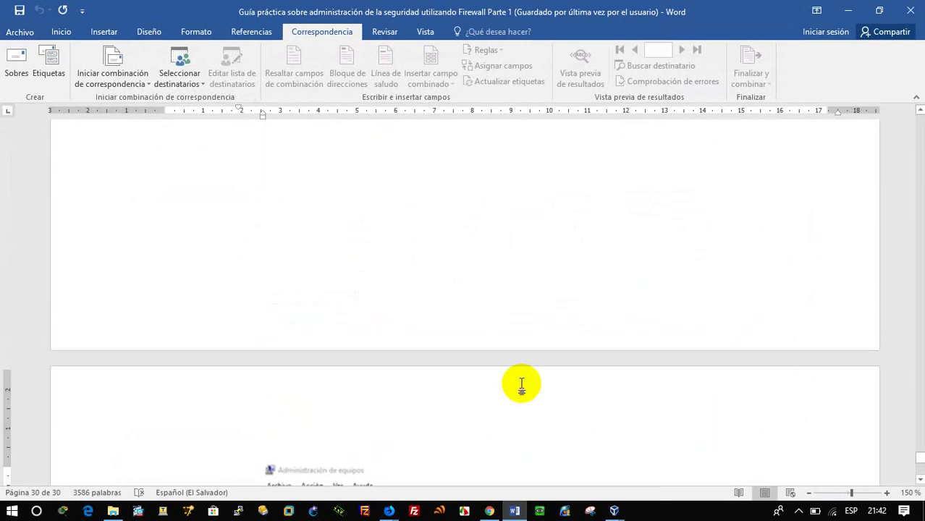
pyautogui.scroll(9, 522, 385)
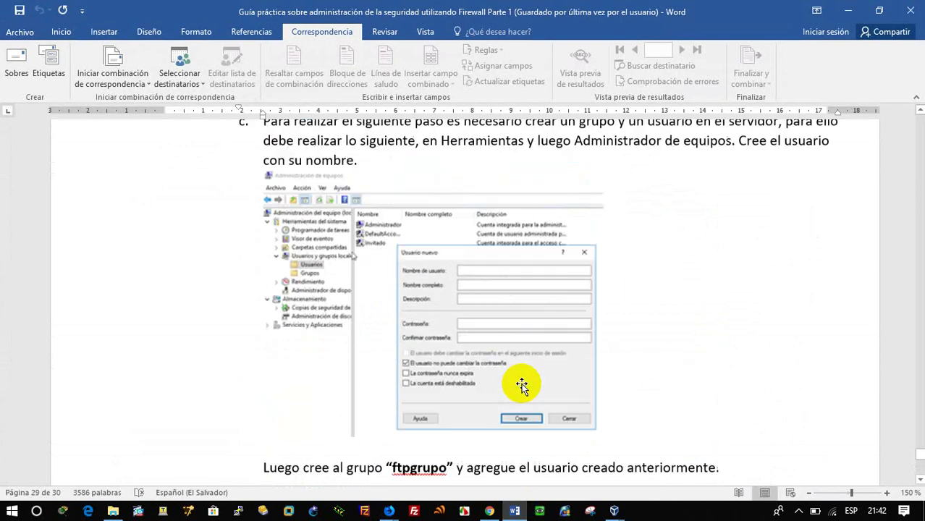
pyautogui.scroll(4, 522, 386)
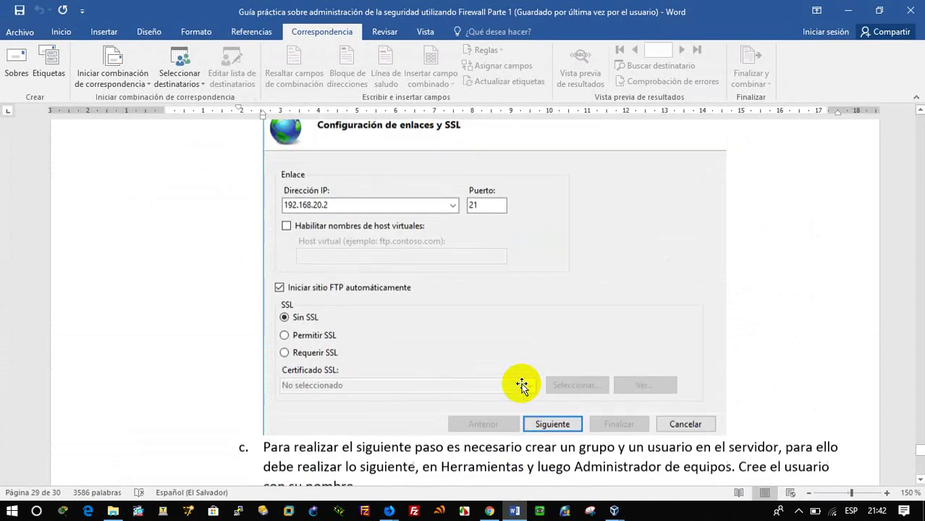
pyautogui.scroll(6, 522, 386)
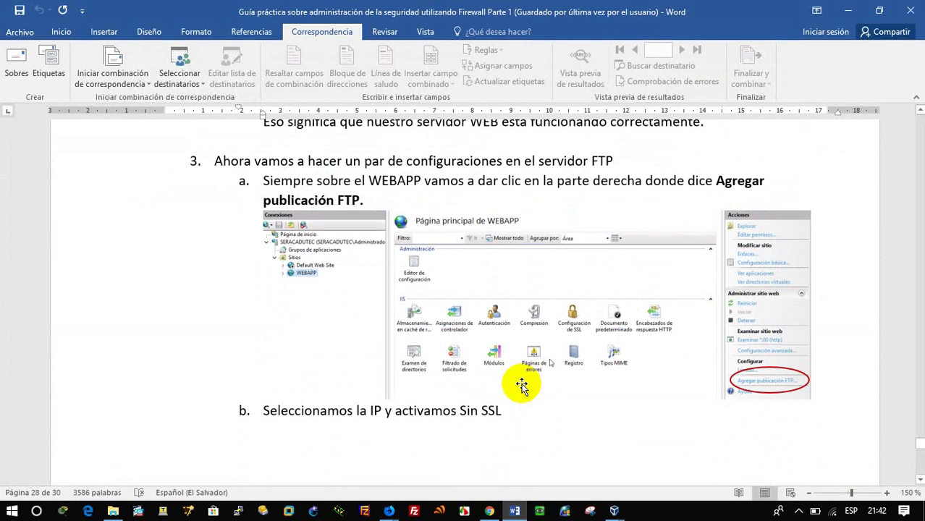
pyautogui.scroll(-5, 522, 386)
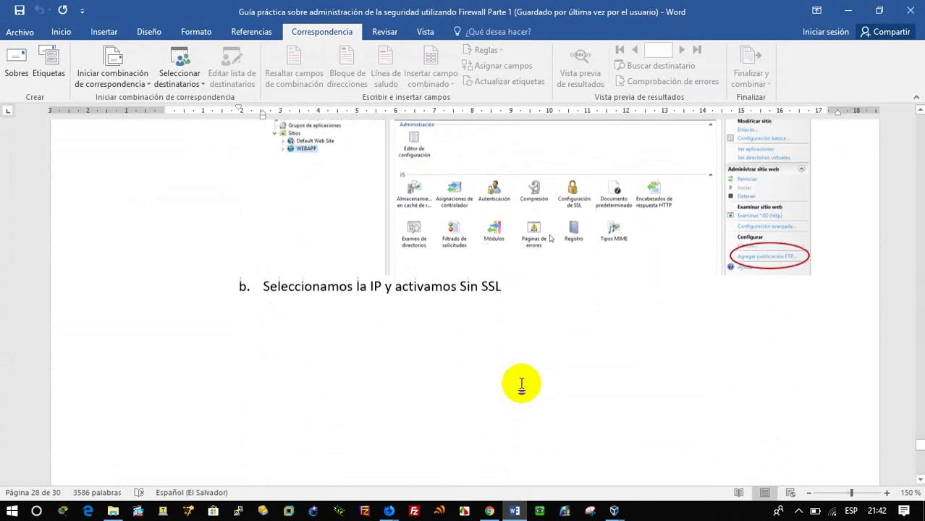
pyautogui.scroll(-15, 522, 386)
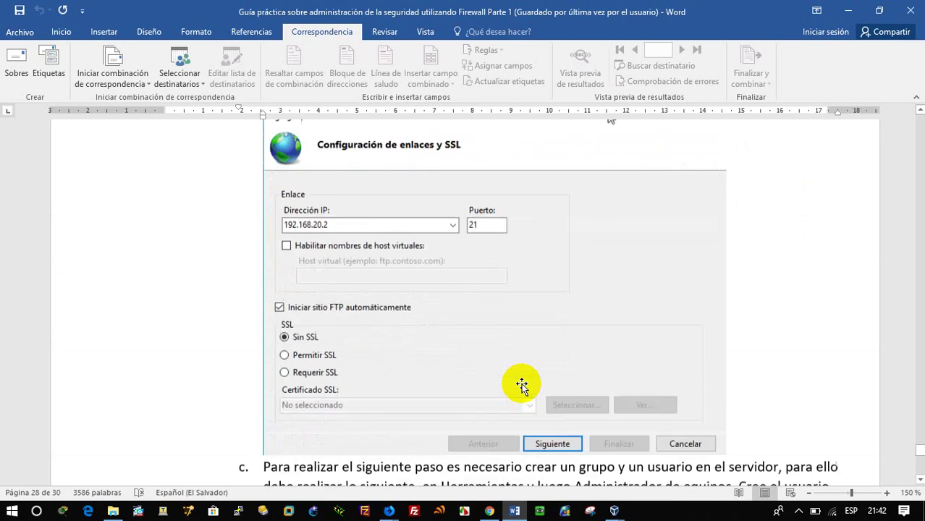
pyautogui.scroll(-8, 522, 386)
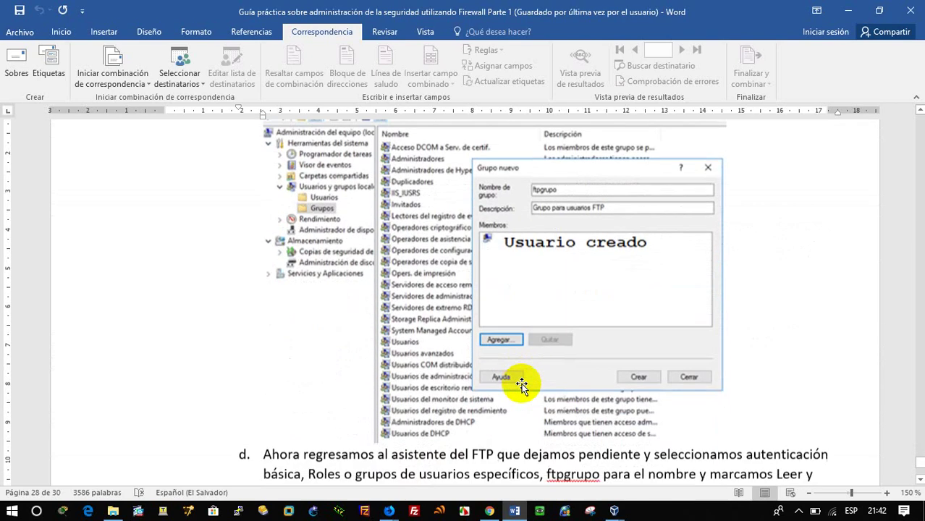
pyautogui.scroll(10, 521, 385)
pyautogui.scroll(15, 522, 385)
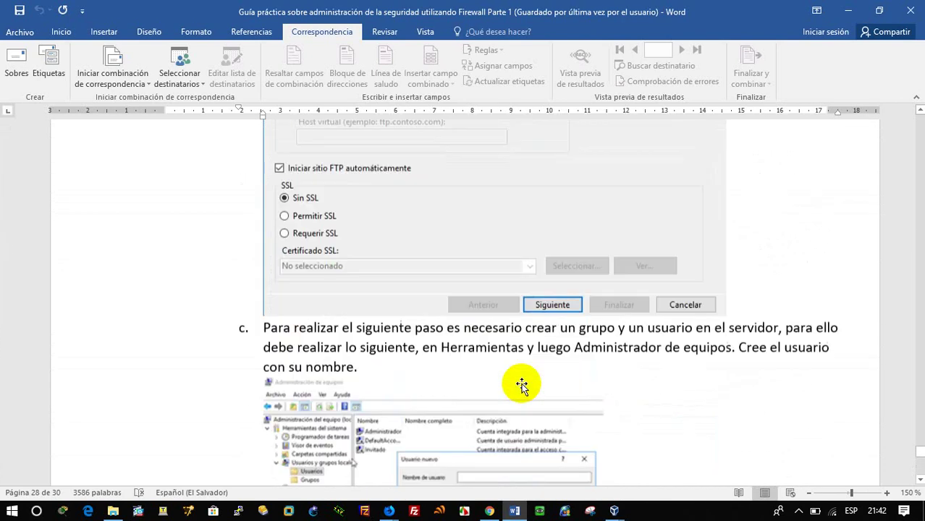
pyautogui.scroll(2, 521, 386)
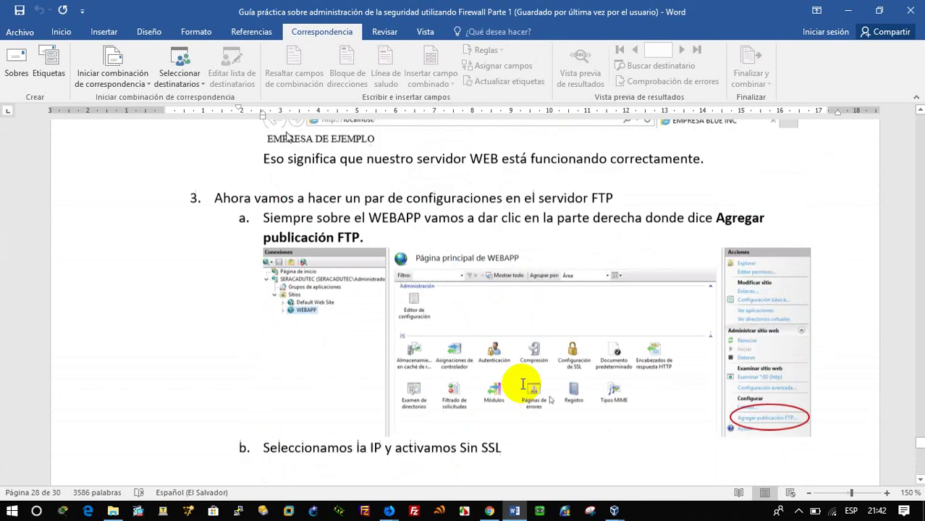
pyautogui.scroll(-12, 522, 385)
pyautogui.scroll(3, 521, 386)
pyautogui.scroll(3, 522, 386)
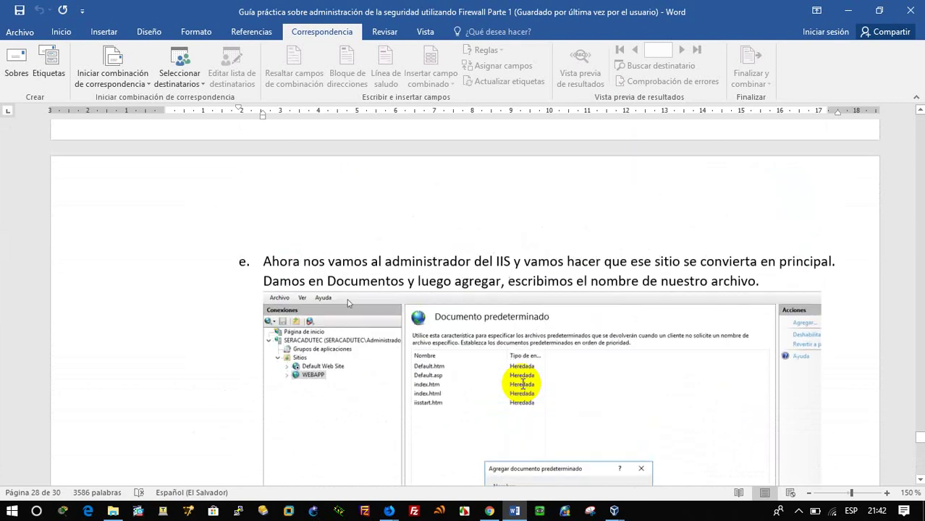
pyautogui.click(848, 11)
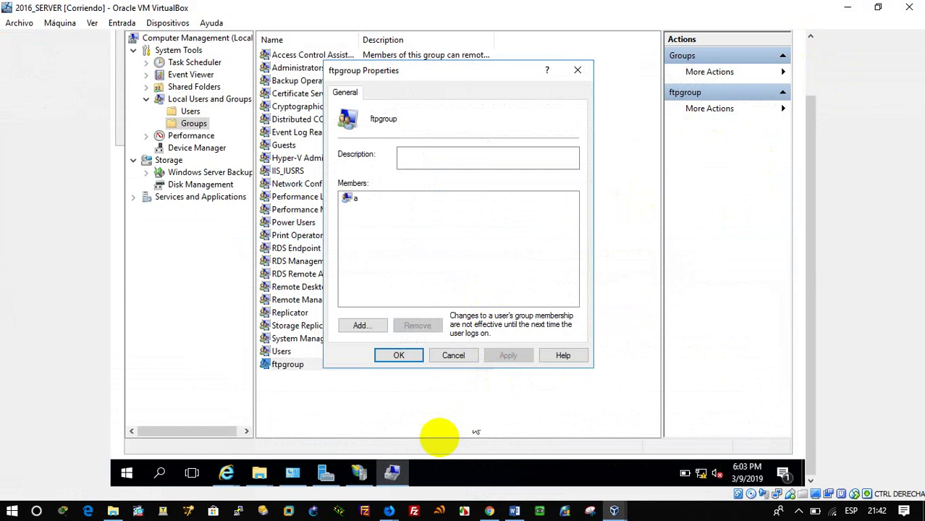
# Step: In IIS Manager, launch Add FTP Site from the Sites node for a new site named prueba
pyautogui.click(356, 473)
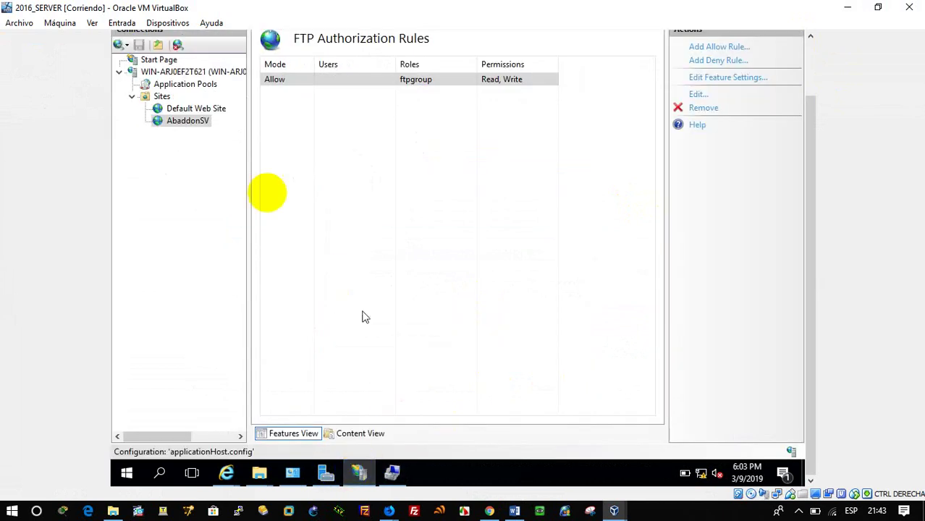
pyautogui.click(198, 123)
pyautogui.click(161, 96)
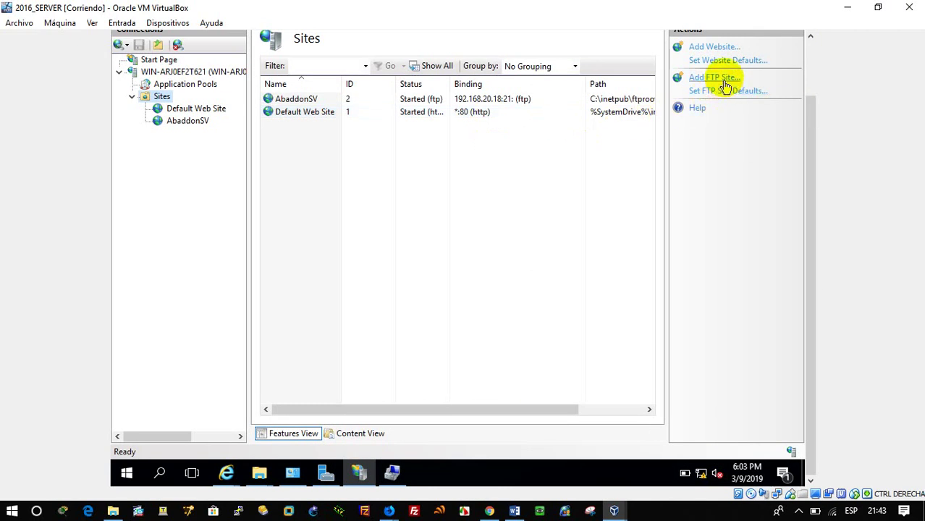
pyautogui.rightClick(165, 97)
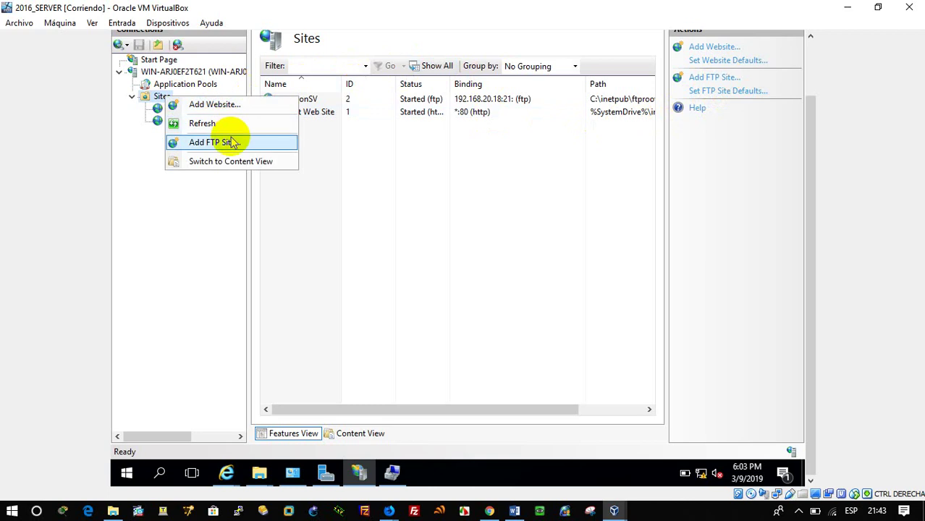
pyautogui.click(217, 142)
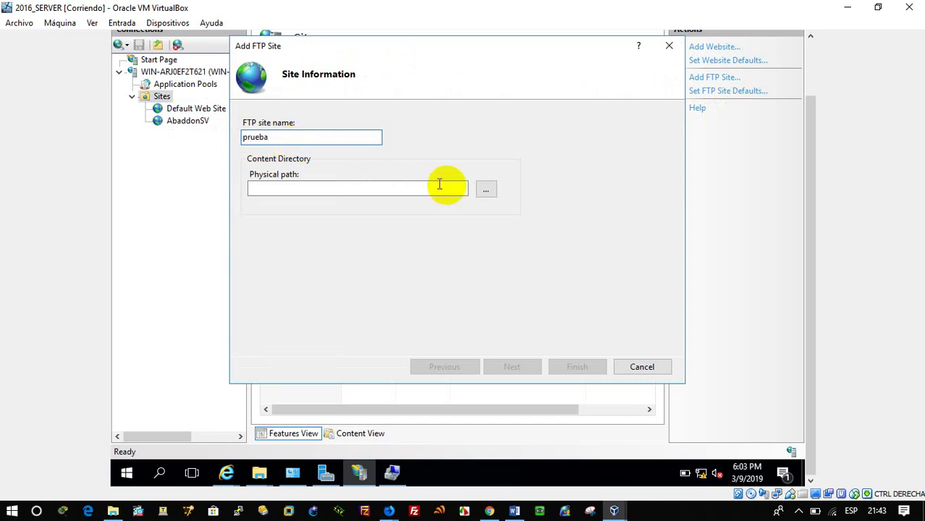
# Step: Set the prueba site's physical path to C:\inetpub\ftproot
pyautogui.click(486, 190)
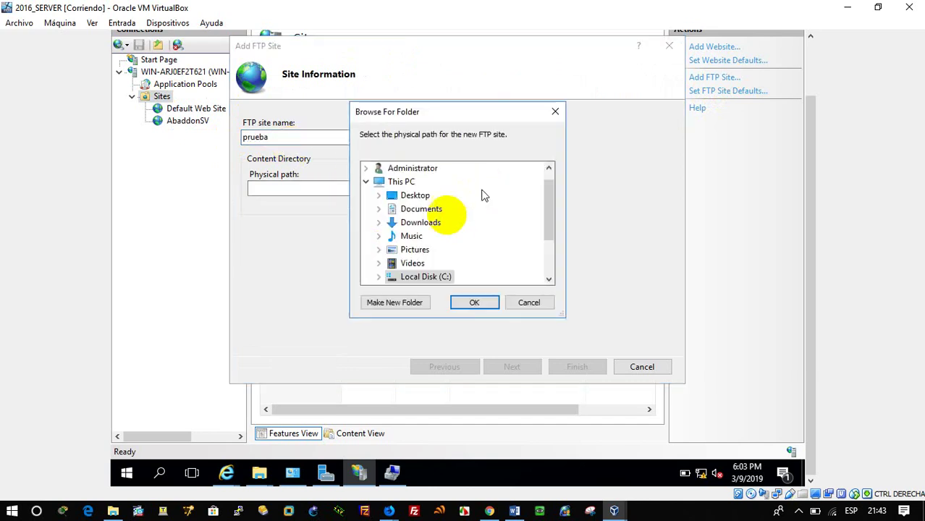
pyautogui.click(373, 277)
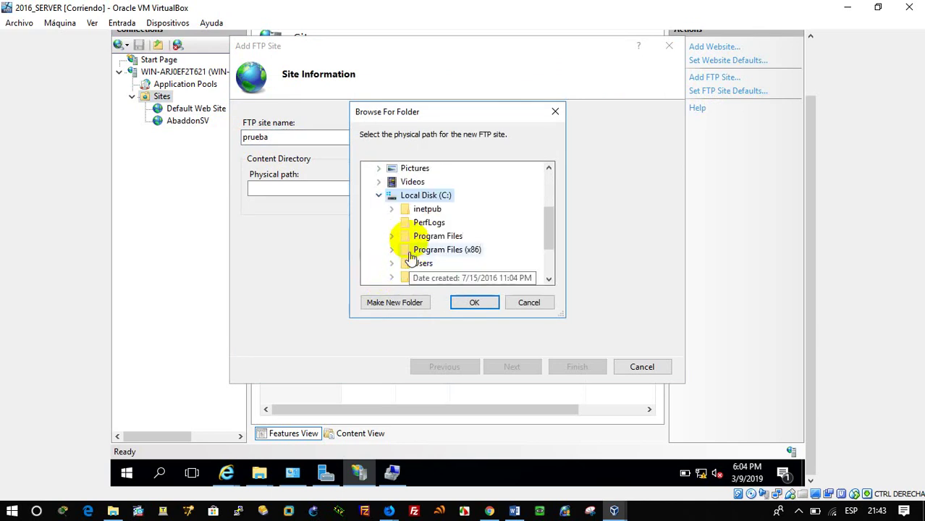
pyautogui.click(391, 209)
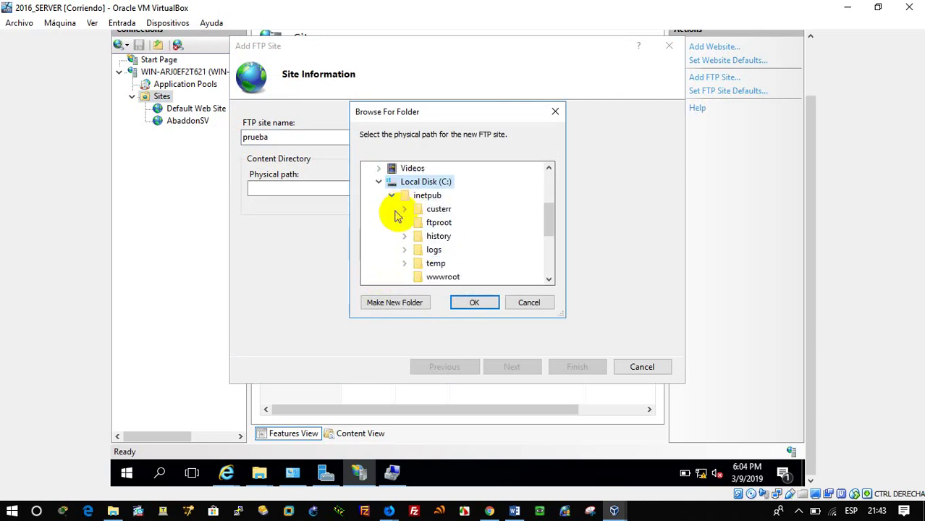
pyautogui.click(432, 223)
pyautogui.click(463, 306)
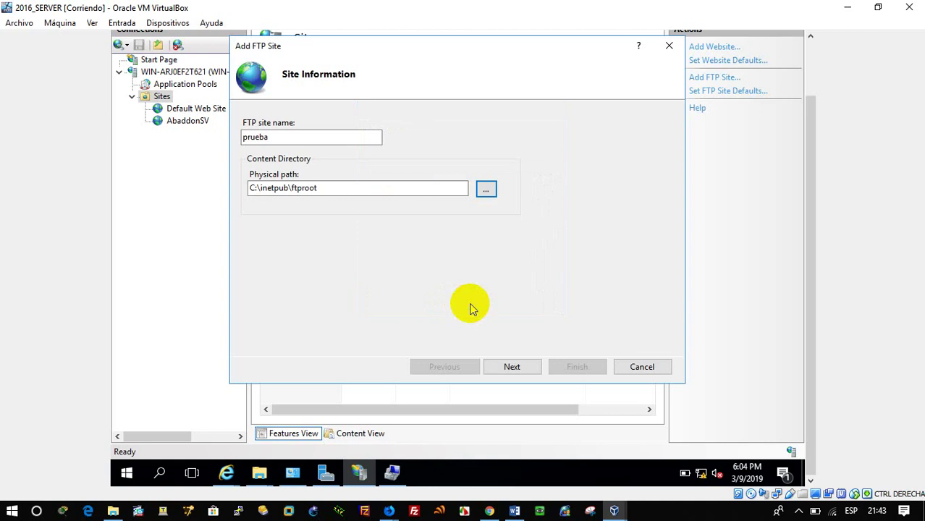
pyautogui.click(531, 371)
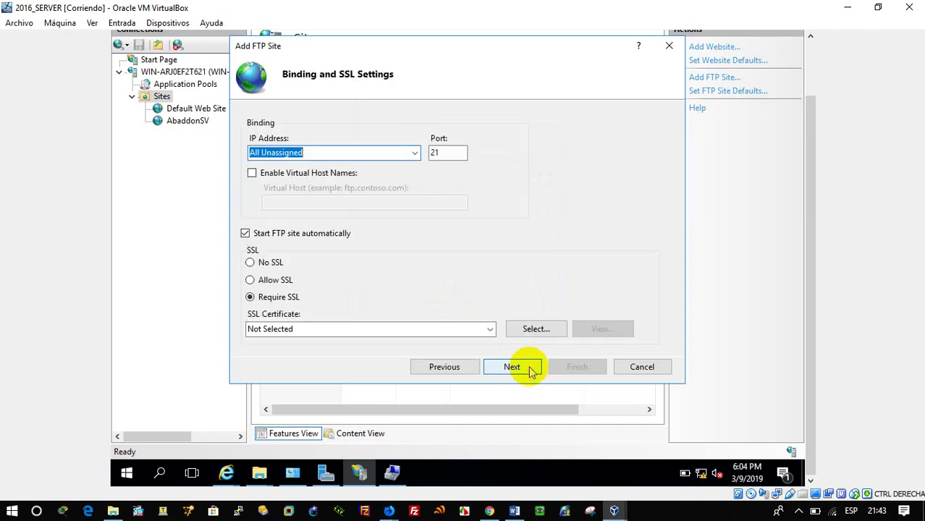
# Step: Bind the site to IP 192.168.20.18 with SSL turned off
pyautogui.click(265, 263)
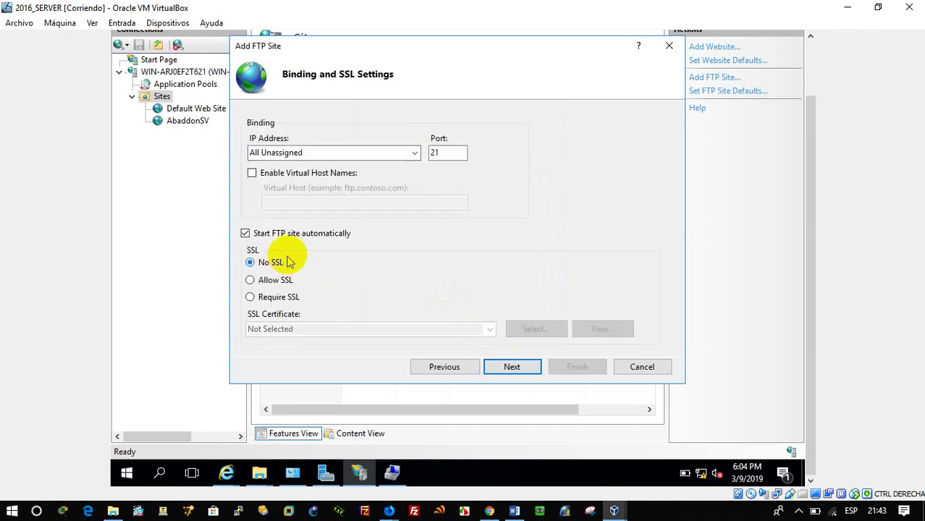
pyautogui.click(317, 152)
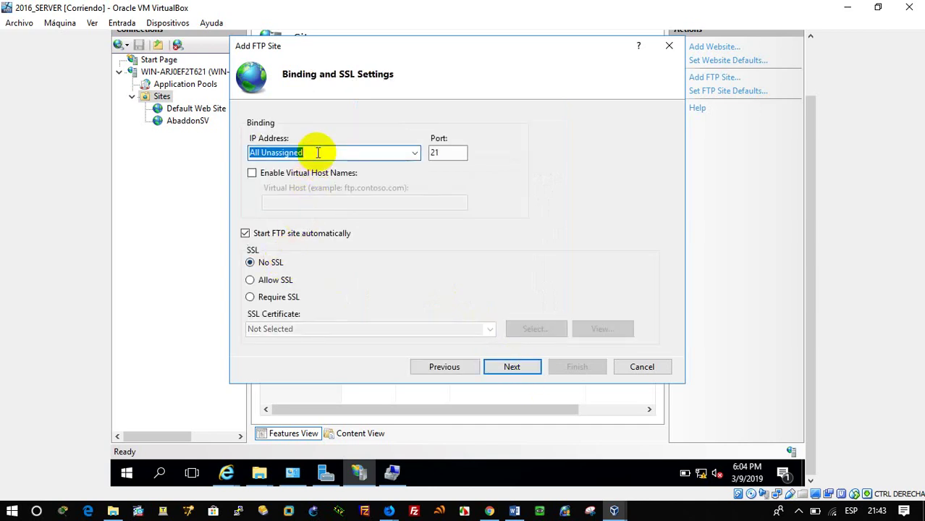
pyautogui.write('192.168.20.18')
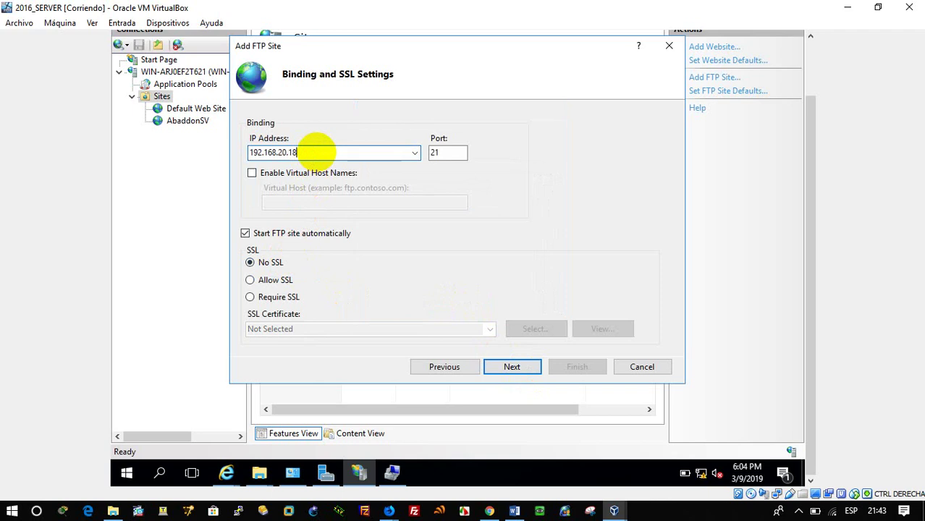
pyautogui.click(528, 366)
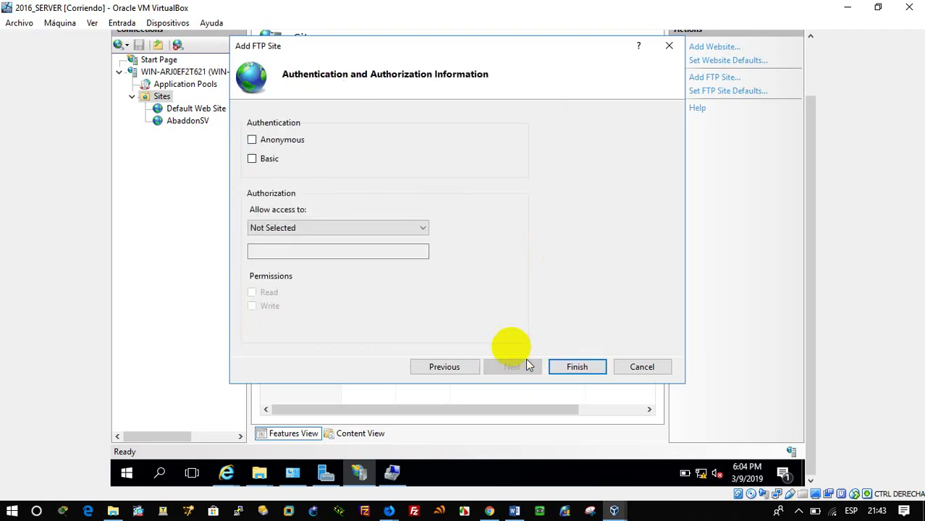
# Step: Enable Basic authentication, grant ftpgroup Read and Write access, and finish the wizard
pyautogui.click(274, 161)
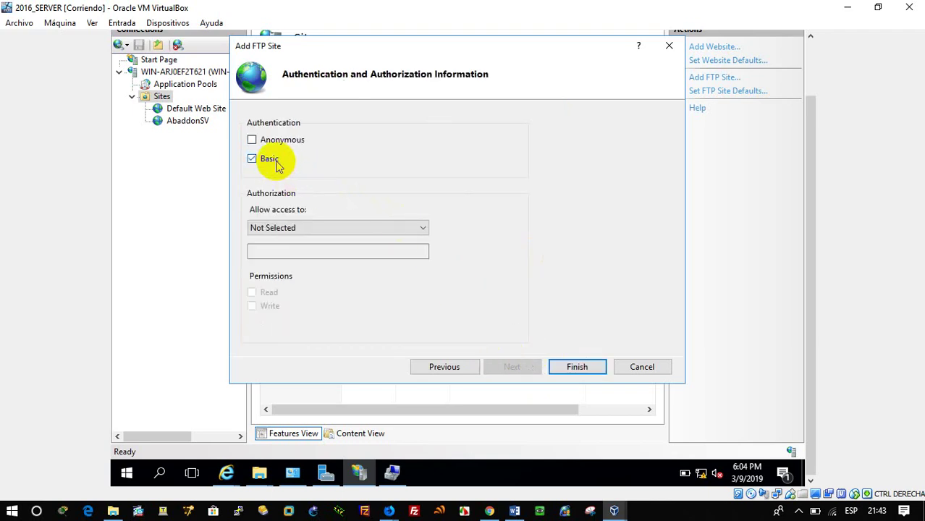
pyautogui.click(304, 228)
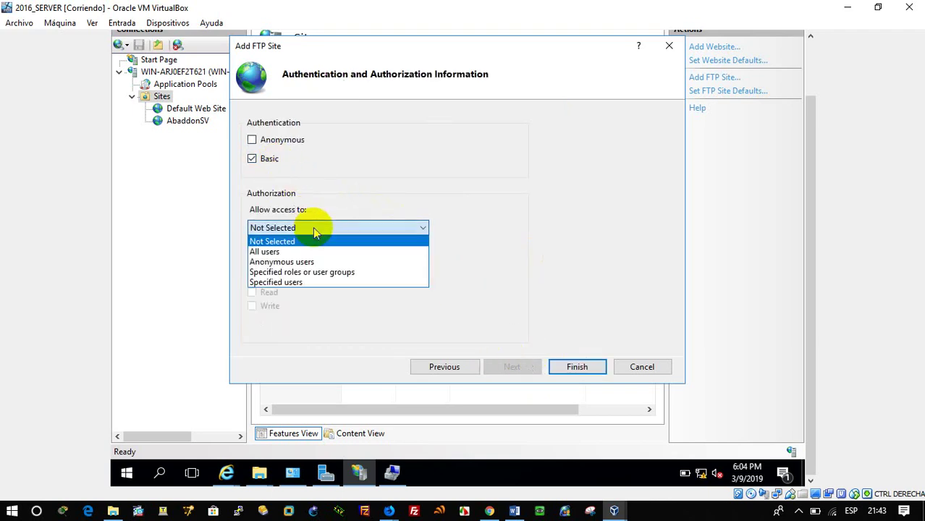
pyautogui.click(317, 274)
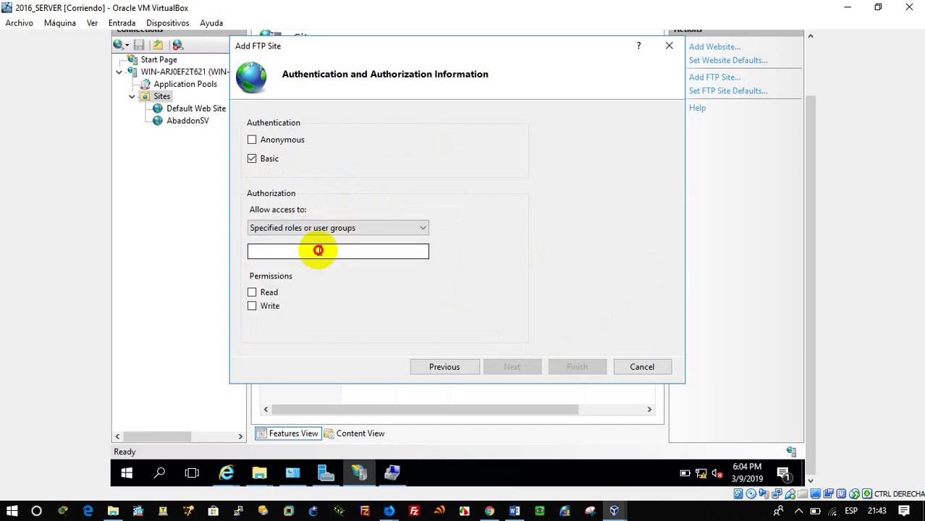
pyautogui.click(319, 251)
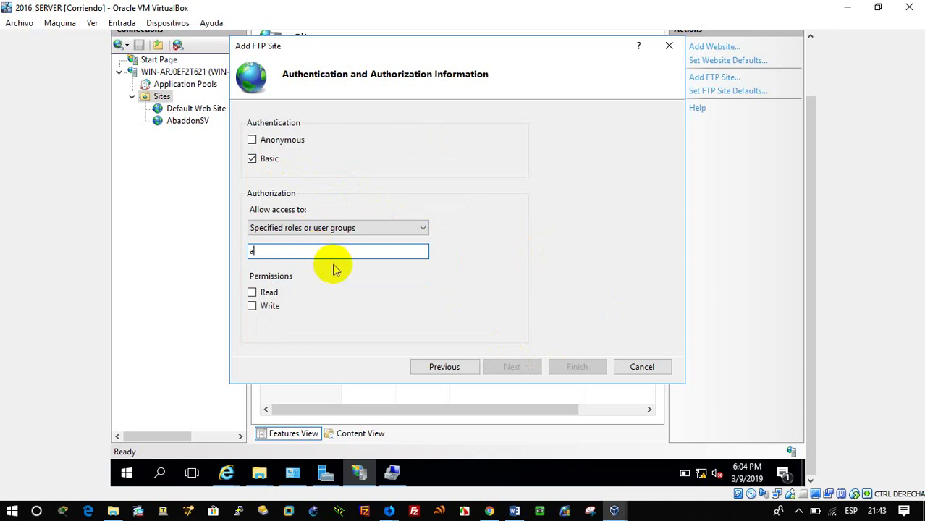
pyautogui.doubleClick(251, 250)
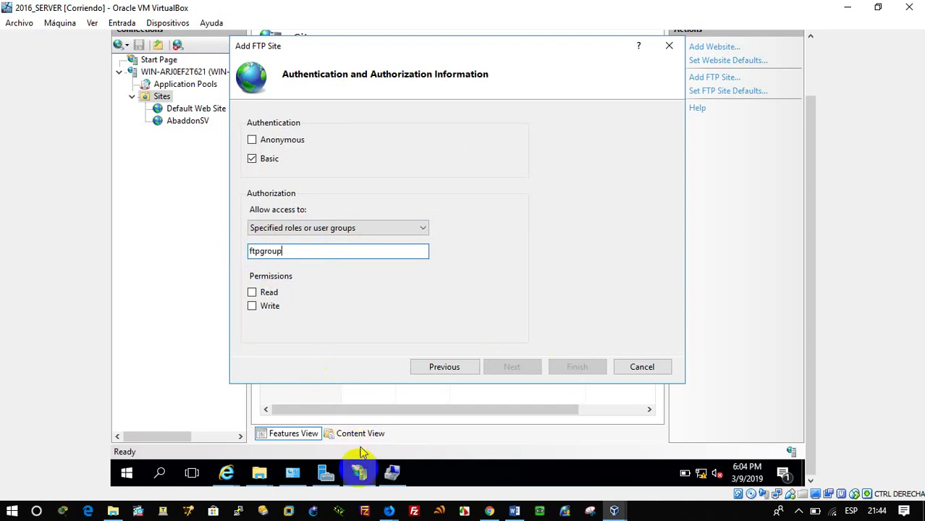
pyautogui.click(392, 473)
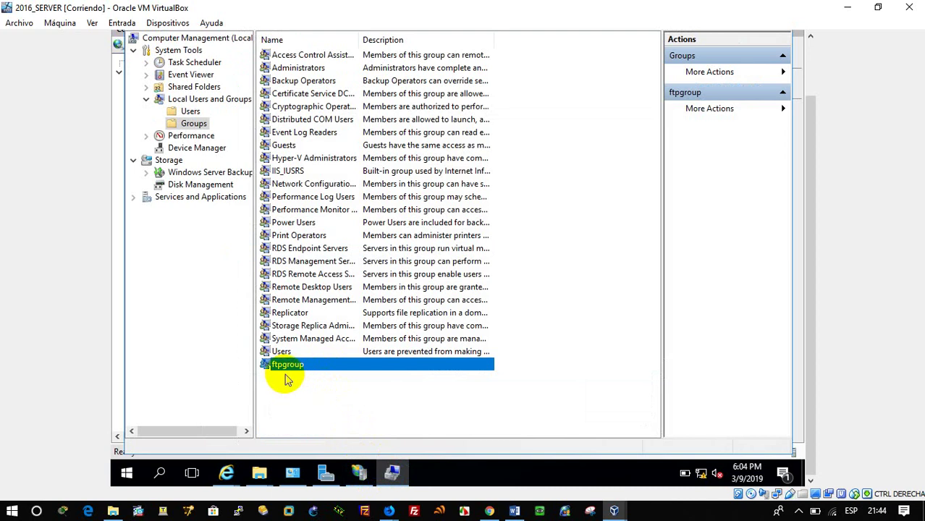
pyautogui.click(360, 472)
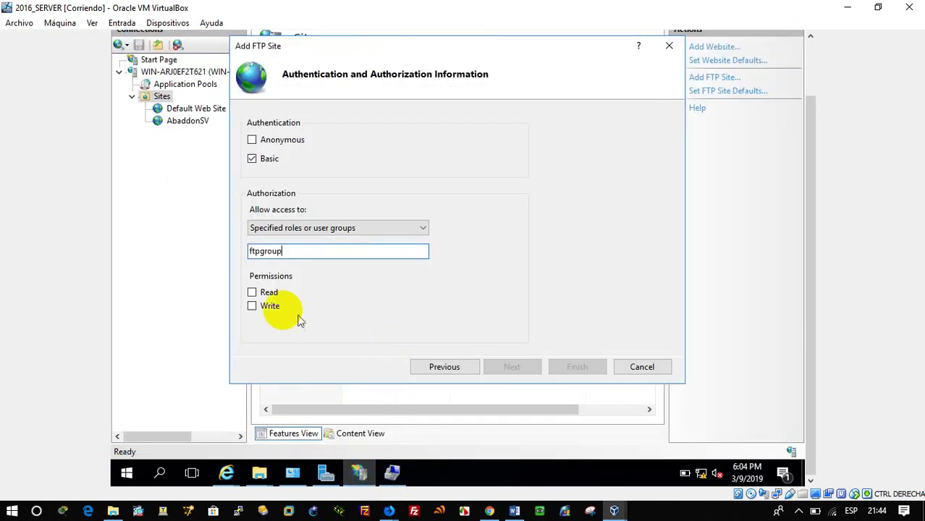
pyautogui.click(267, 293)
pyautogui.click(269, 306)
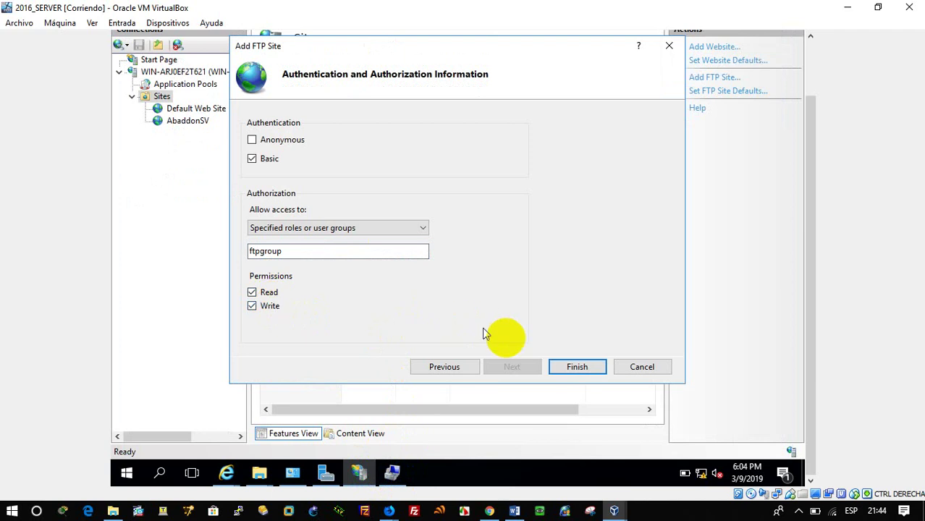
pyautogui.click(576, 367)
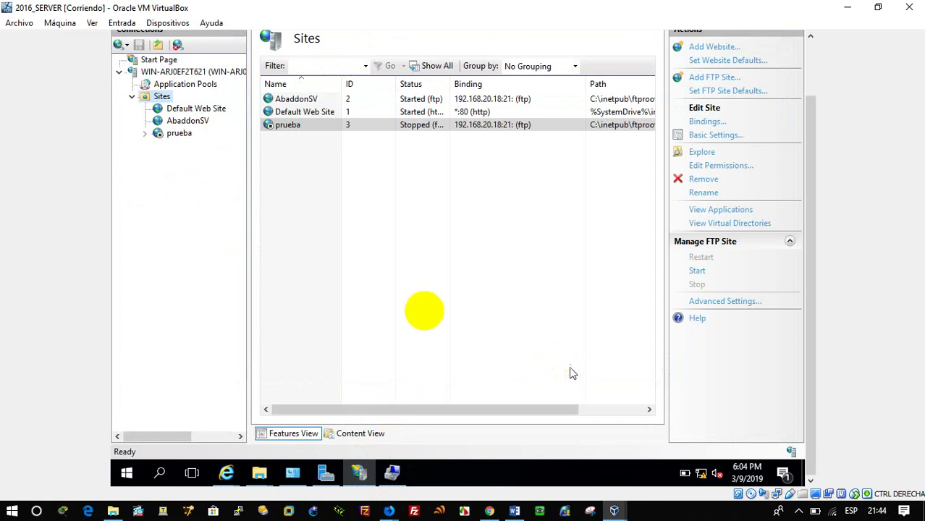
# Step: Stop the AbaddonSV FTP site
pyautogui.rightClick(188, 122)
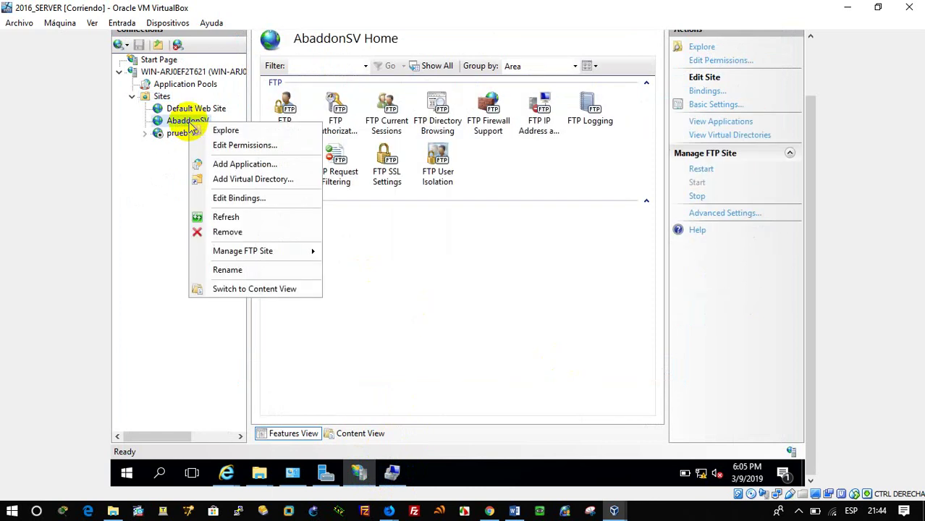
pyautogui.moveTo(310, 254)
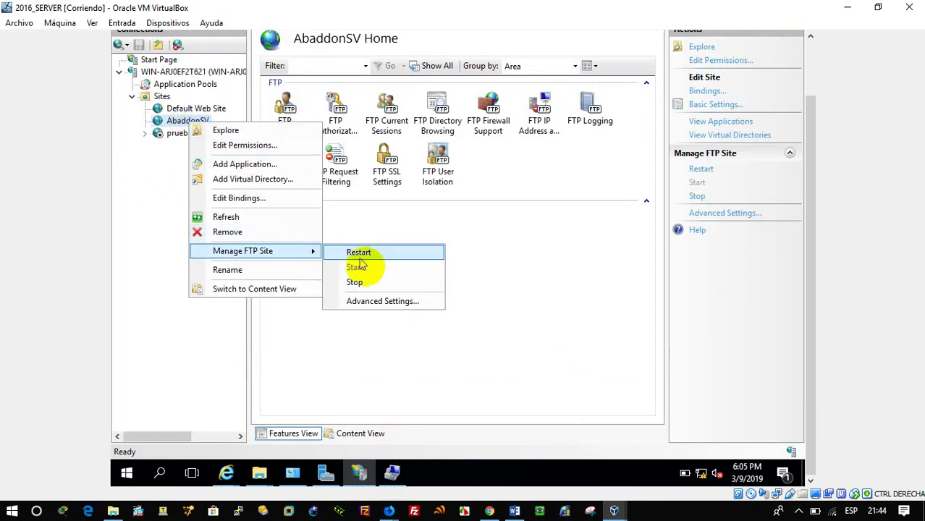
pyautogui.click(355, 282)
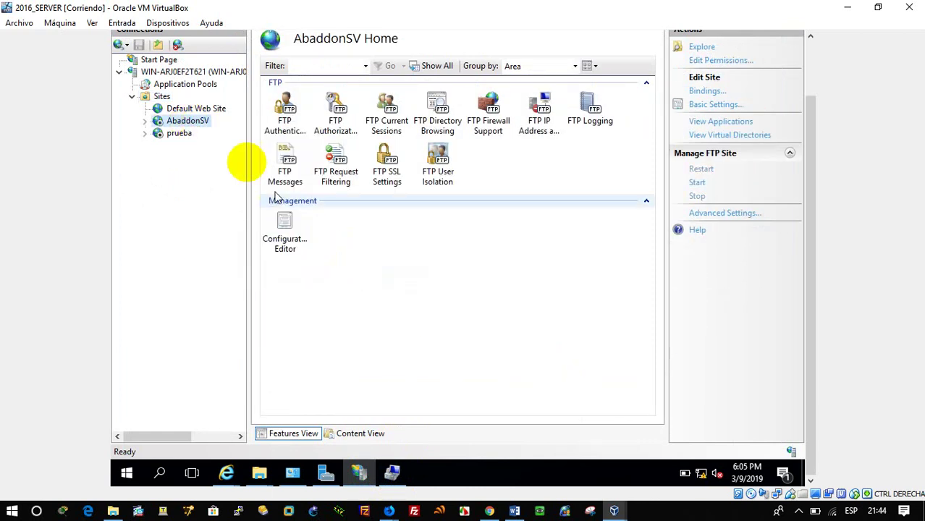
# Step: Start the new prueba FTP site, then return to Computer Management
pyautogui.rightClick(182, 136)
pyautogui.moveTo(298, 268)
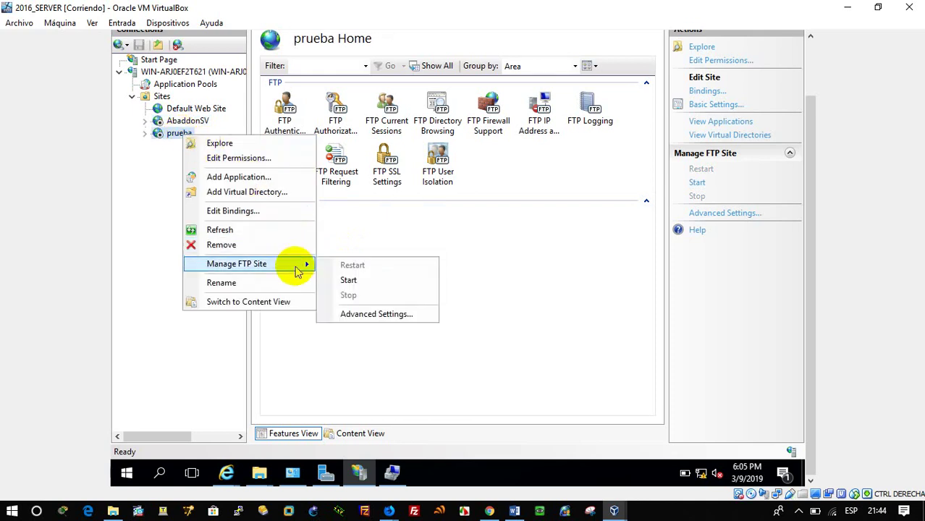
pyautogui.click(346, 280)
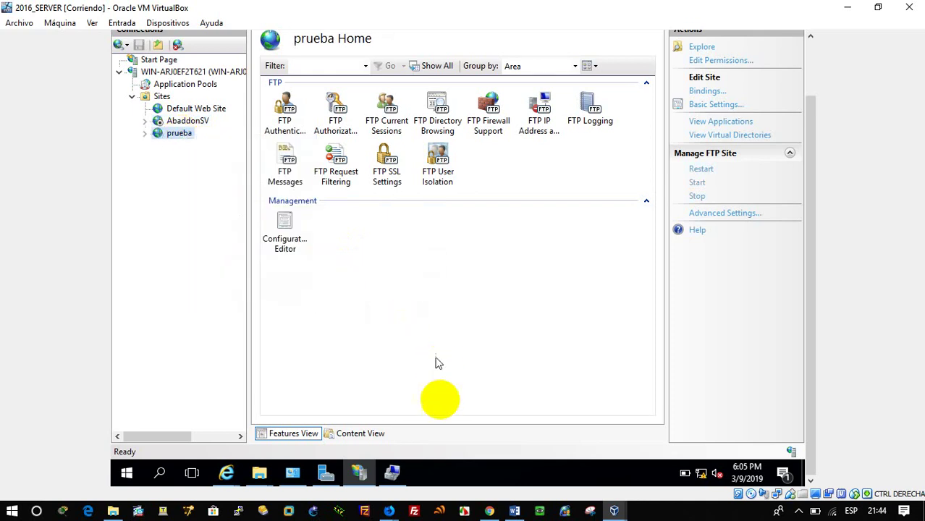
pyautogui.click(397, 474)
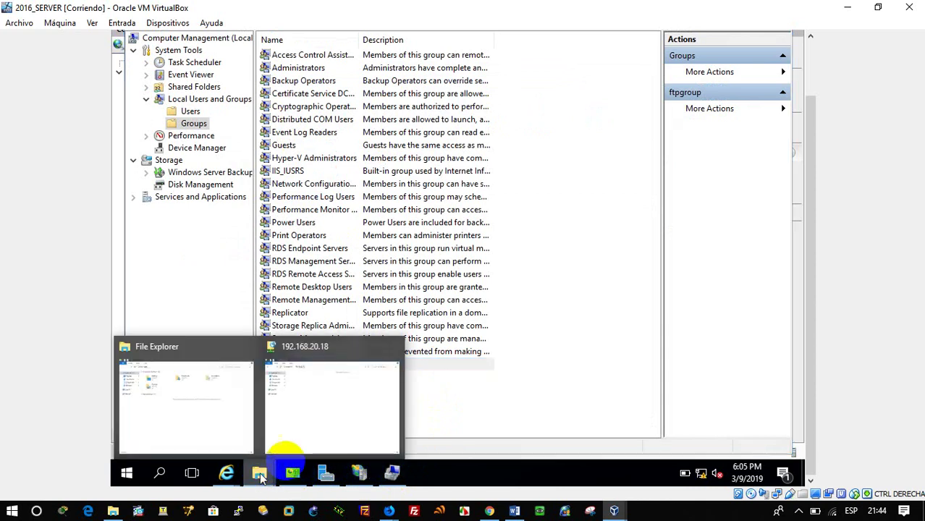
# Step: Open ftp://192.168.20.18/ in File Explorer and log on with the FTP user
pyautogui.click(318, 434)
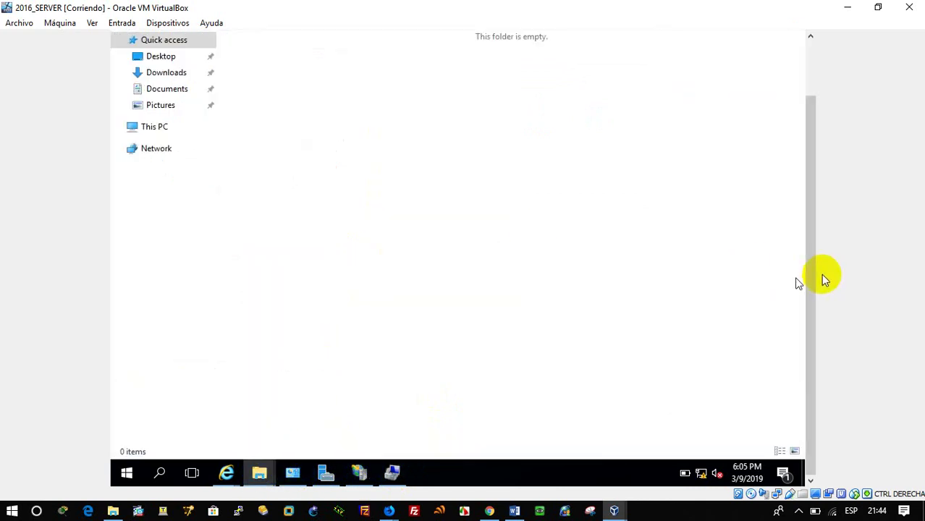
pyautogui.scroll(2, 805, 262)
pyautogui.click(350, 75)
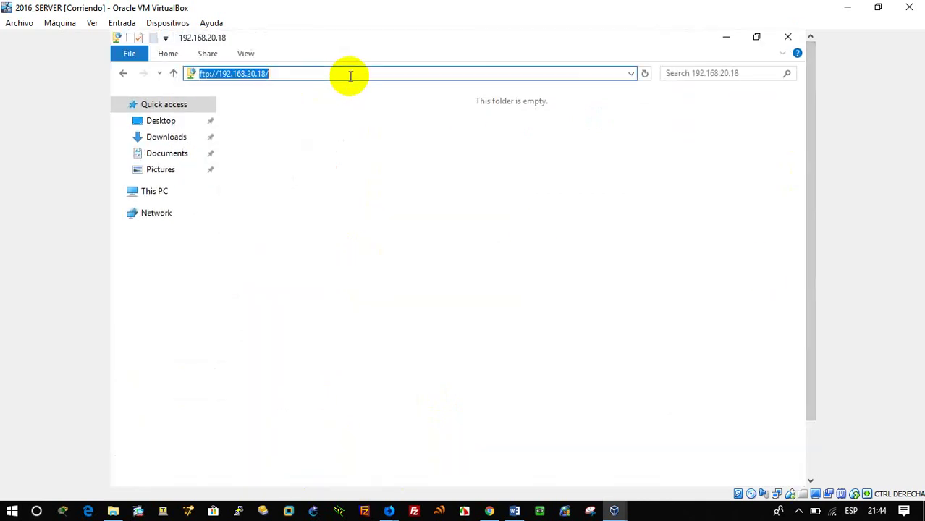
pyautogui.press('Return')
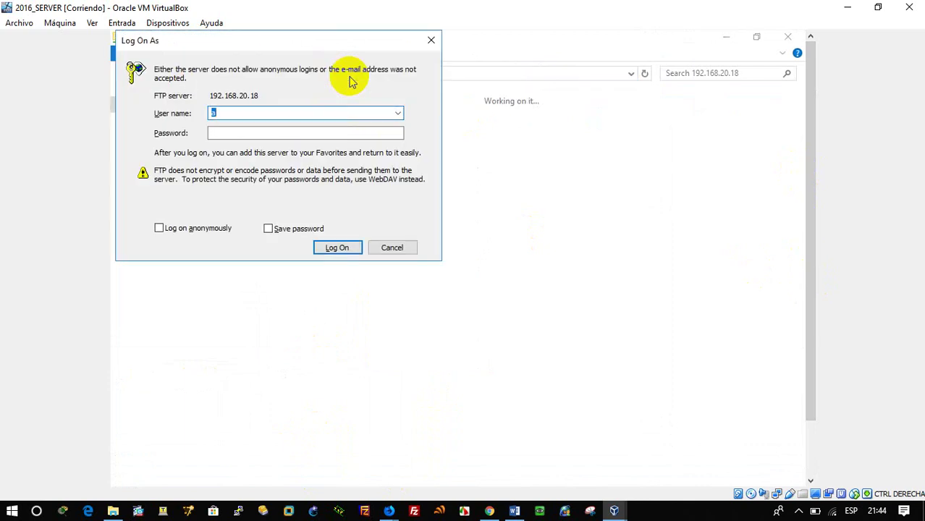
pyautogui.click(274, 131)
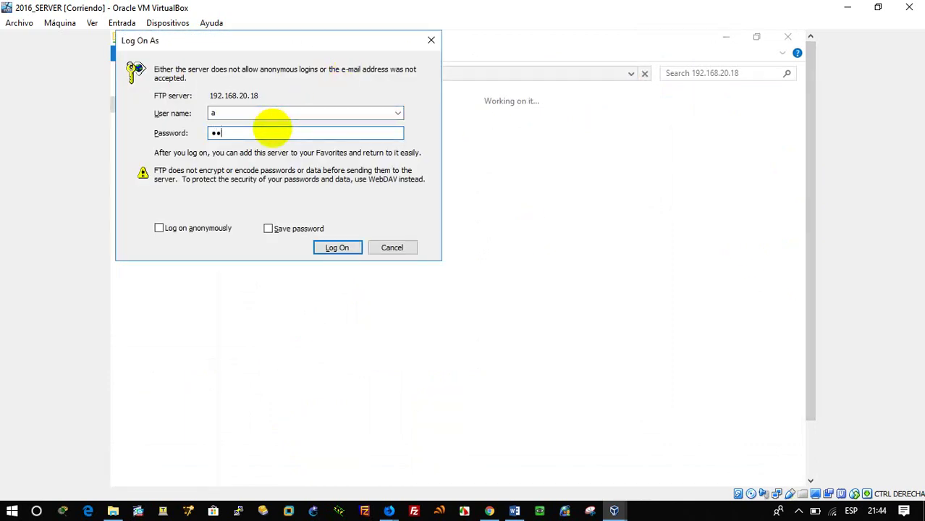
pyautogui.press('Return')
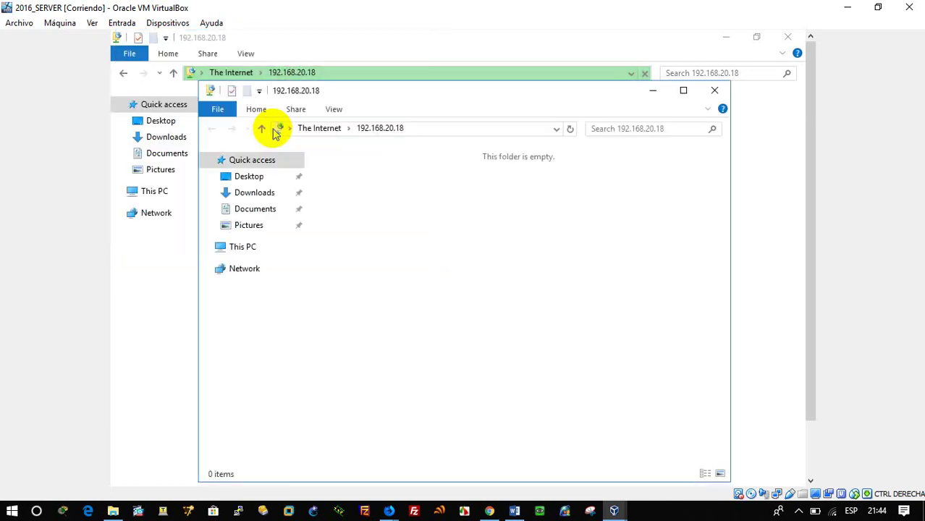
# Step: Try twice to create a new folder on the FTP site; both attempts fail with 550 Access is denied
pyautogui.rightClick(432, 181)
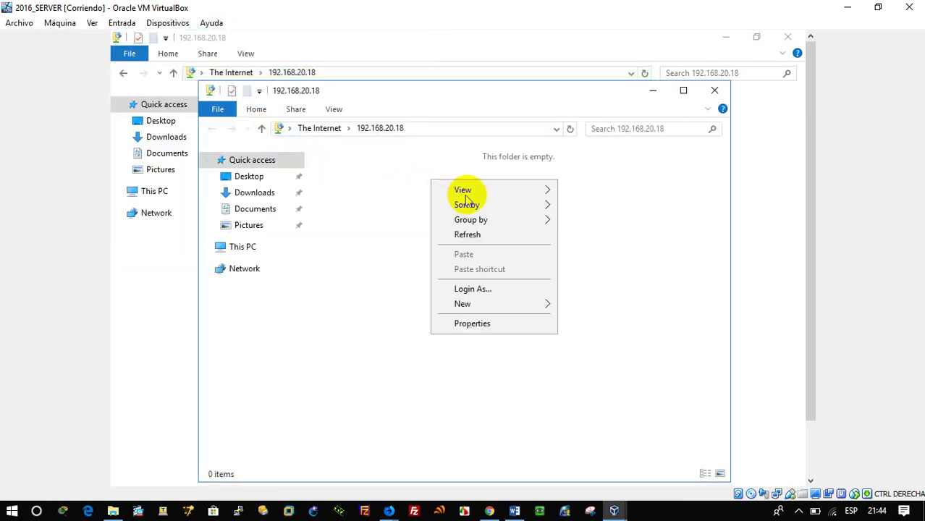
pyautogui.moveTo(523, 304)
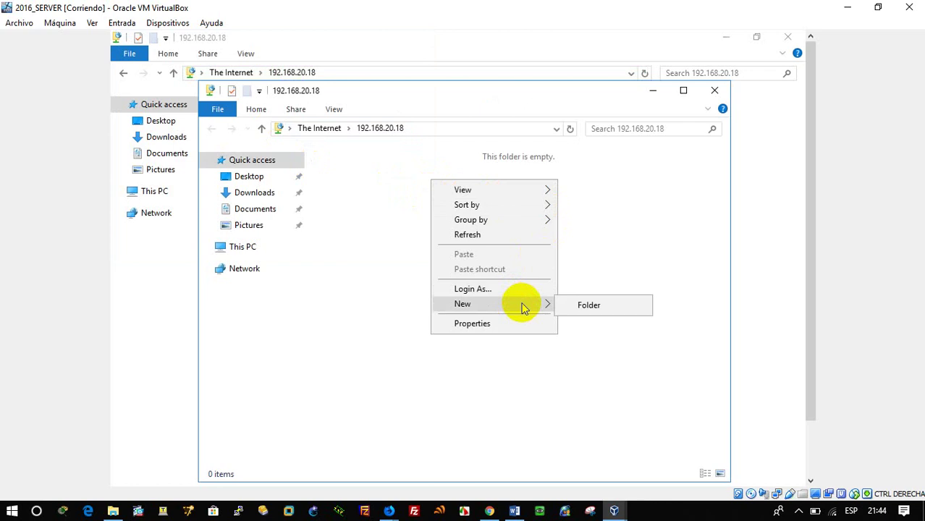
pyautogui.click(566, 306)
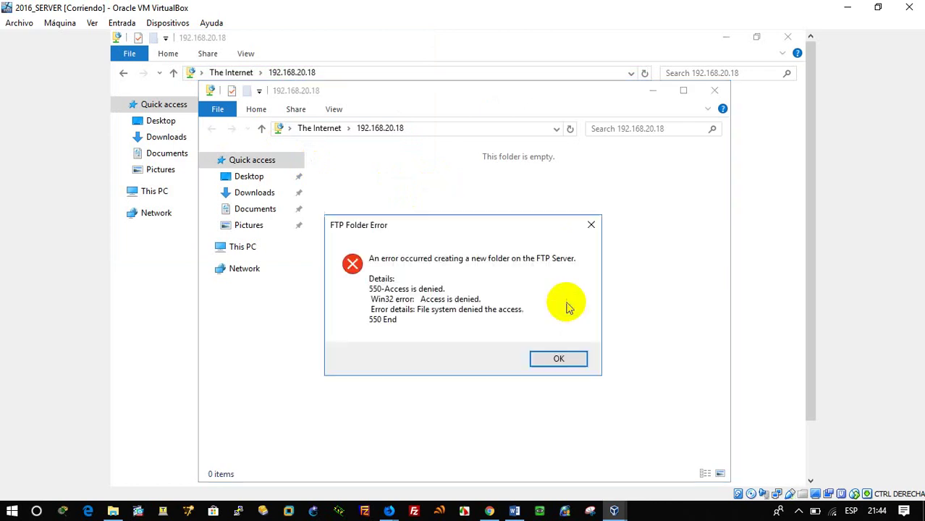
pyautogui.click(576, 360)
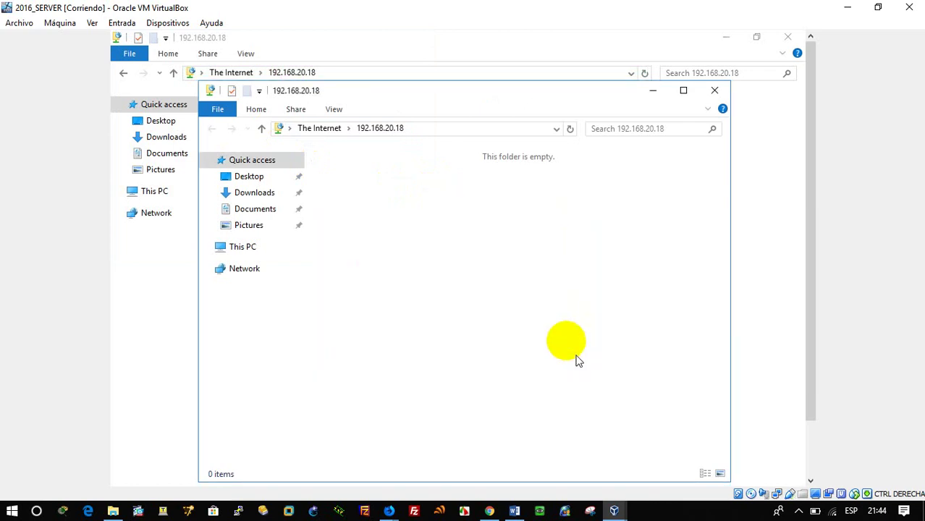
pyautogui.rightClick(455, 223)
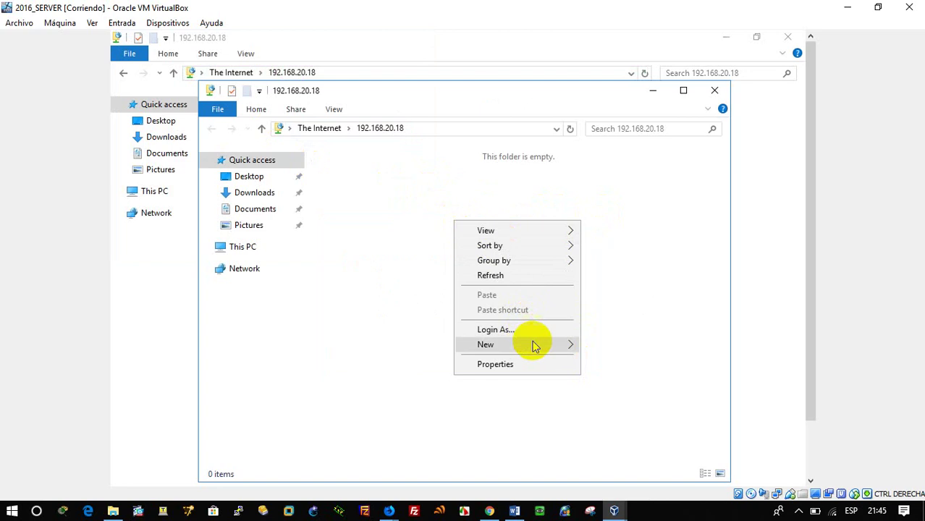
pyautogui.moveTo(533, 345)
pyautogui.click(594, 350)
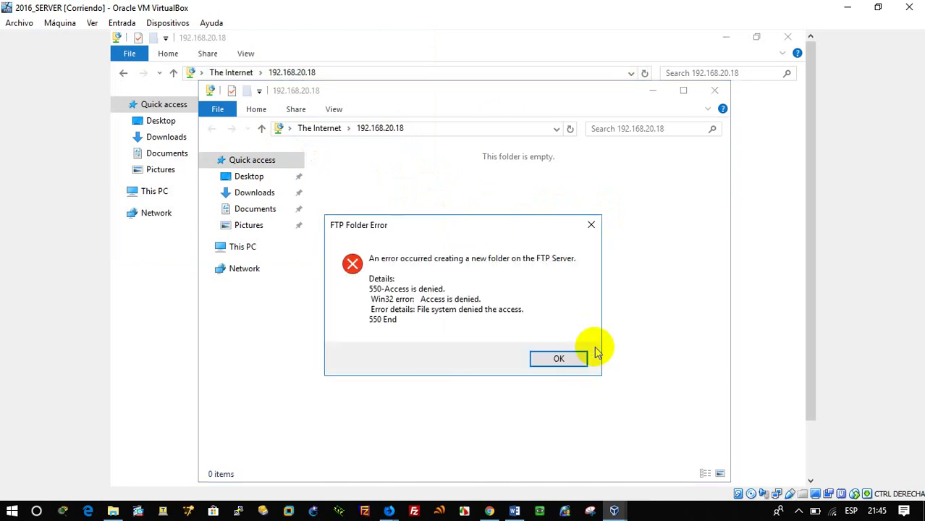
pyautogui.click(559, 360)
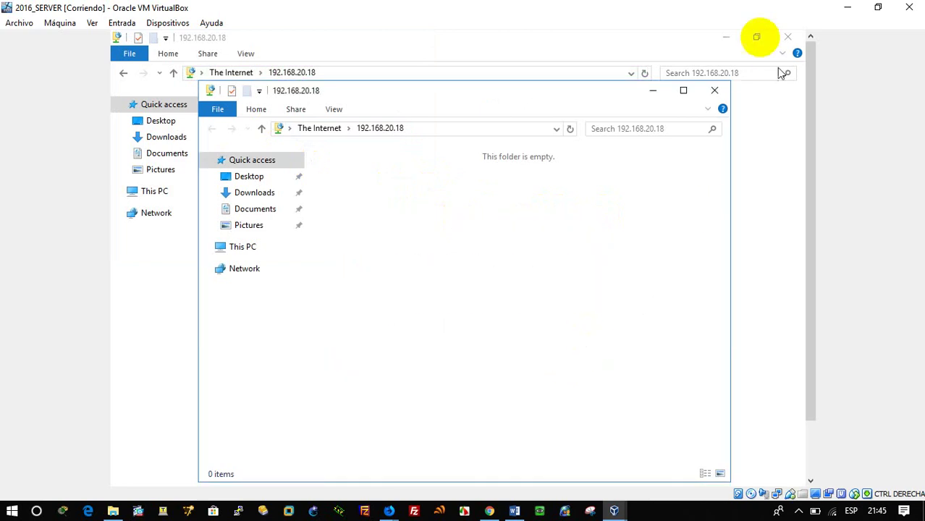
pyautogui.click(660, 93)
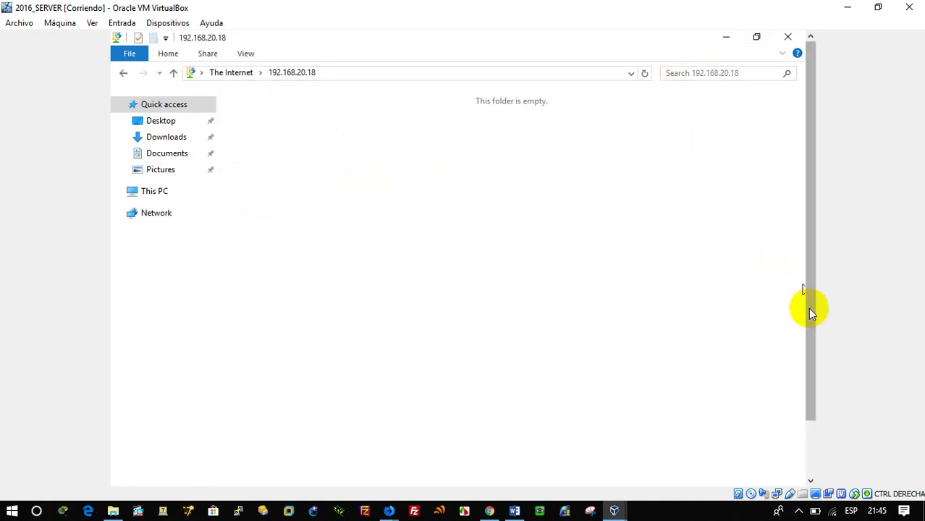
pyautogui.moveTo(809, 309); pyautogui.dragTo(809, 388)
# Step: From IIS Manager's Edit Permissions, add Everyone with Full control Allow on C:\inetpub\ftproot
pyautogui.click(360, 476)
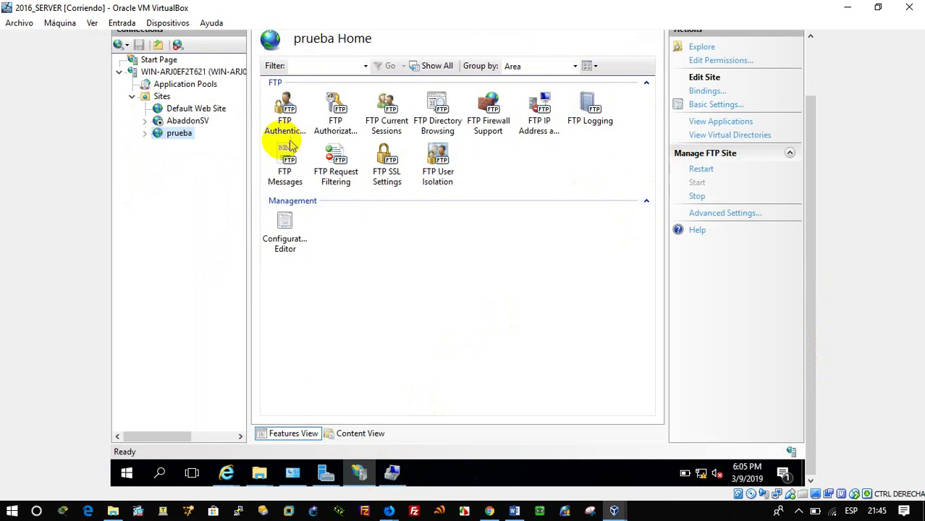
pyautogui.click(733, 63)
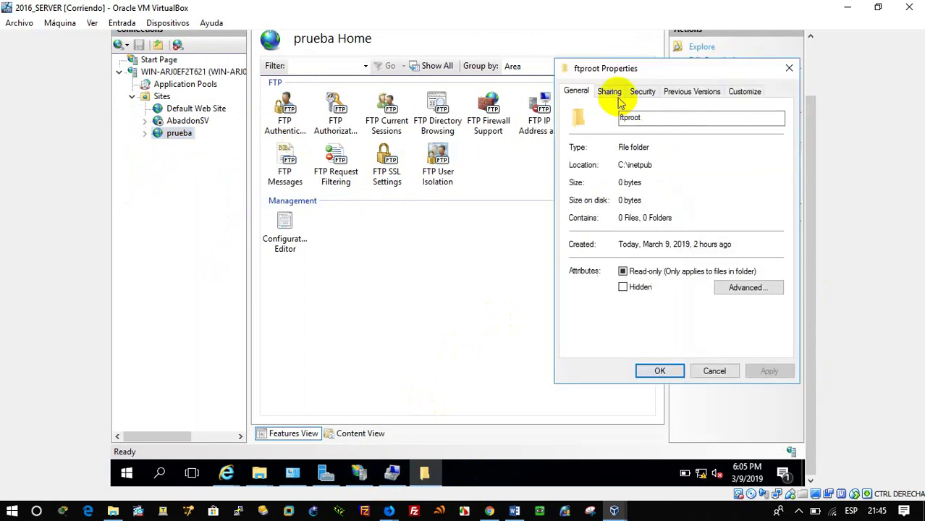
pyautogui.click(641, 92)
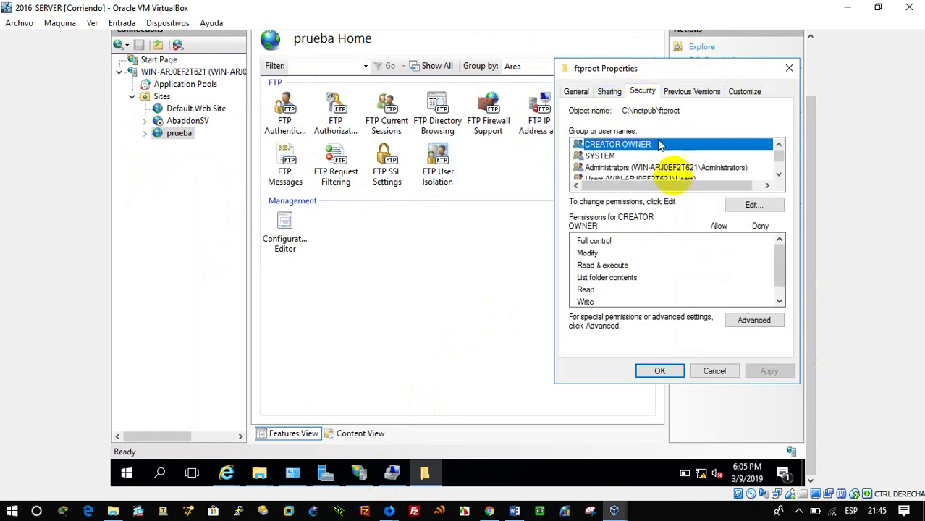
pyautogui.click(772, 203)
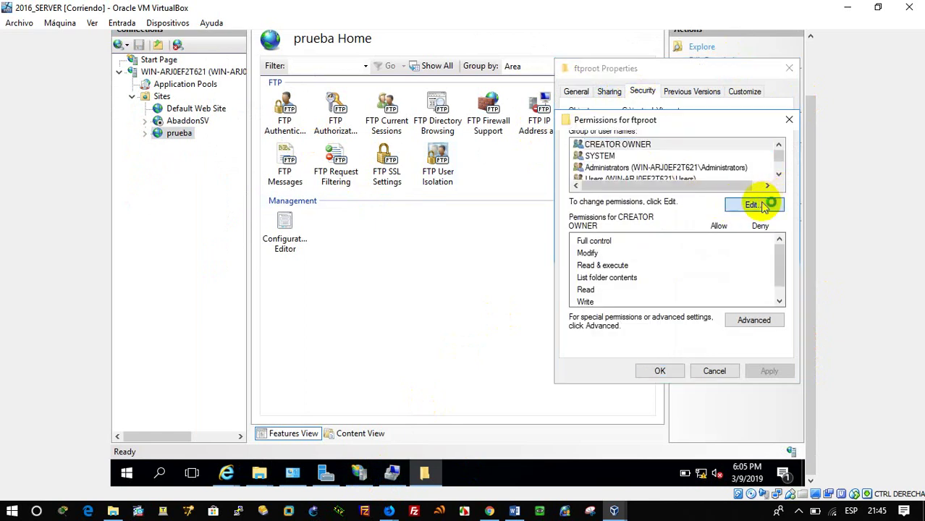
pyautogui.click(724, 276)
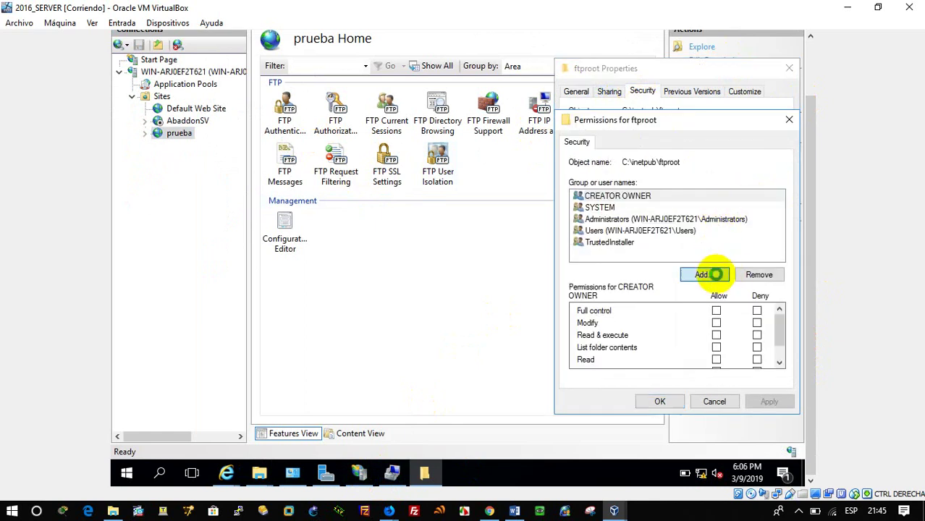
pyautogui.write('ev')
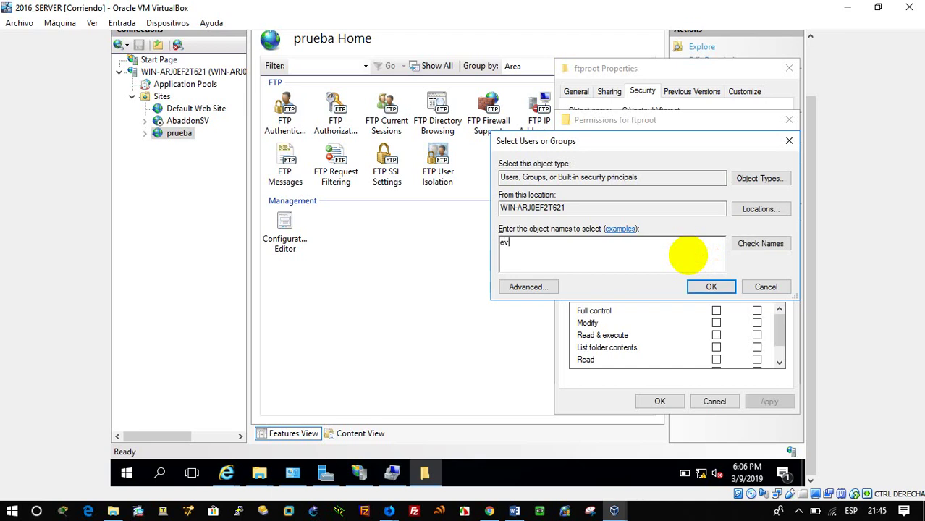
pyautogui.write('eryone')
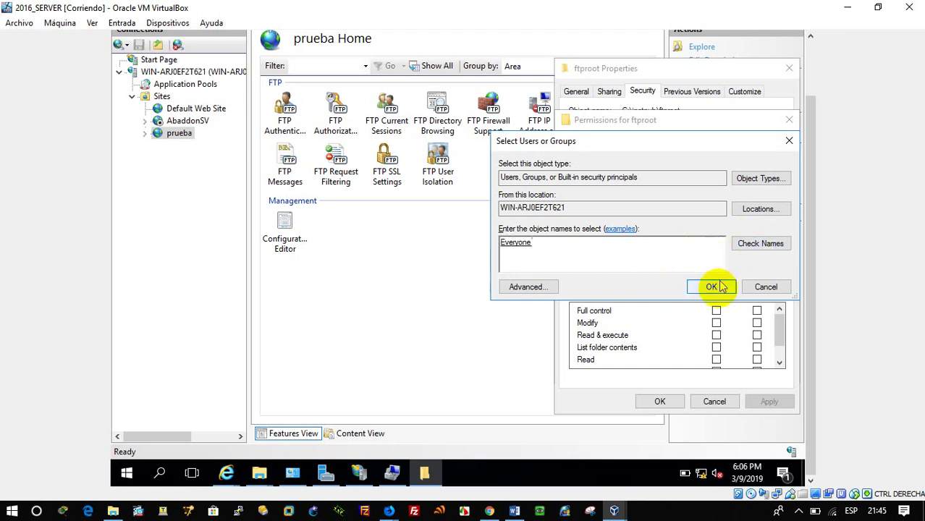
pyautogui.click(711, 287)
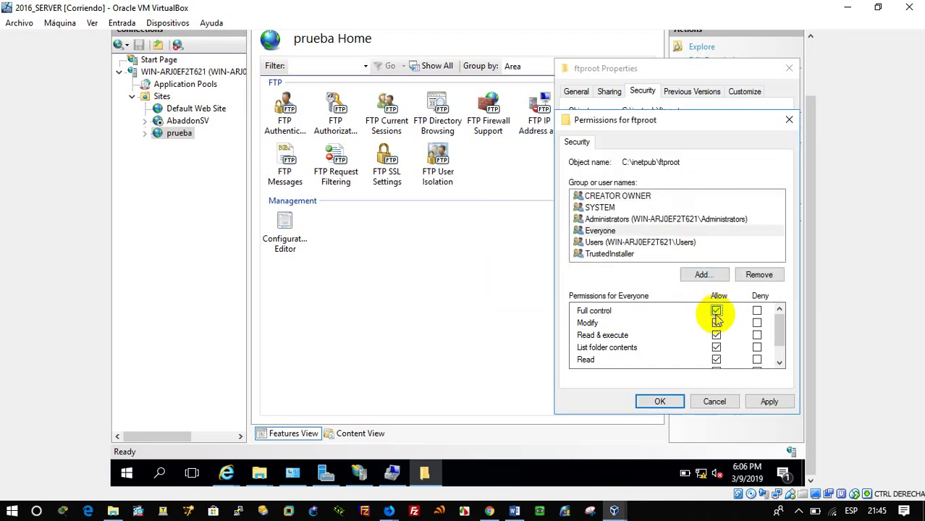
pyautogui.click(670, 402)
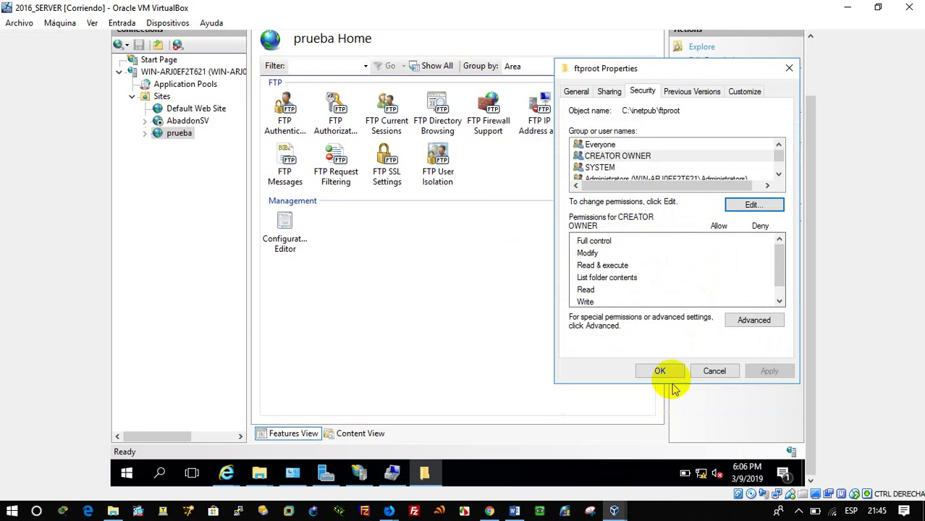
pyautogui.click(671, 373)
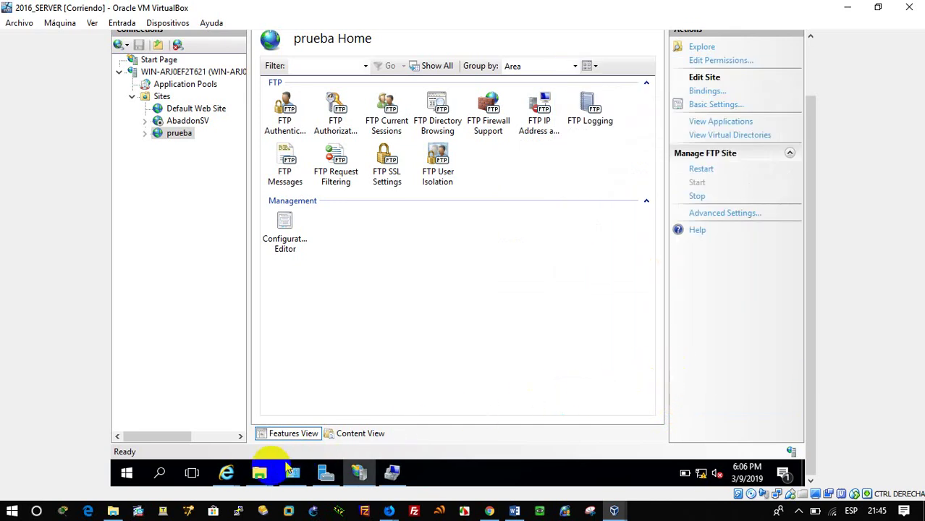
# Step: Refresh the 192.168.20.18 FTP listing and create a new folder named 'prueba 2'
pyautogui.moveTo(259, 474)
pyautogui.click(469, 420)
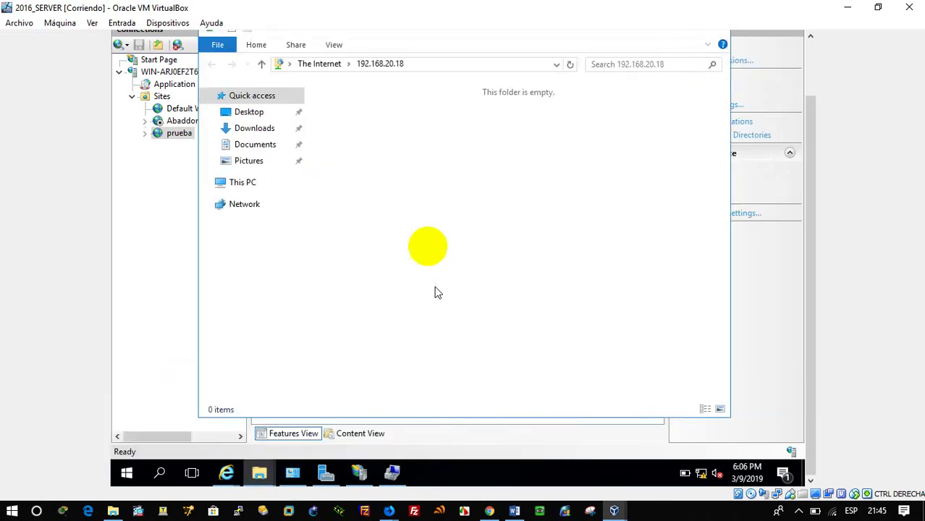
pyautogui.rightClick(432, 183)
pyautogui.click(458, 233)
pyautogui.rightClick(461, 187)
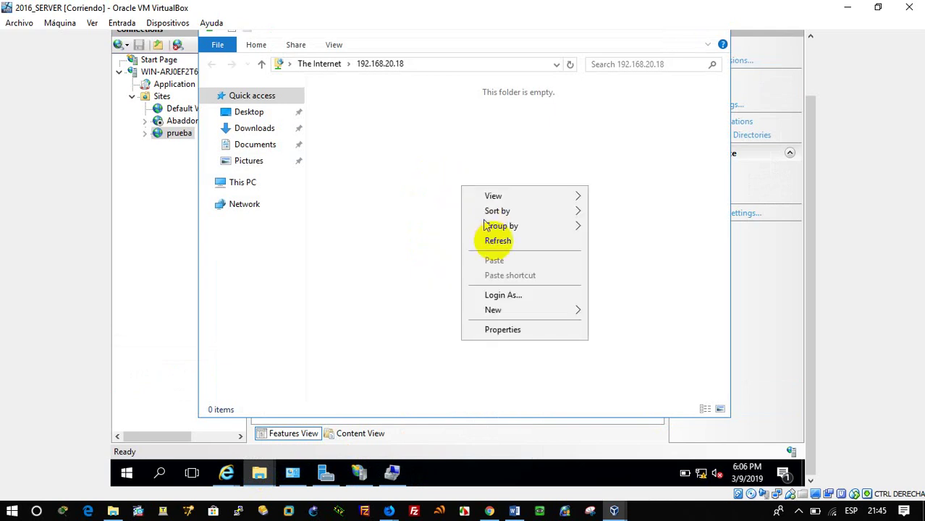
pyautogui.click(532, 309)
pyautogui.click(612, 318)
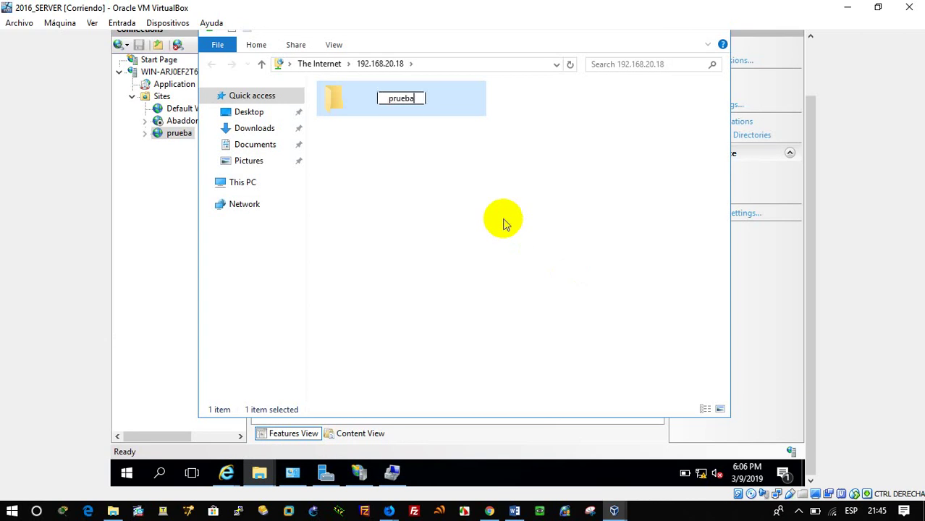
pyautogui.write('prueba 2')
pyautogui.press('Return')
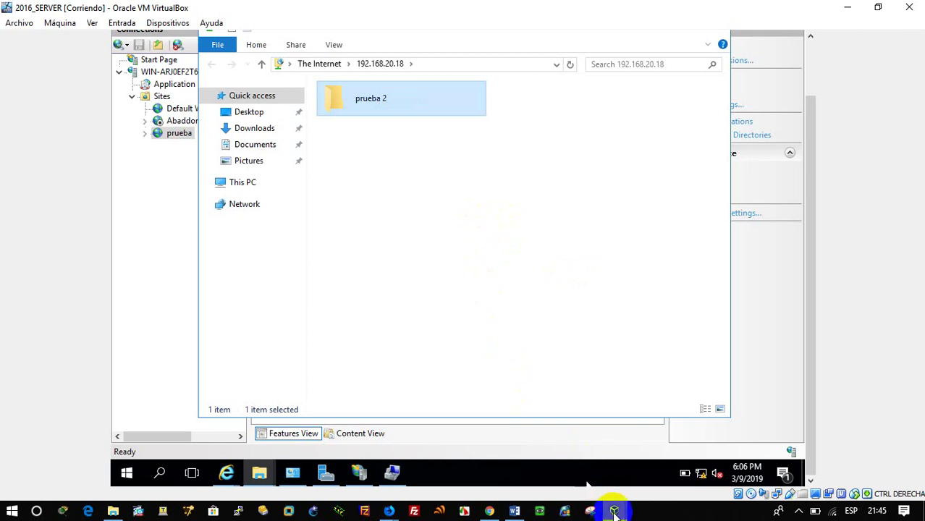
# Step: Switch to the W7 client and close the ended Remote Desktop connection
pyautogui.moveTo(614, 507)
pyautogui.click(702, 496)
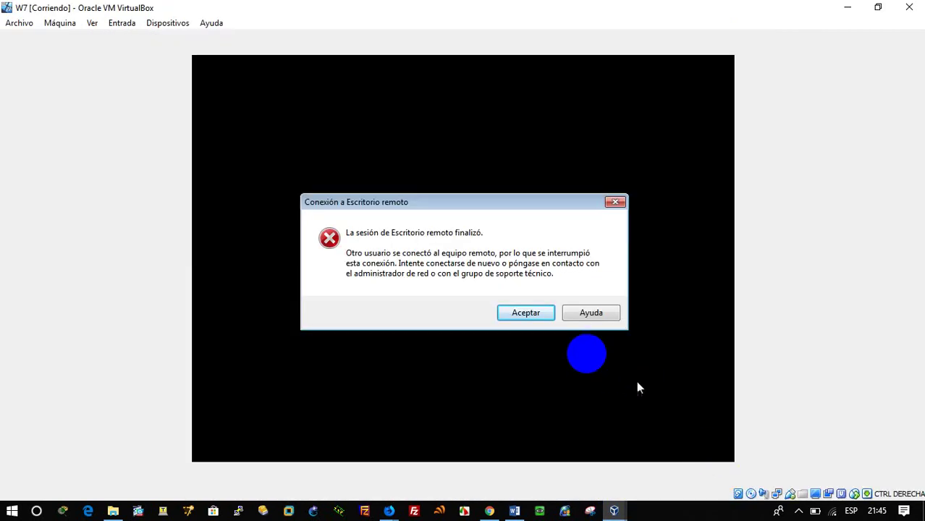
pyautogui.click(526, 312)
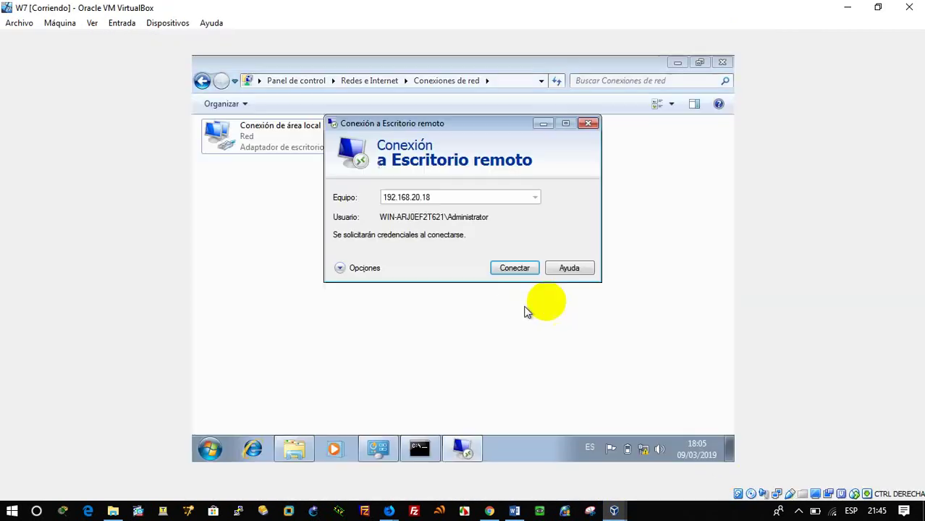
pyautogui.click(589, 123)
# Step: Enter ftp://192.168.20.18 in the Explorer address bar on W7 and W7 clonar, then return to Sophos WebAdmin
pyautogui.click(527, 82)
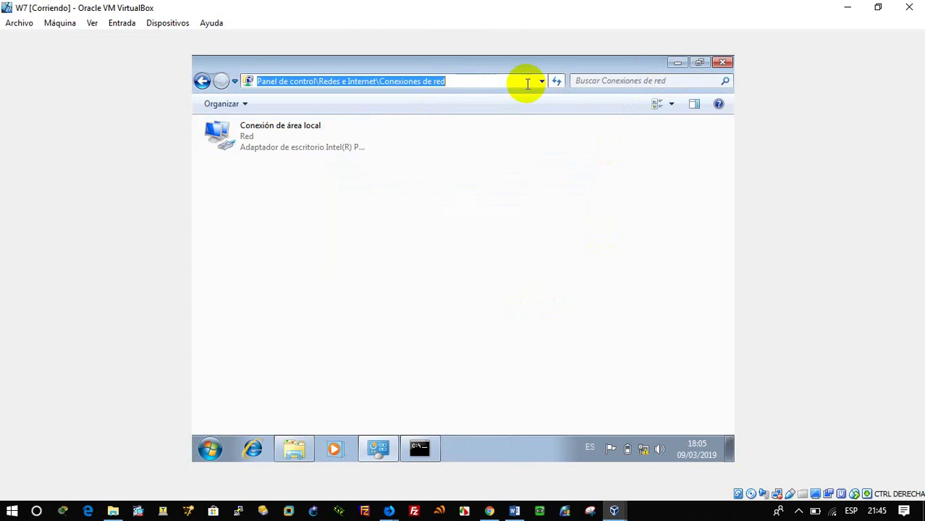
pyautogui.write('ftp')
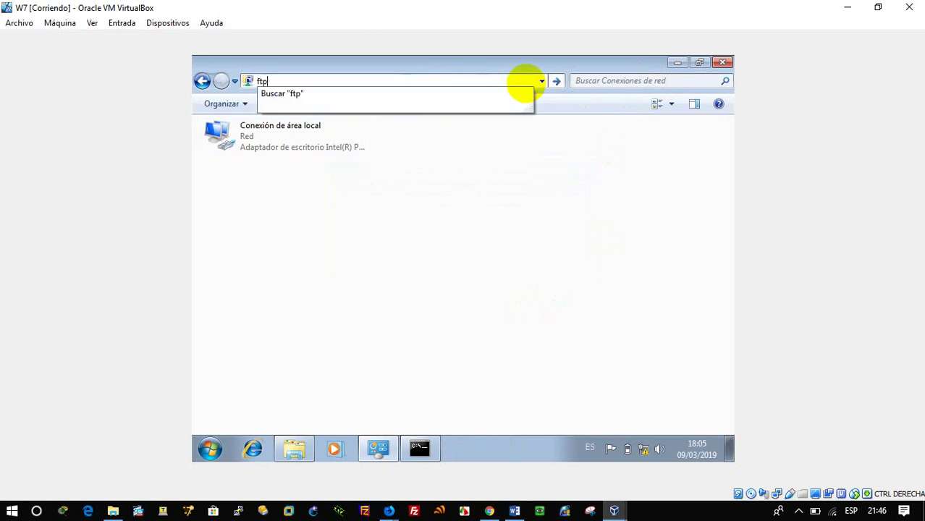
pyautogui.write('://192.168.20.18')
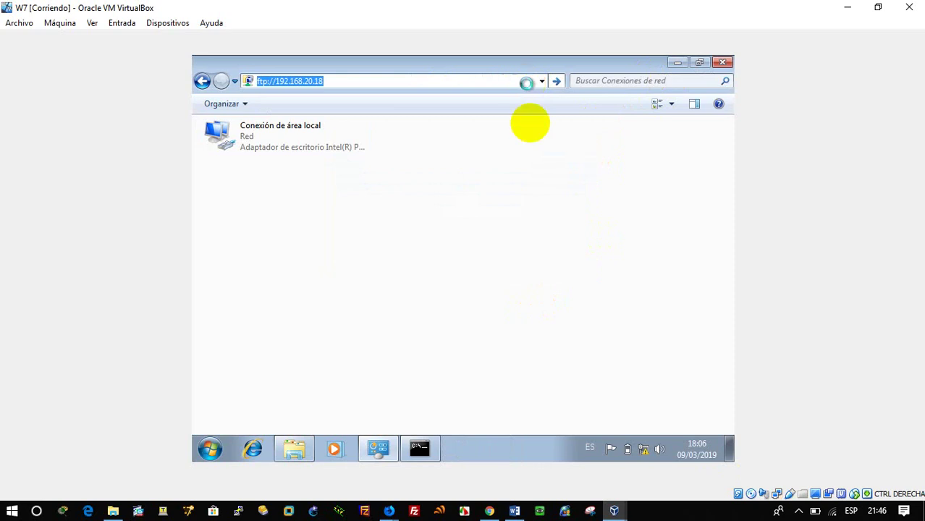
pyautogui.click(613, 511)
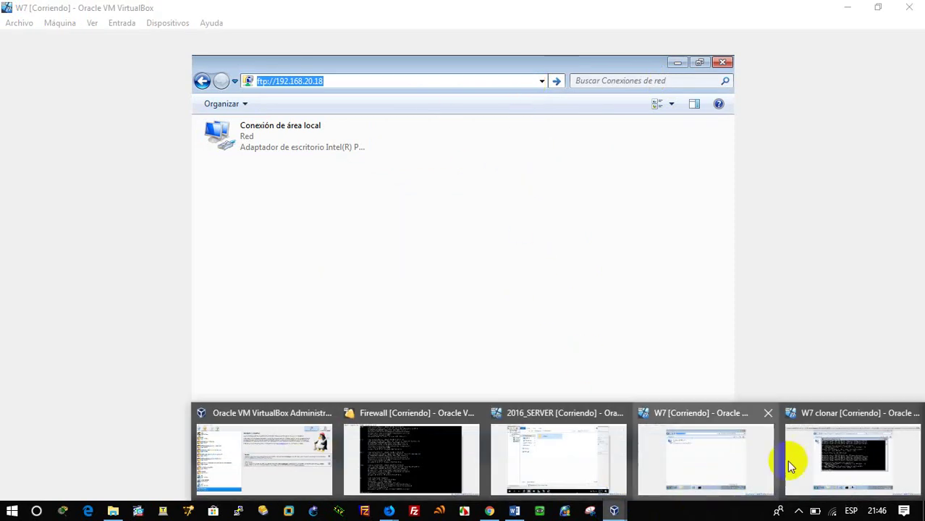
pyautogui.click(796, 445)
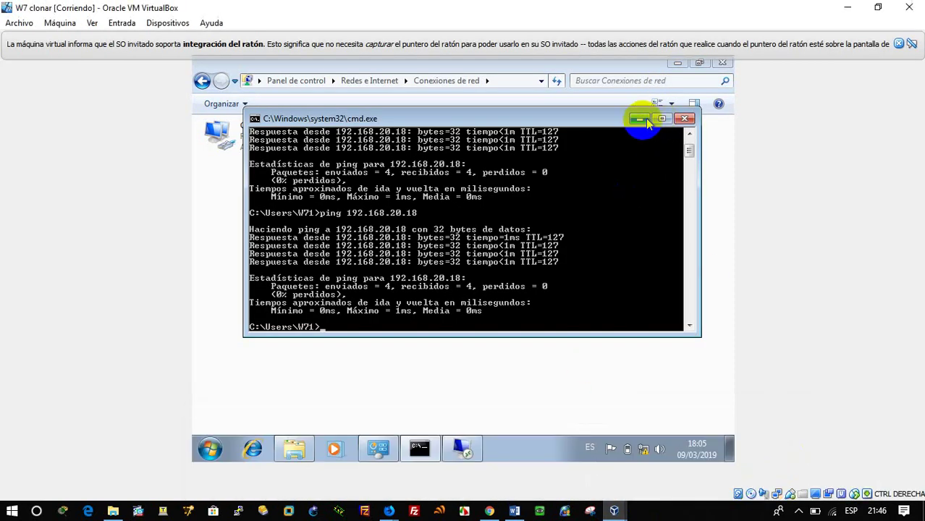
pyautogui.click(639, 118)
pyautogui.click(505, 80)
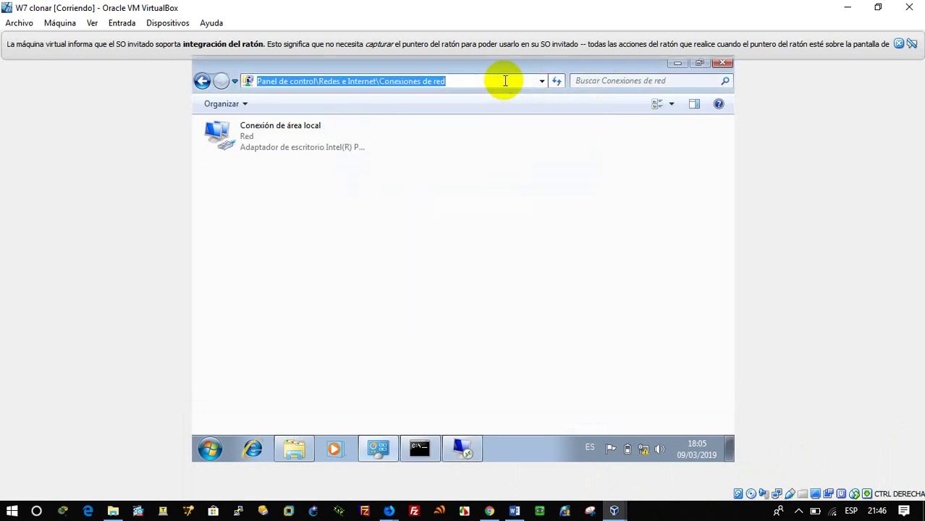
pyautogui.write('192.168.20.18')
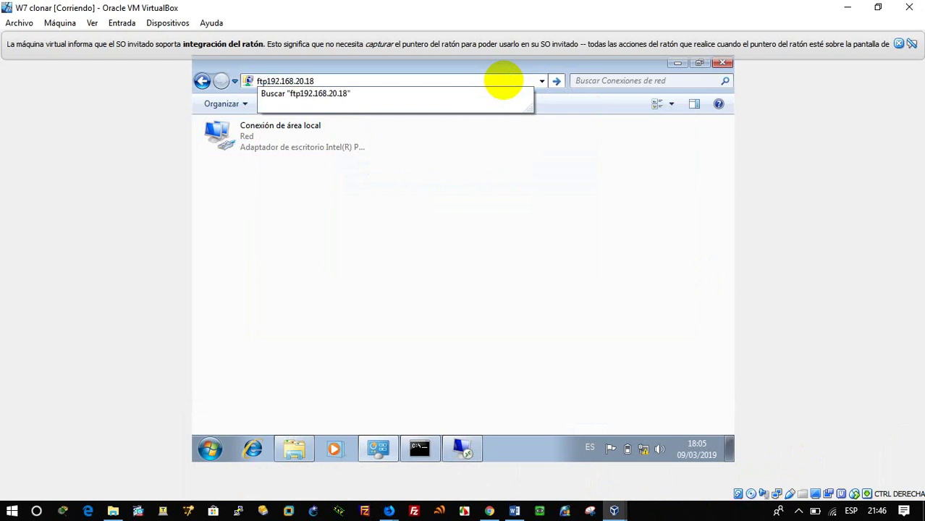
pyautogui.write('://')
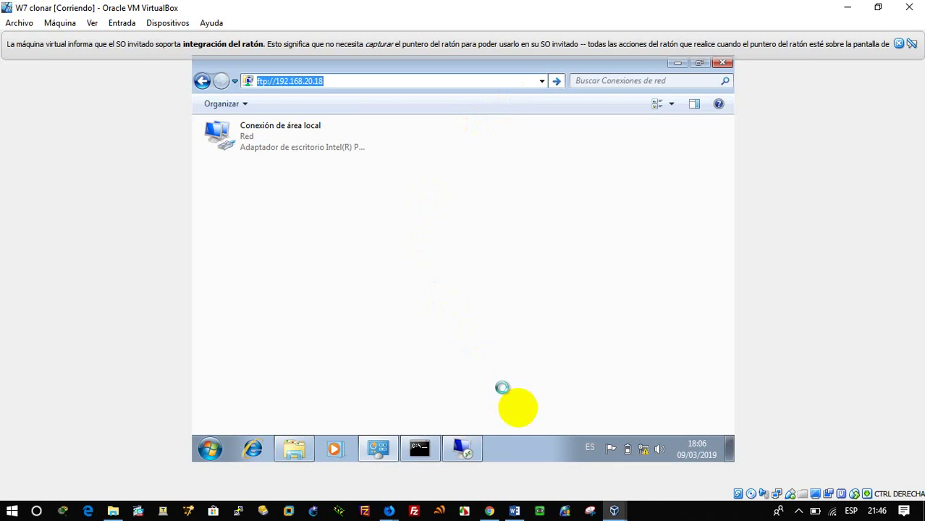
pyautogui.moveTo(391, 507)
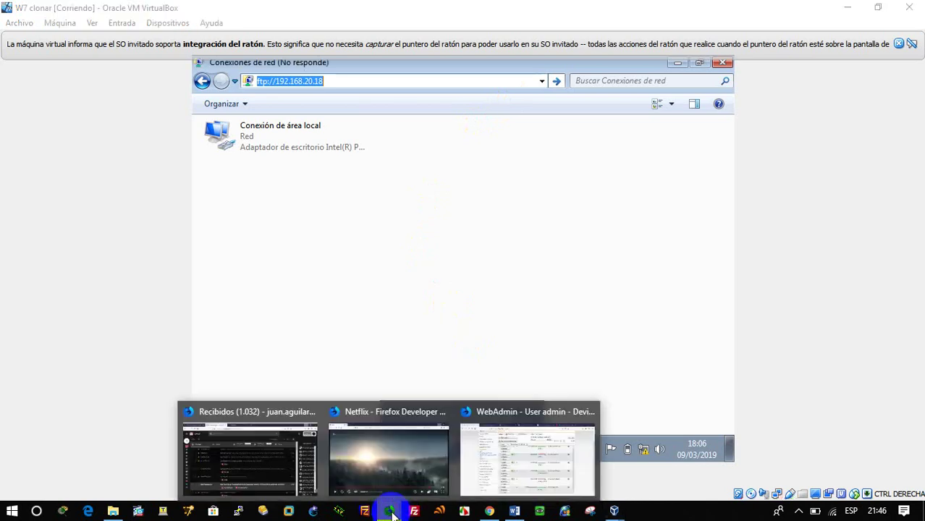
pyautogui.click(547, 479)
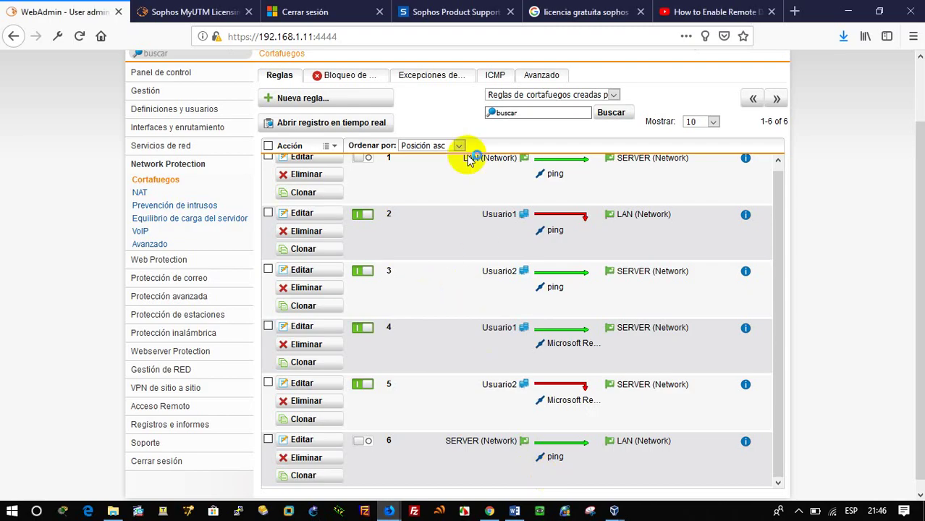
# Step: Start a new firewall rule and minimize the W7 virtual machine windows out of the way
pyautogui.click(317, 100)
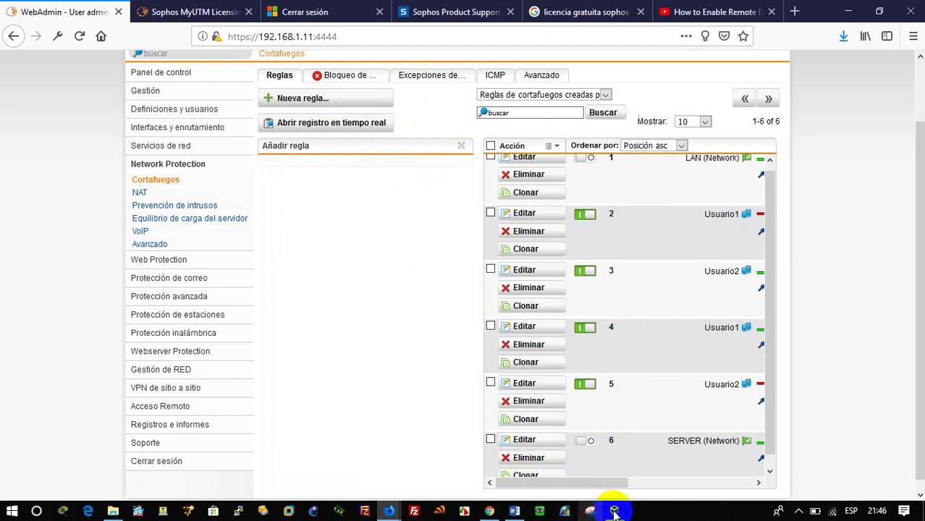
pyautogui.moveTo(613, 510)
pyautogui.click(673, 463)
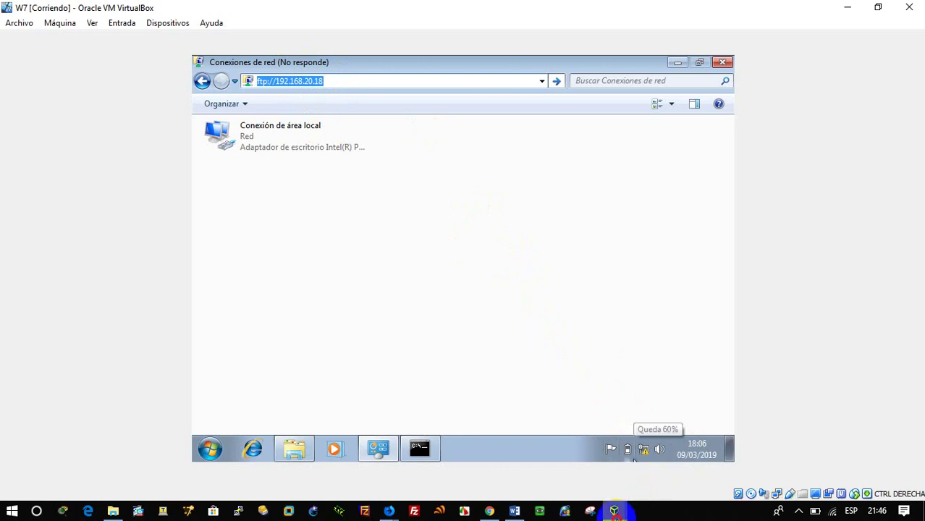
pyautogui.moveTo(613, 510)
pyautogui.click(848, 455)
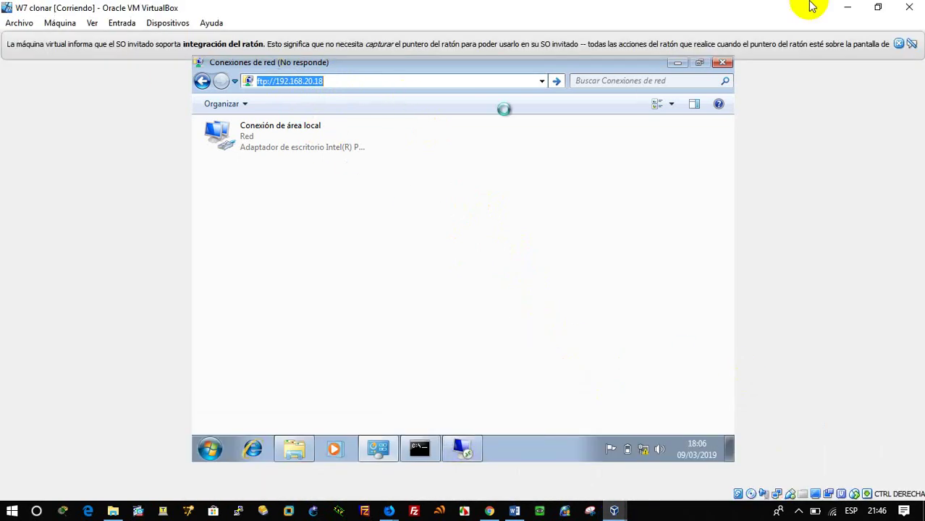
pyautogui.click(854, 8)
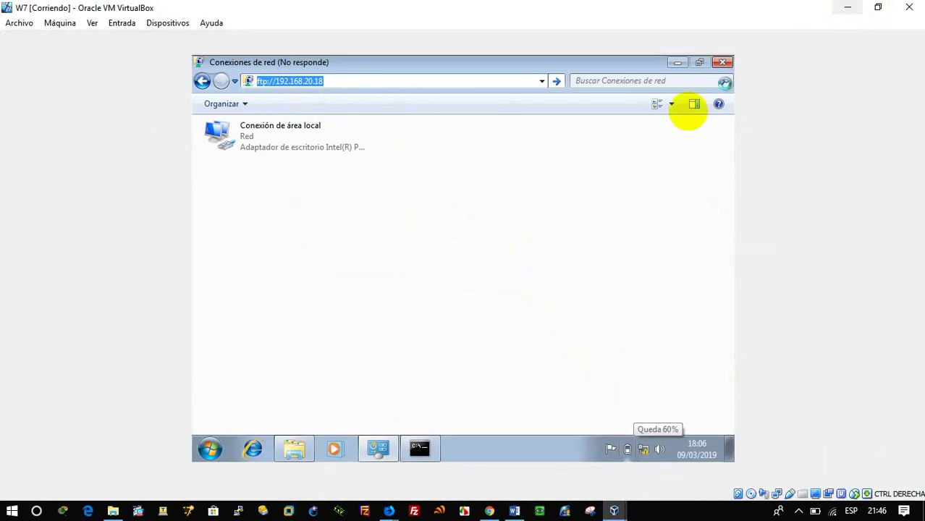
pyautogui.click(845, 9)
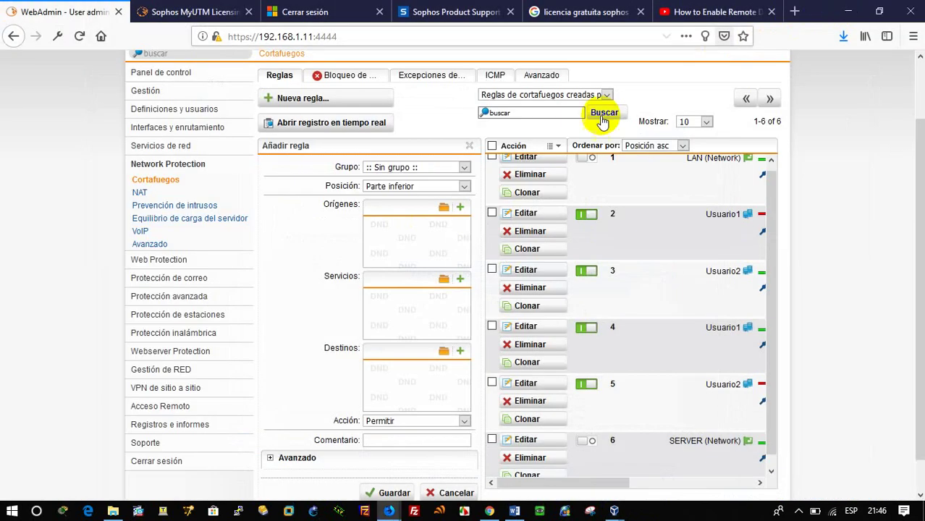
# Step: Add Usuario1 as the rule's source and FTP as its service
pyautogui.click(443, 208)
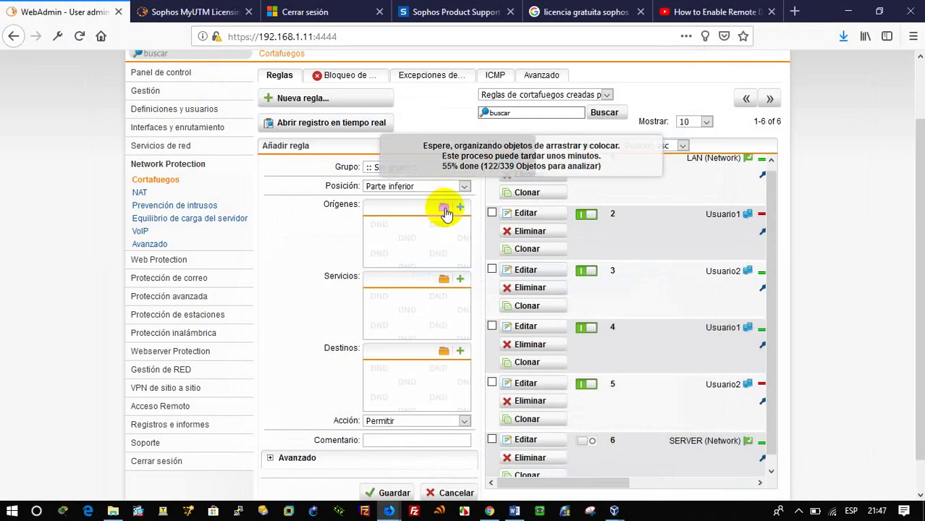
pyautogui.click(227, 79)
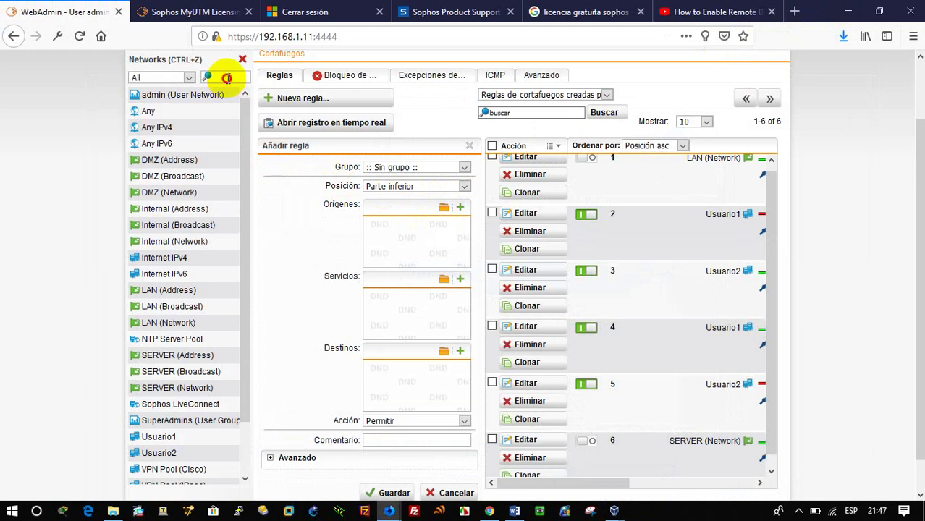
pyautogui.write('u')
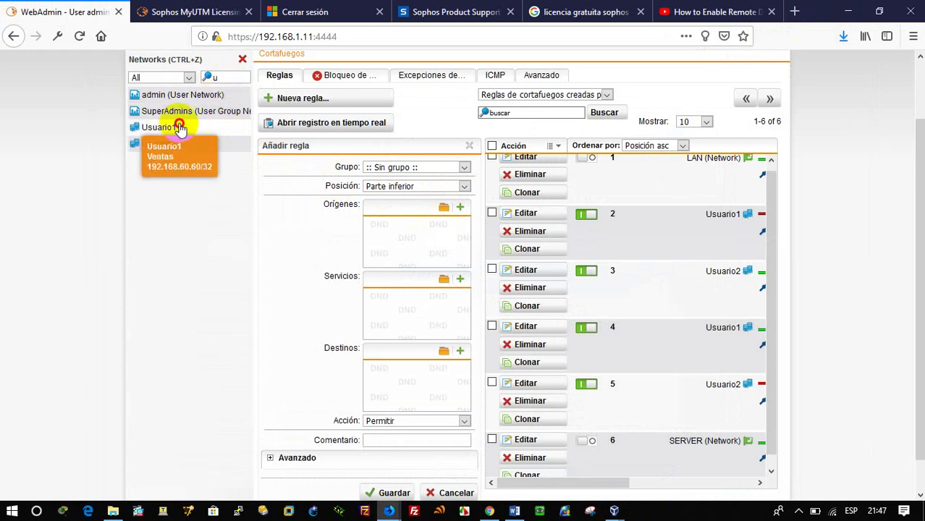
pyautogui.moveTo(179, 127); pyautogui.dragTo(416, 250)
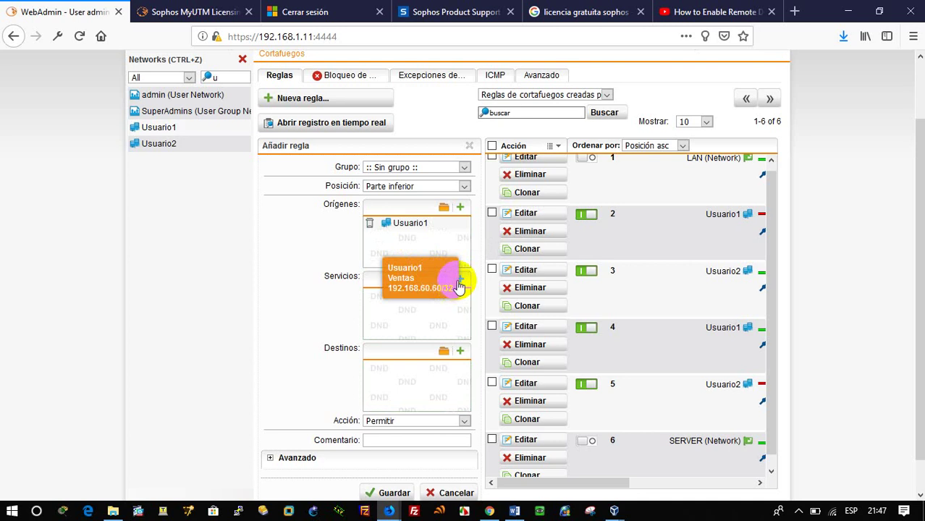
pyautogui.click(443, 287)
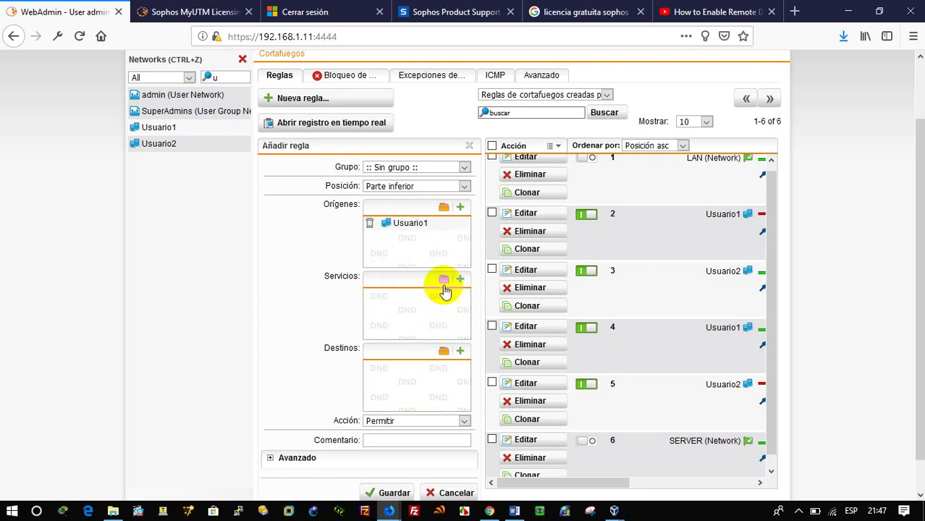
pyautogui.click(445, 284)
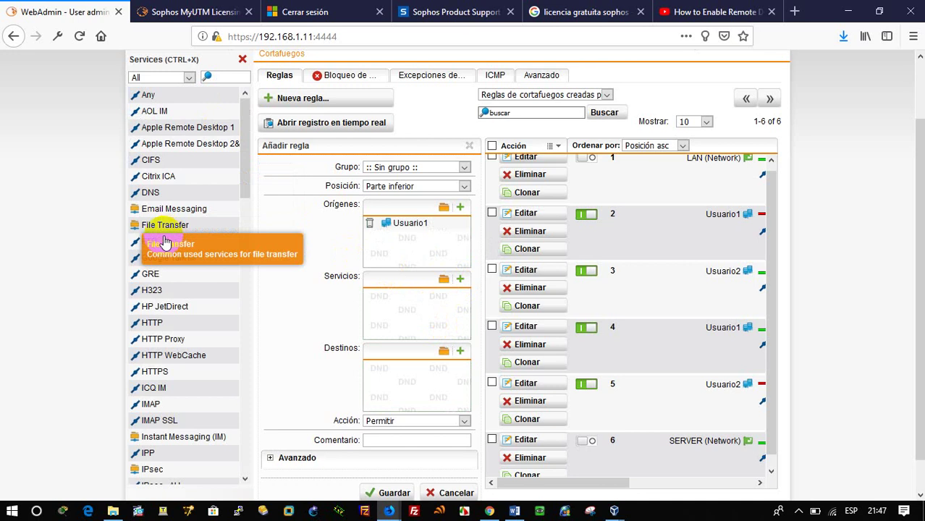
pyautogui.moveTo(150, 246); pyautogui.dragTo(414, 308)
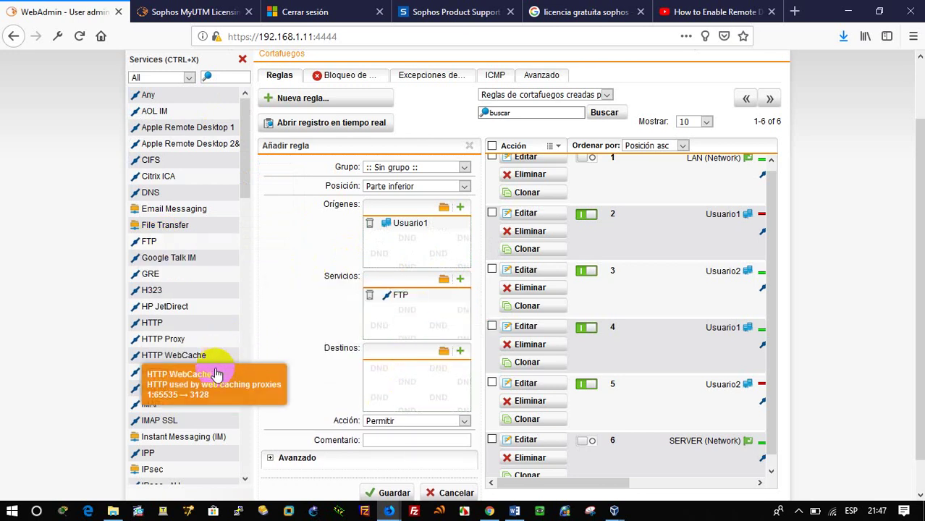
pyautogui.scroll(-5, 208, 391)
pyautogui.scroll(5, 231, 304)
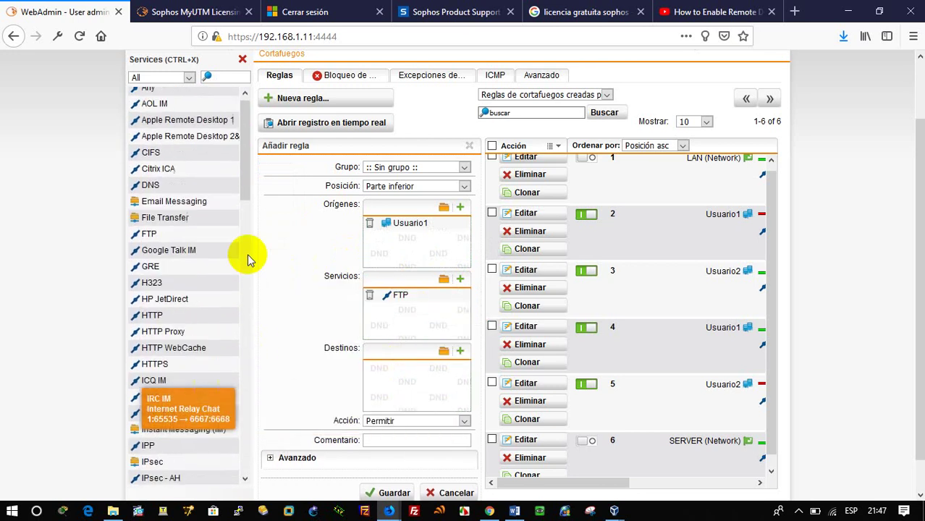
# Step: Set SERVER (Network) as destination, save the rule, and enable it as rule 7
pyautogui.click(444, 352)
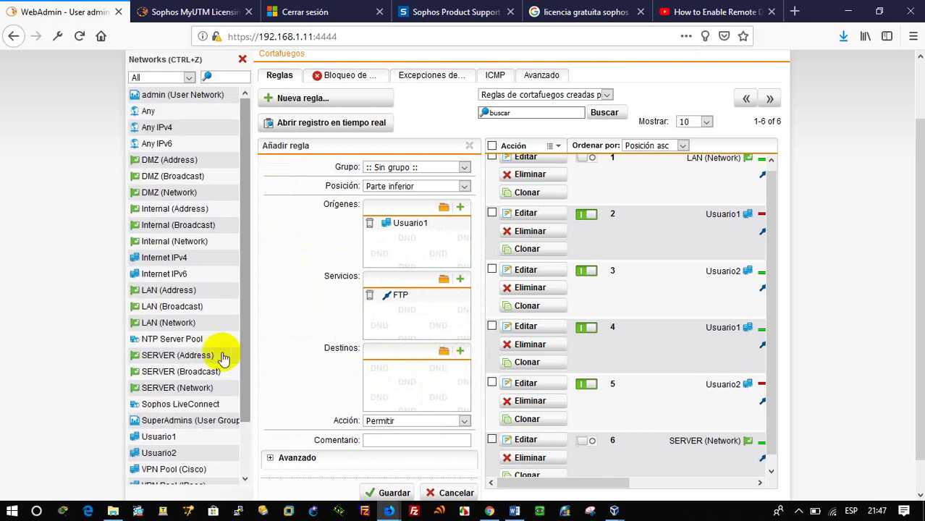
pyautogui.moveTo(207, 388); pyautogui.dragTo(424, 381)
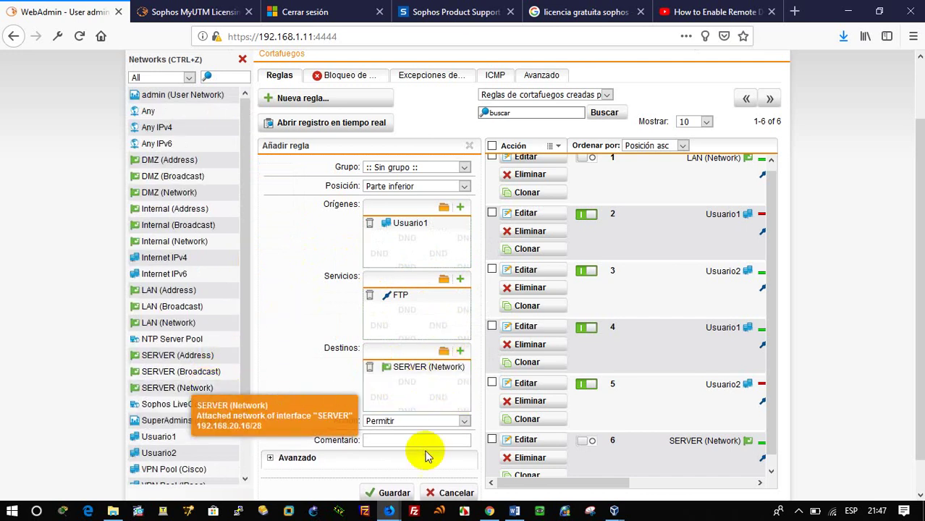
pyautogui.click(394, 492)
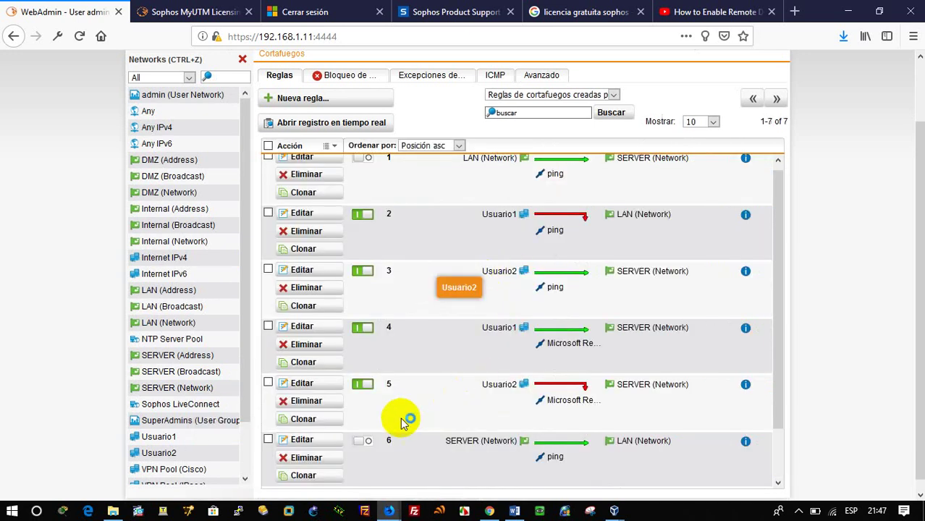
pyautogui.scroll(-2, 384, 443)
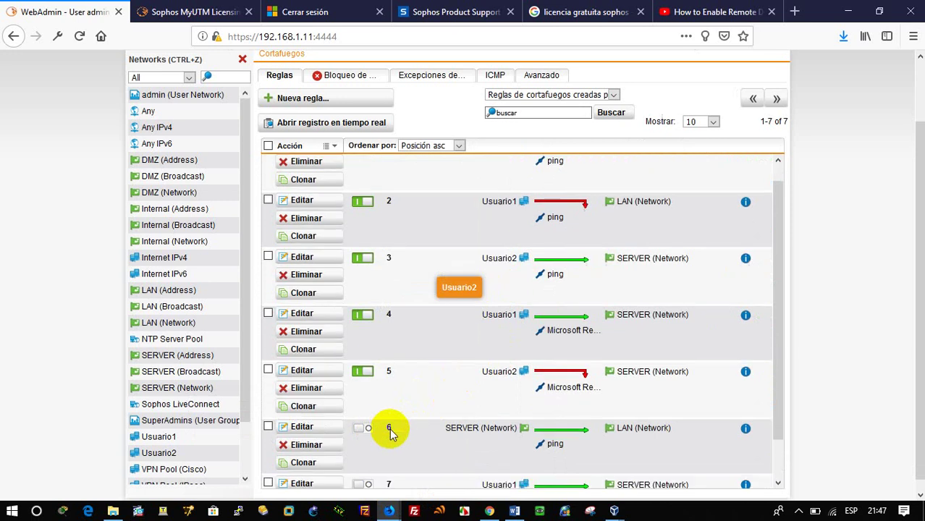
pyautogui.click(369, 441)
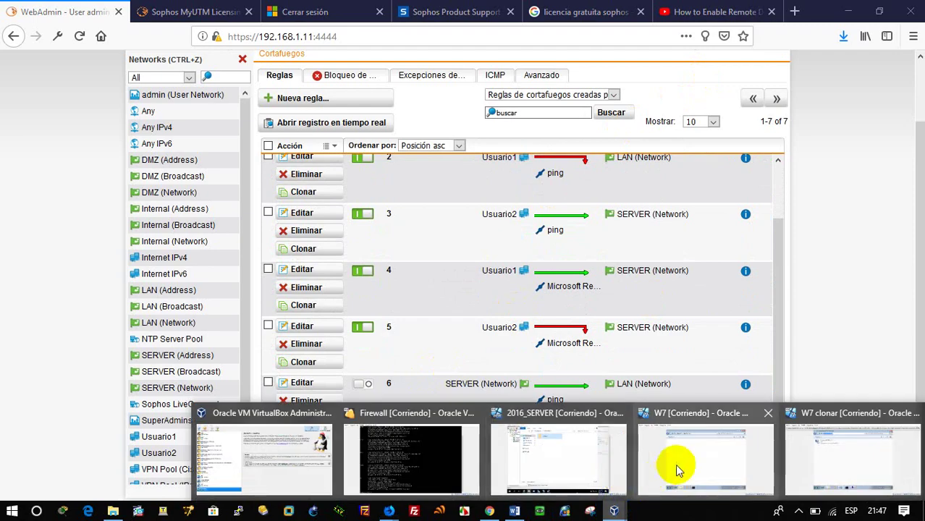
# Step: On W7, dismiss the FTP error and log on to ftp://192.168.20.18
pyautogui.click(679, 470)
pyautogui.click(605, 320)
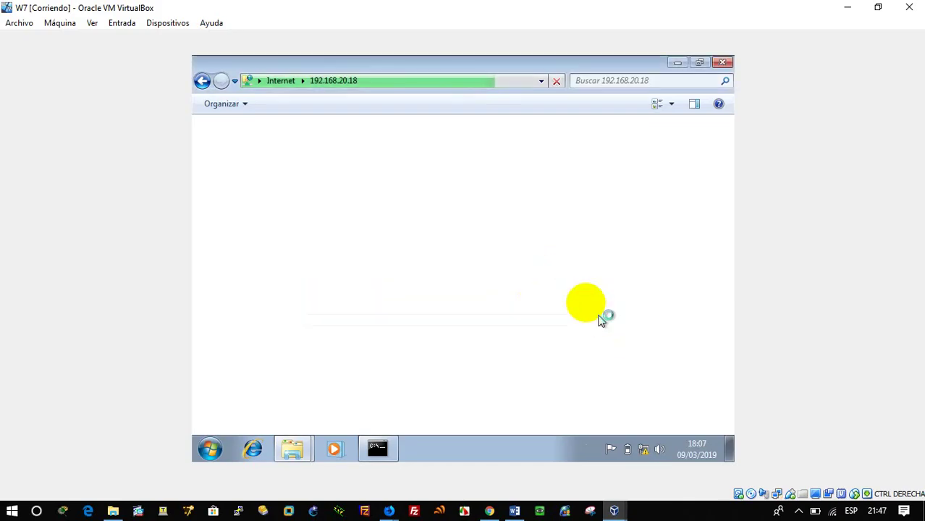
pyautogui.click(403, 80)
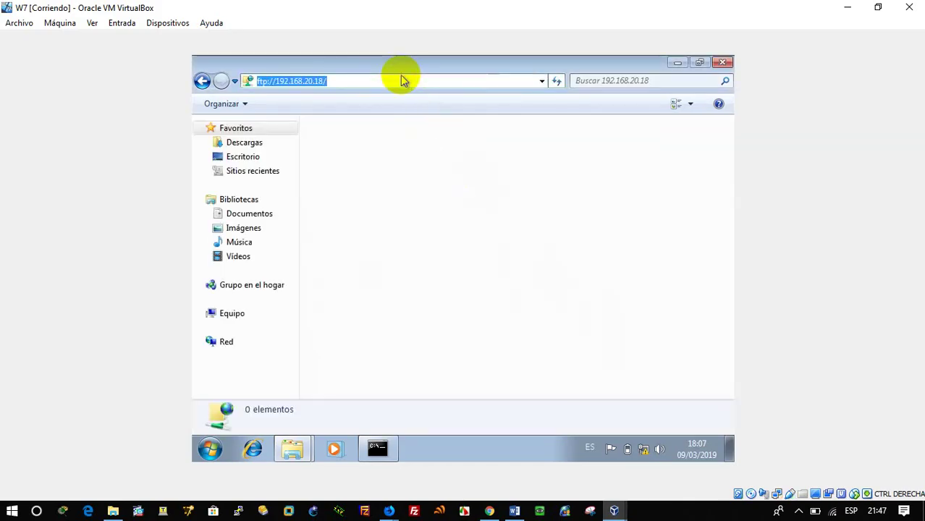
pyautogui.press('Return')
pyautogui.write('a')
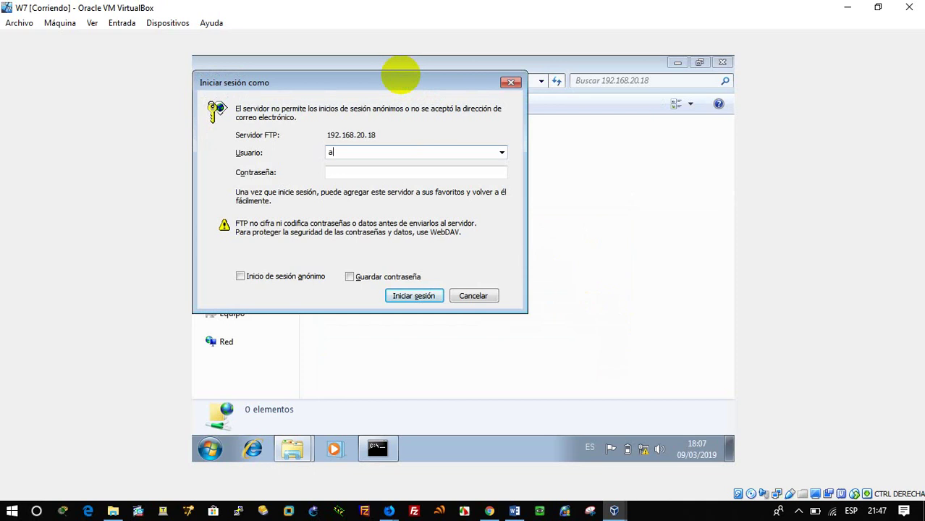
pyautogui.click(370, 172)
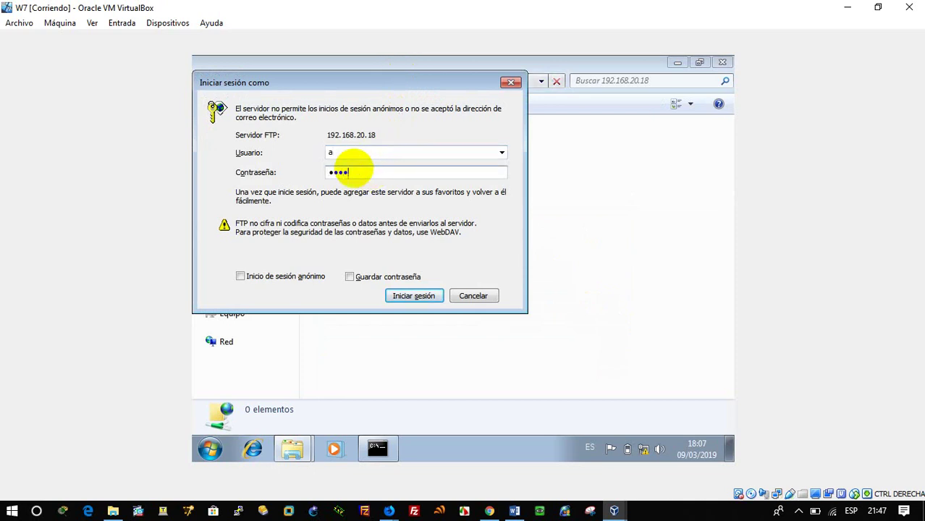
pyautogui.press('Return')
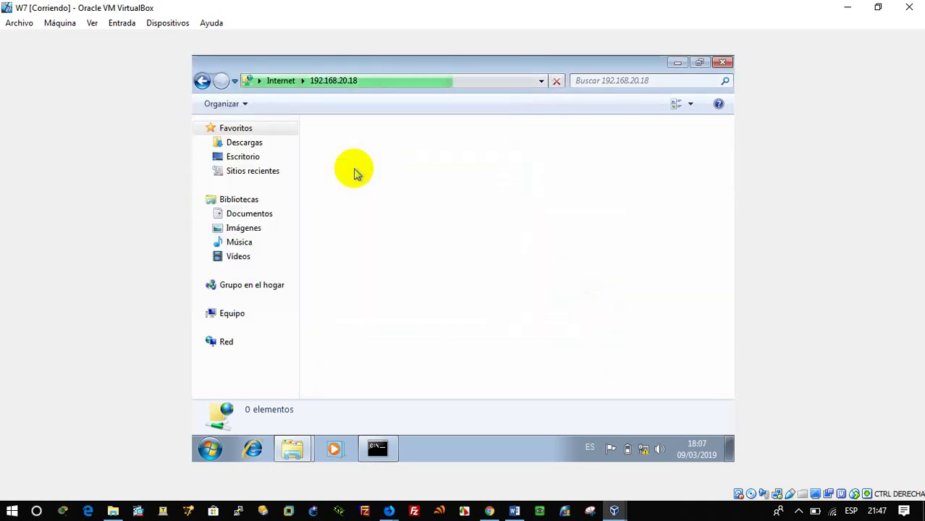
# Step: Create a new folder named 'r' beside 'prueba 2' on the FTP site
pyautogui.click(365, 136)
pyautogui.click(372, 190)
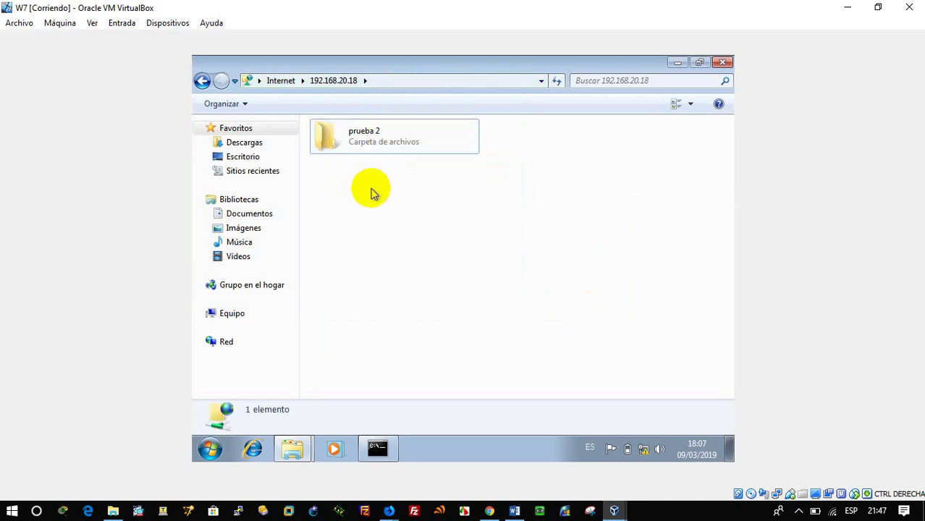
pyautogui.rightClick(371, 190)
pyautogui.moveTo(455, 313)
pyautogui.click(527, 314)
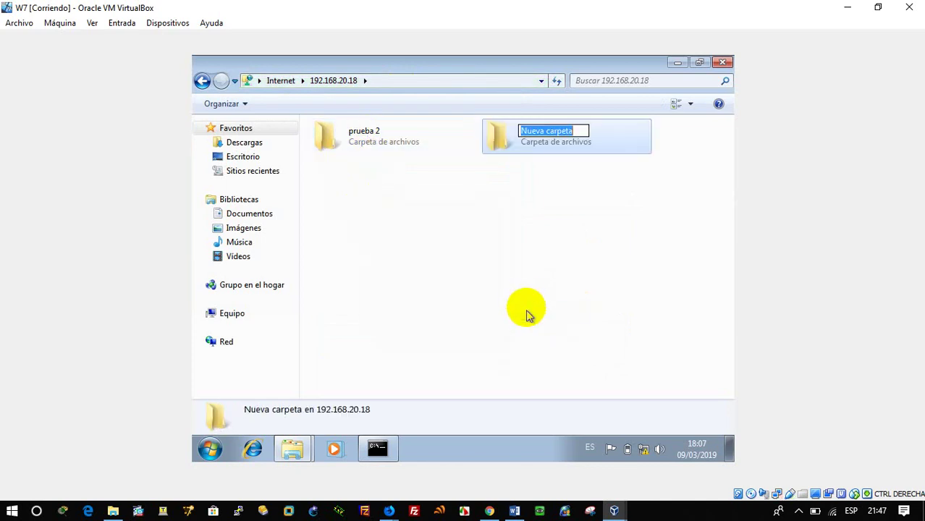
pyautogui.write('r')
pyautogui.press('Return')
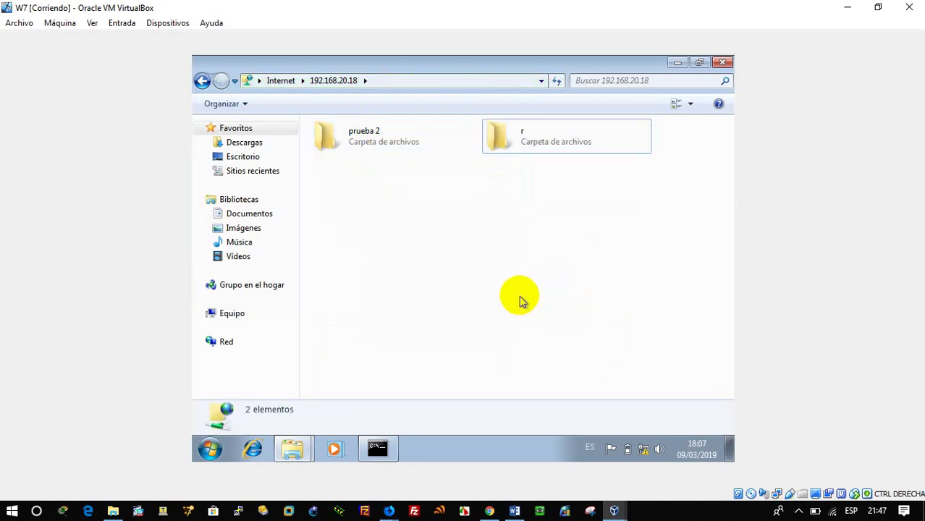
# Step: On W7 clonar, dismiss the FTP error and reload 192.168.20.18, which lists 0 items
pyautogui.moveTo(614, 511)
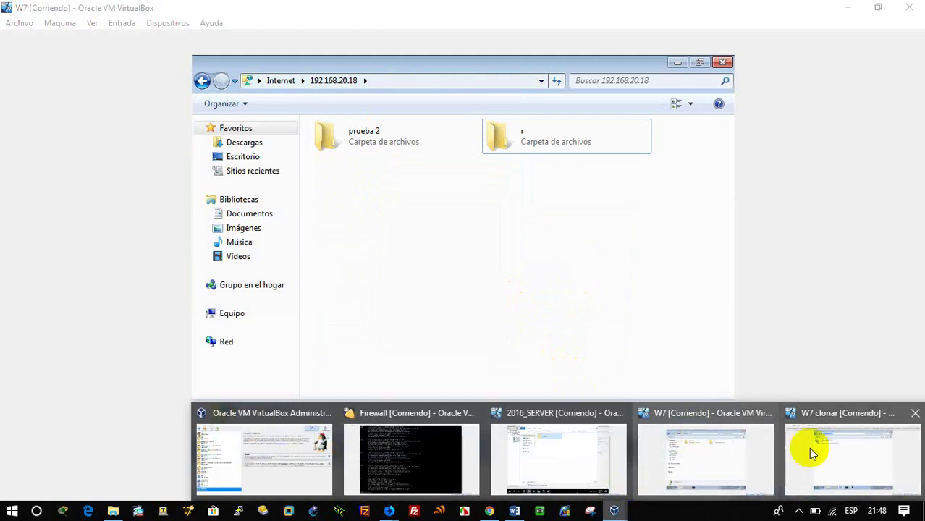
pyautogui.click(808, 448)
pyautogui.click(604, 321)
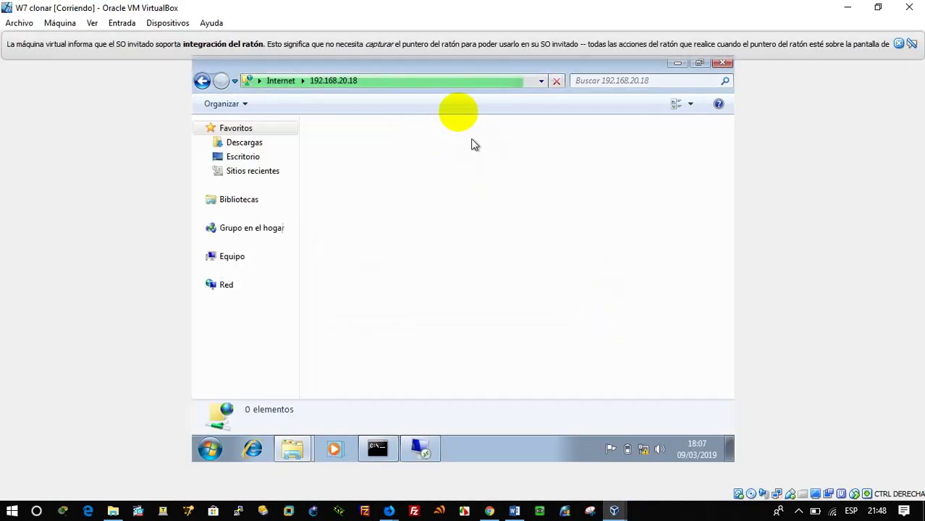
pyautogui.click(452, 79)
pyautogui.press('Return')
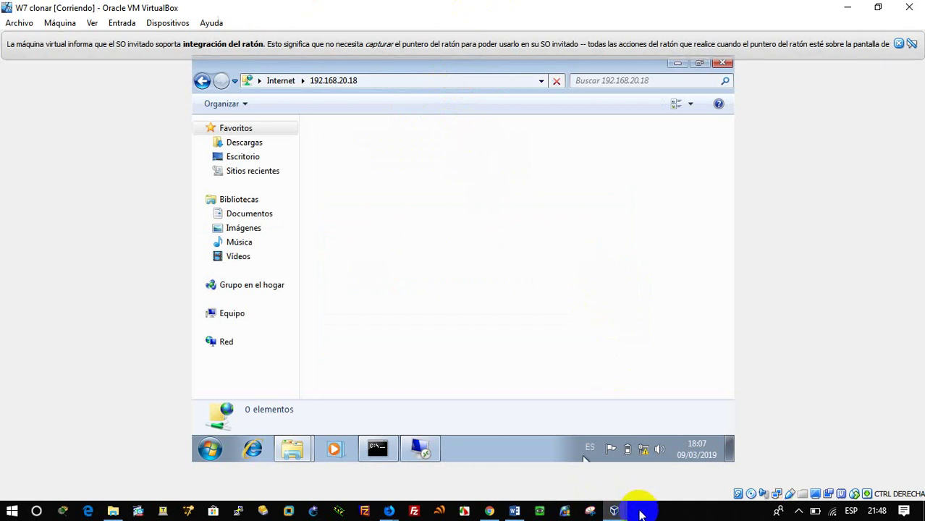
pyautogui.click(617, 510)
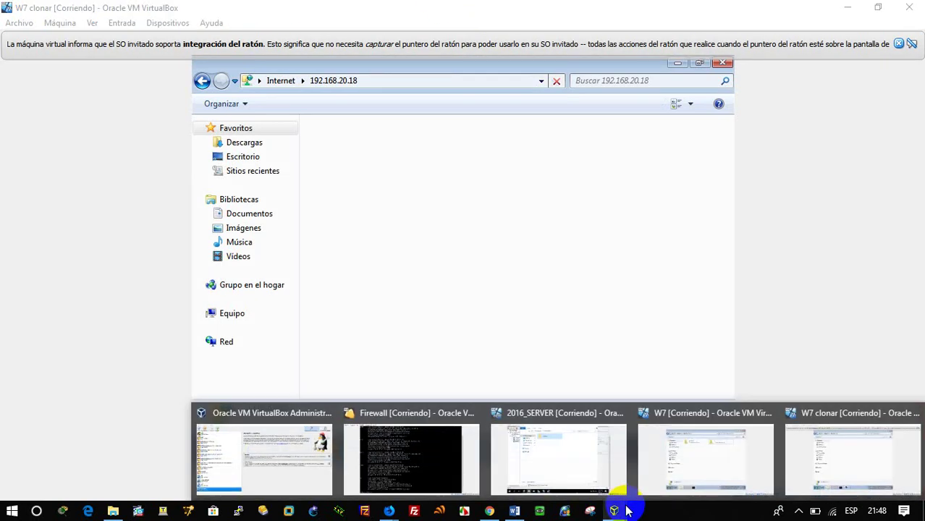
pyautogui.click(778, 241)
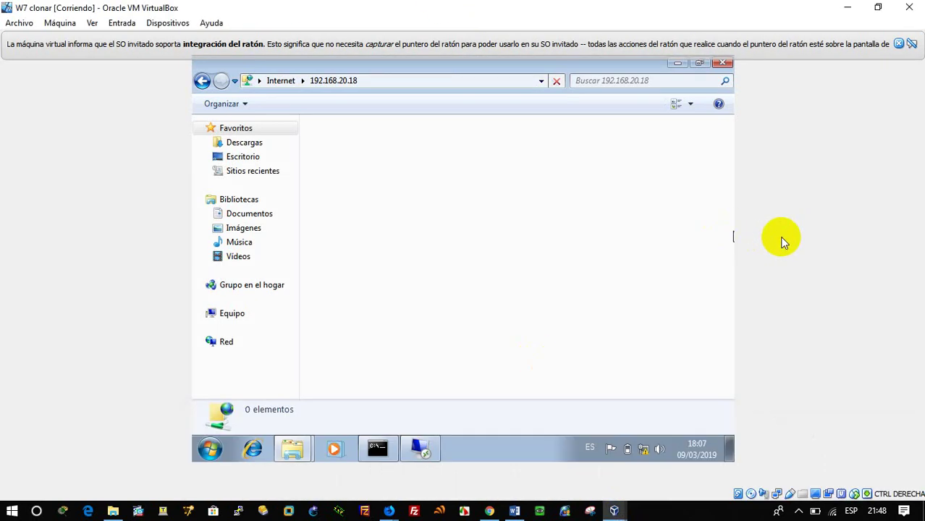